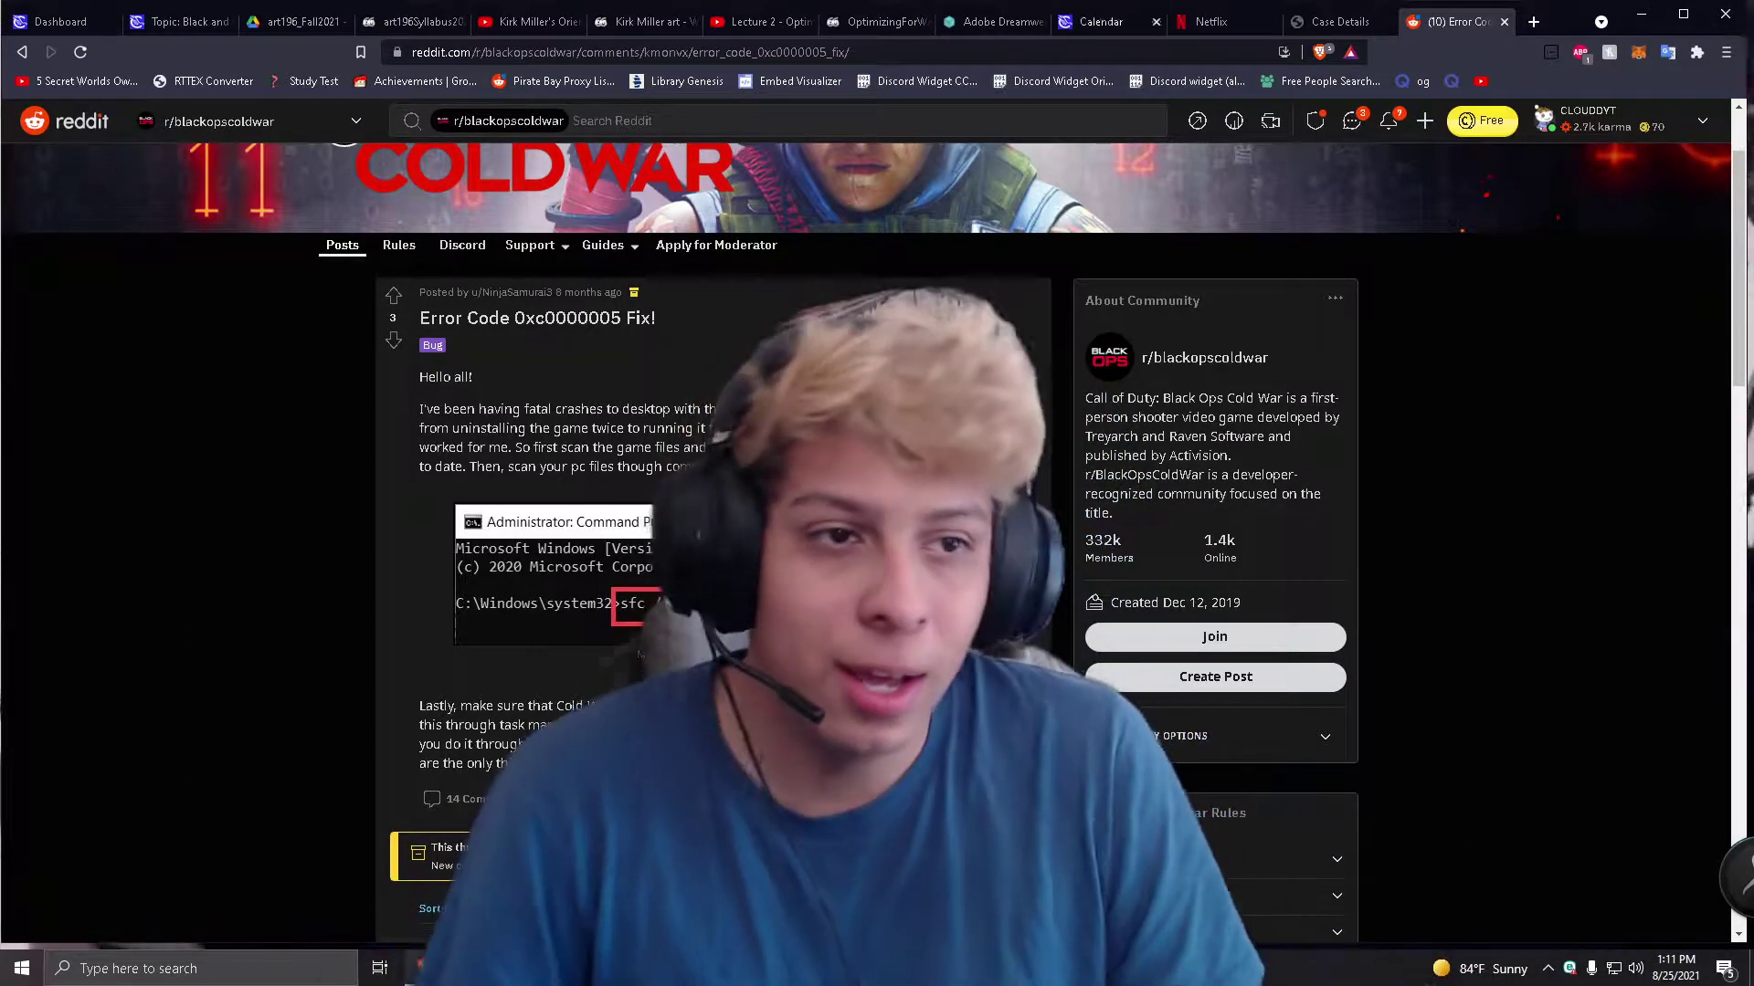
Minimize the browser and open Armoury Crate through a Windows search.
click(1640, 14)
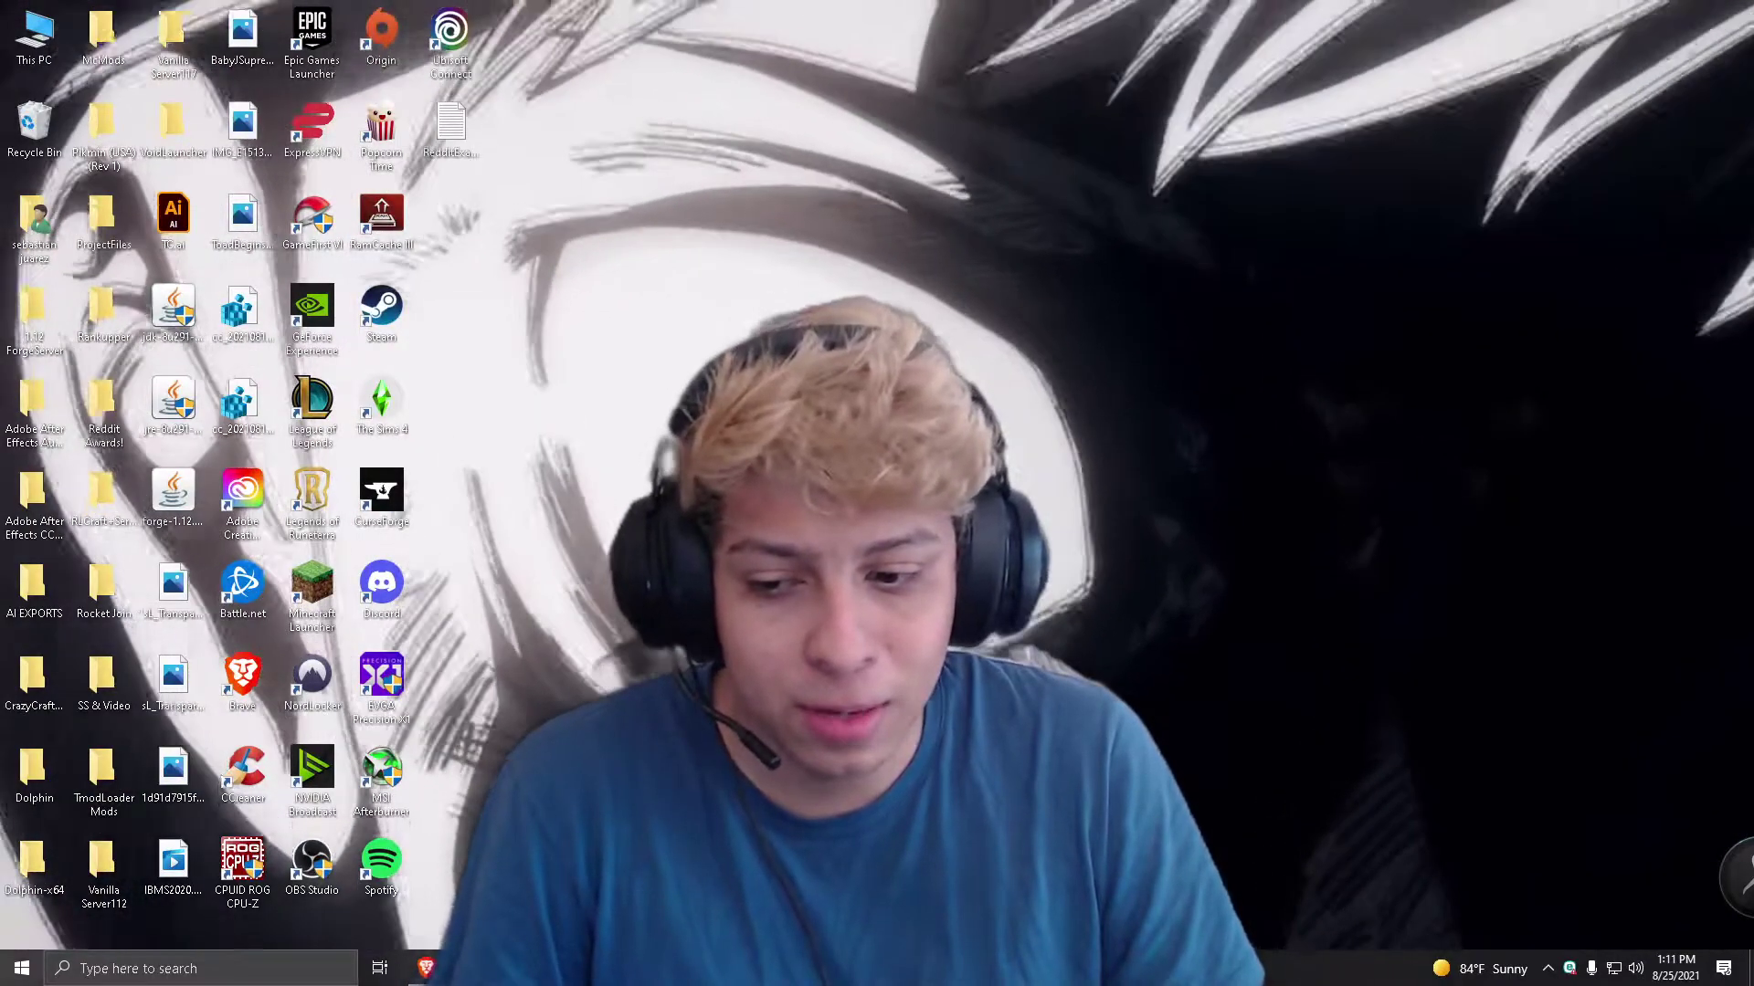
key(super)
text(amnco)
key(BackSpace)
key(BackSpace)
key(BackSpace)
key(BackSpace)
key(BackSpace)
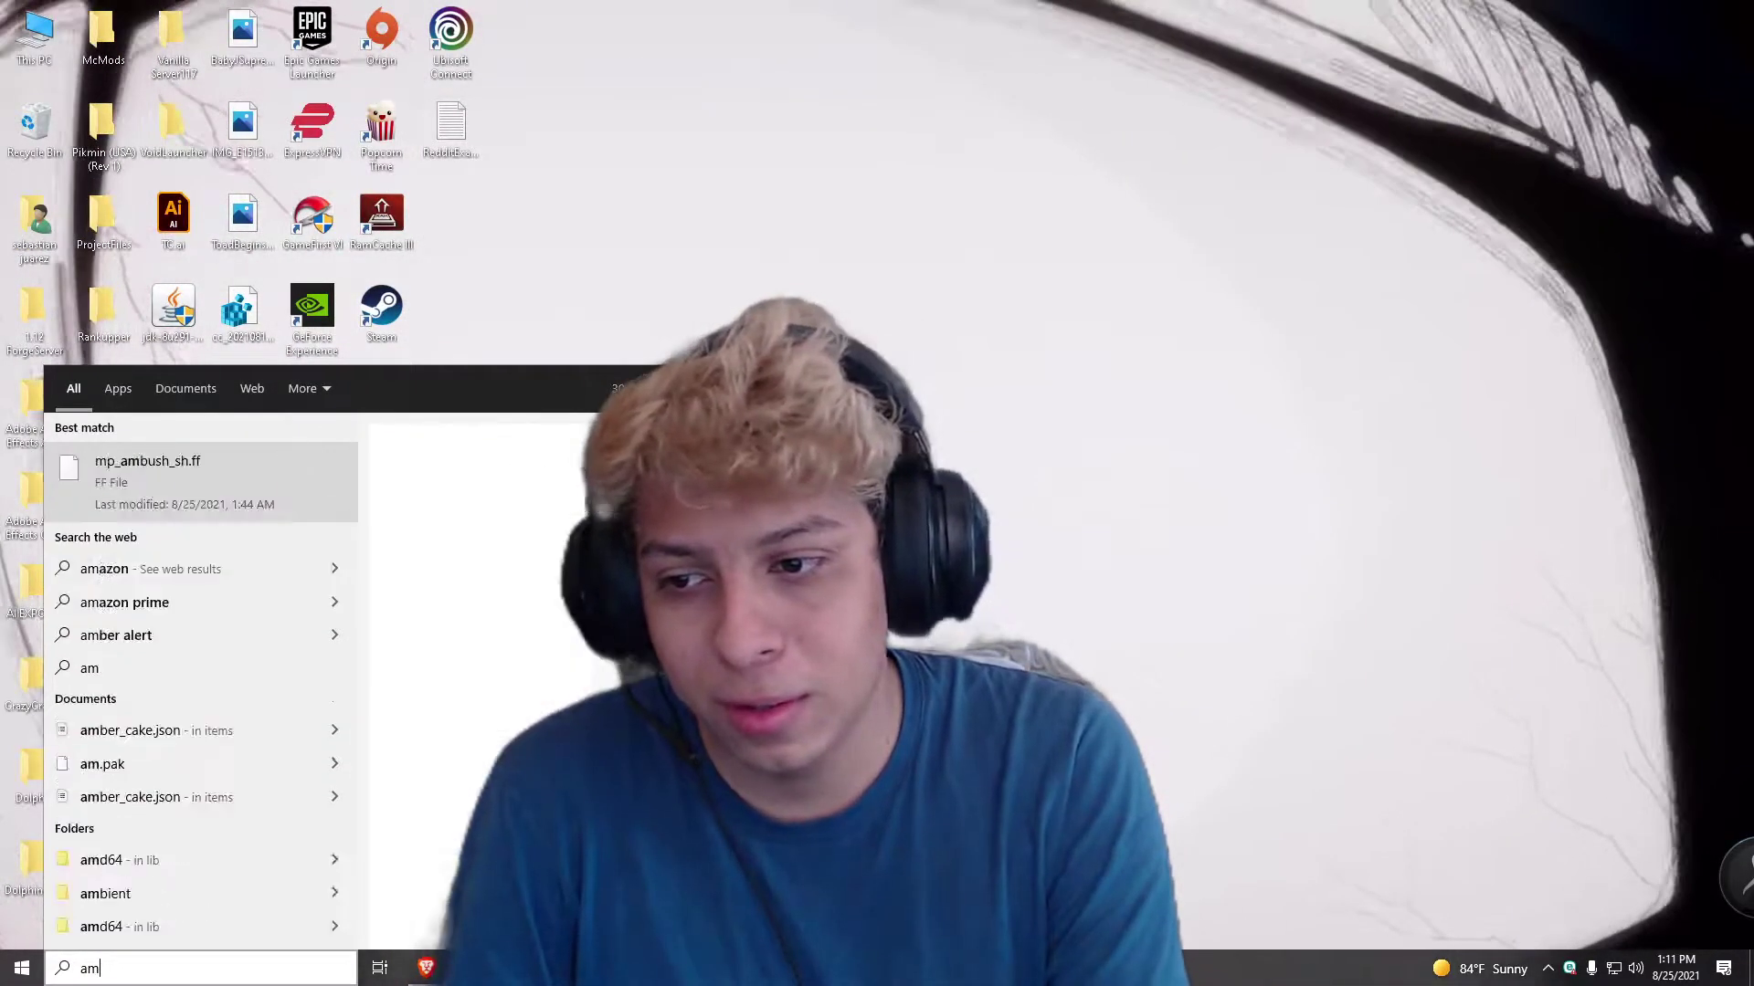
text(an)
key(BackSpace)
text(r)
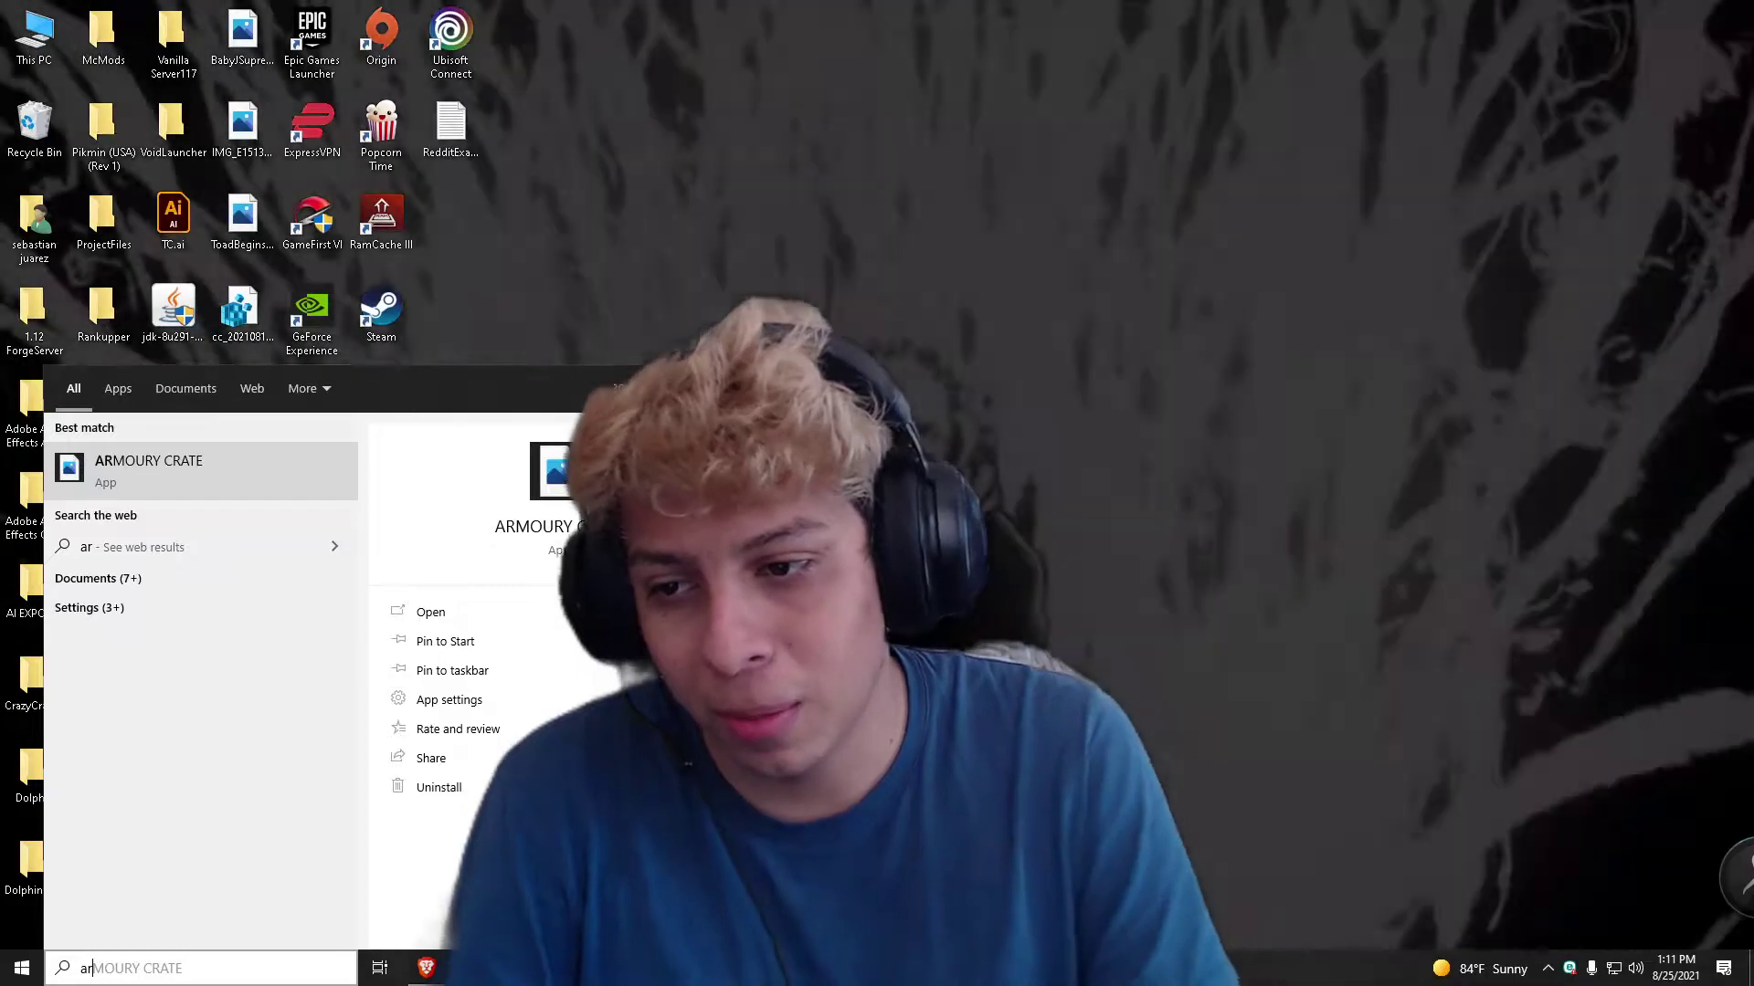
key(Return)
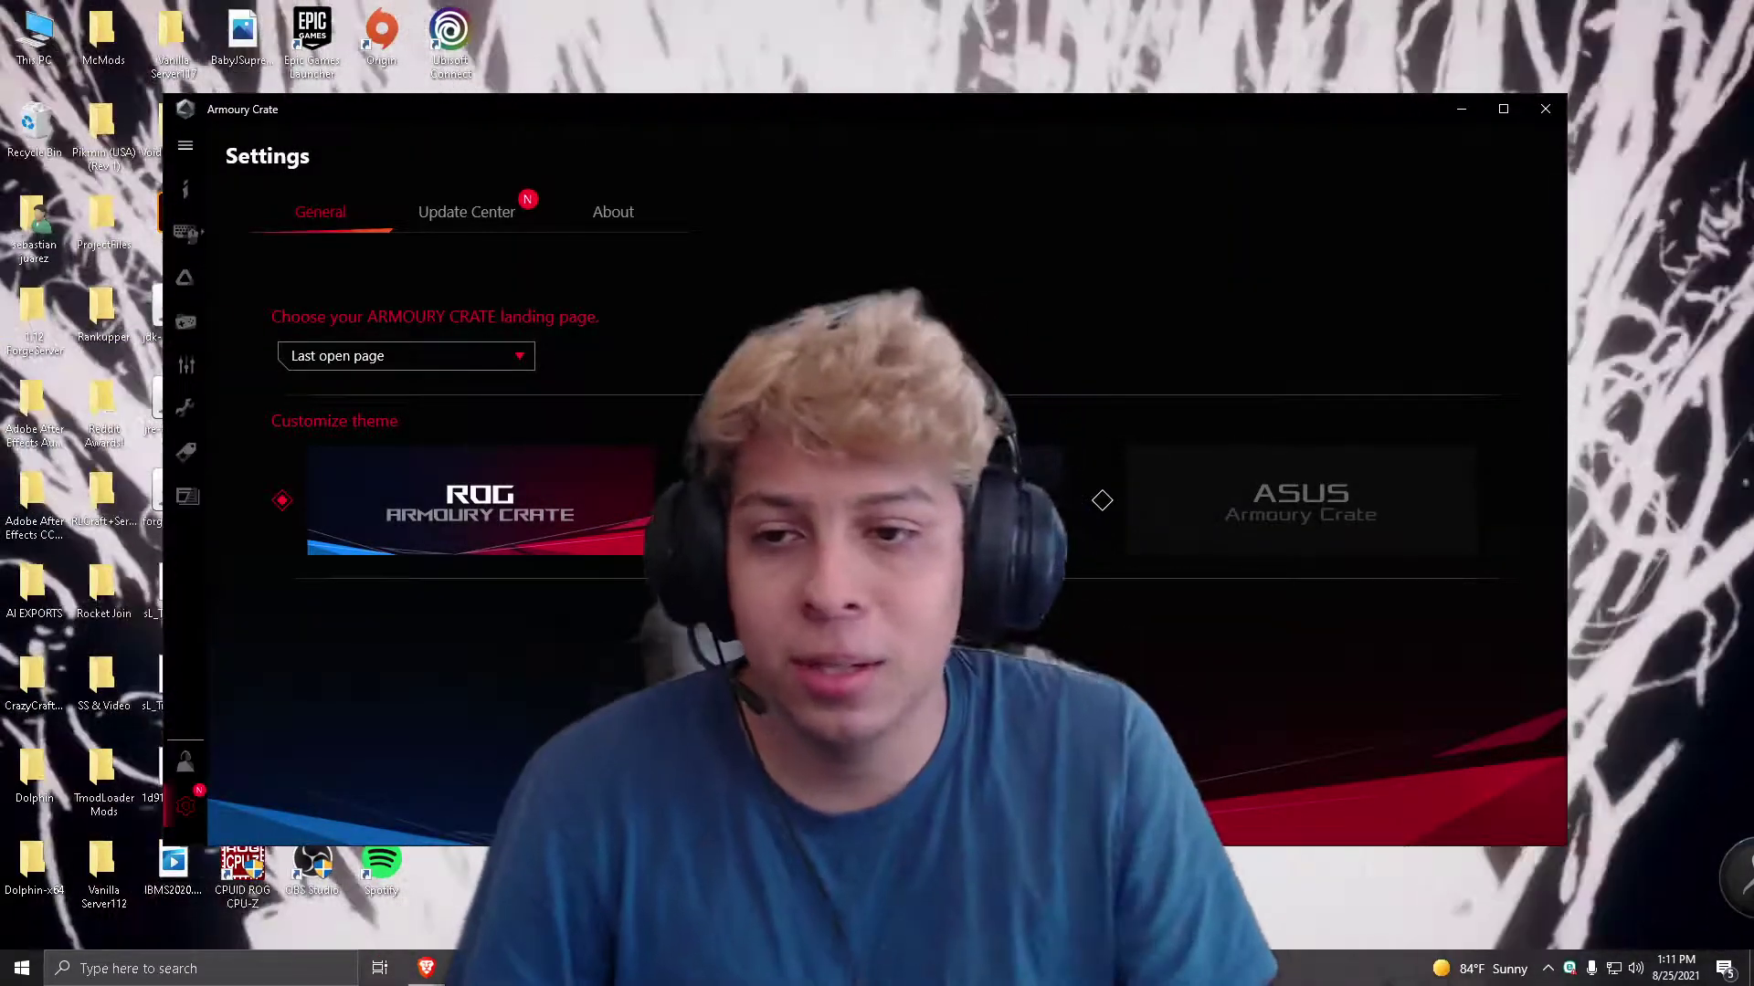
Check the available updates in Armoury Crate's Update Center, then open the driver list in Tools.
click(466, 212)
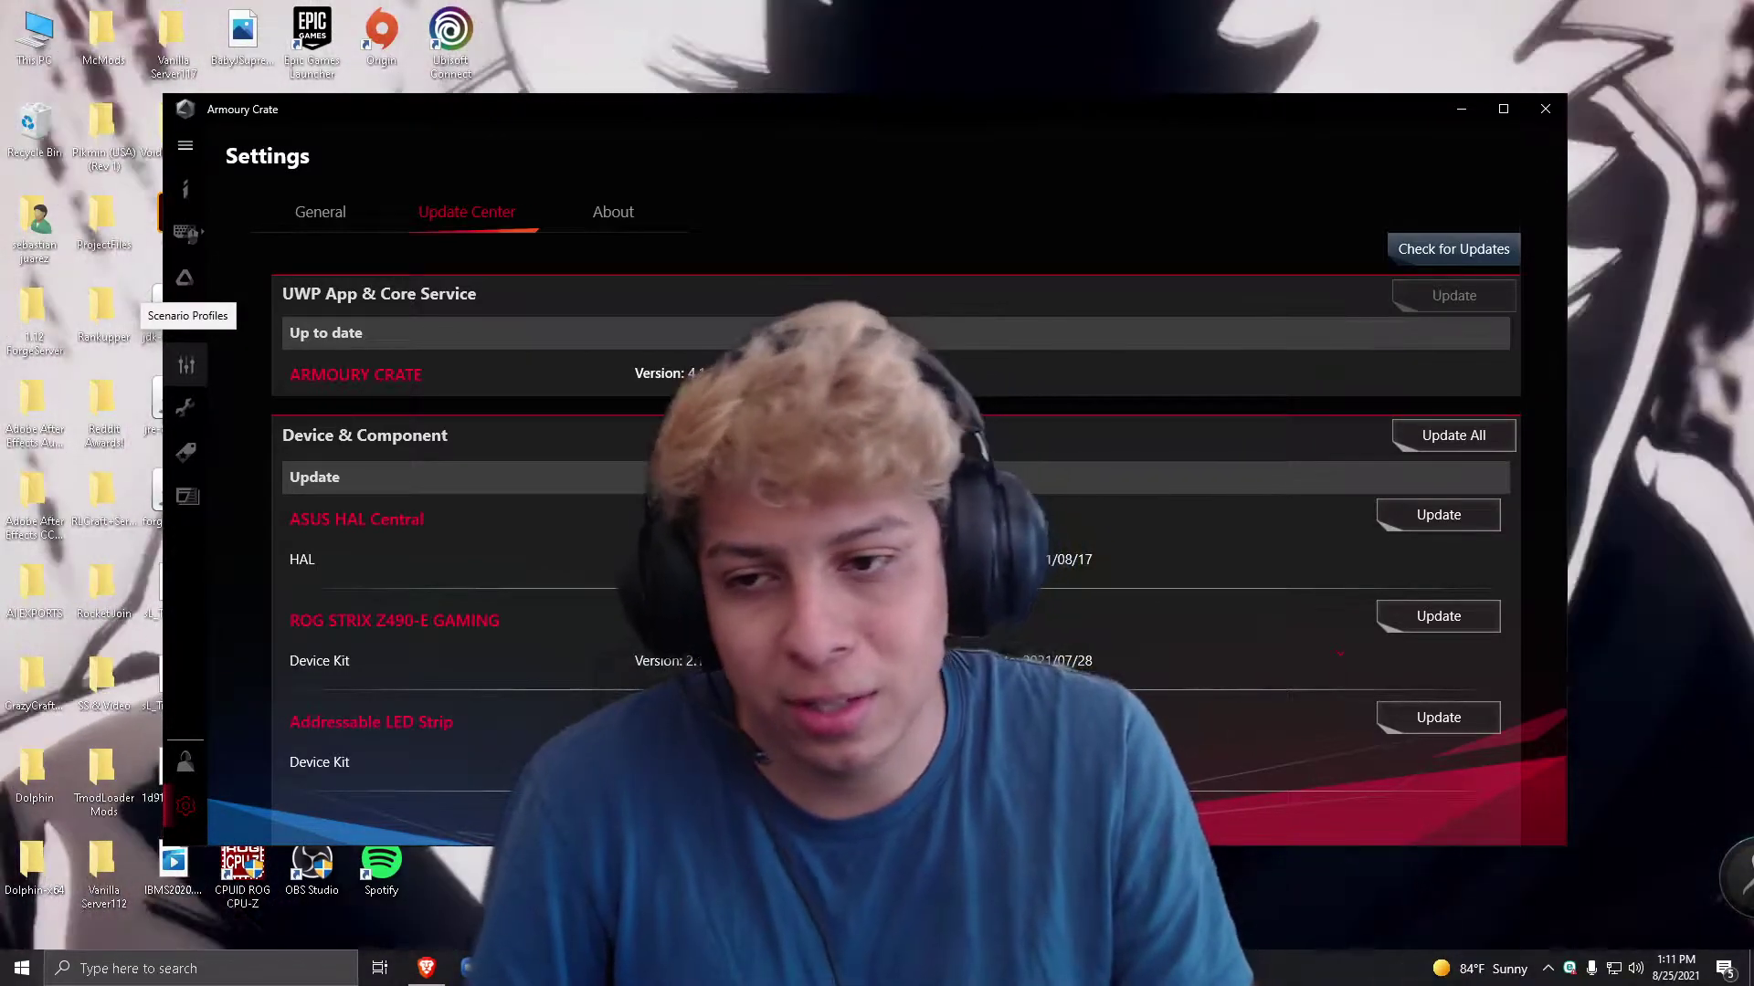
click(186, 321)
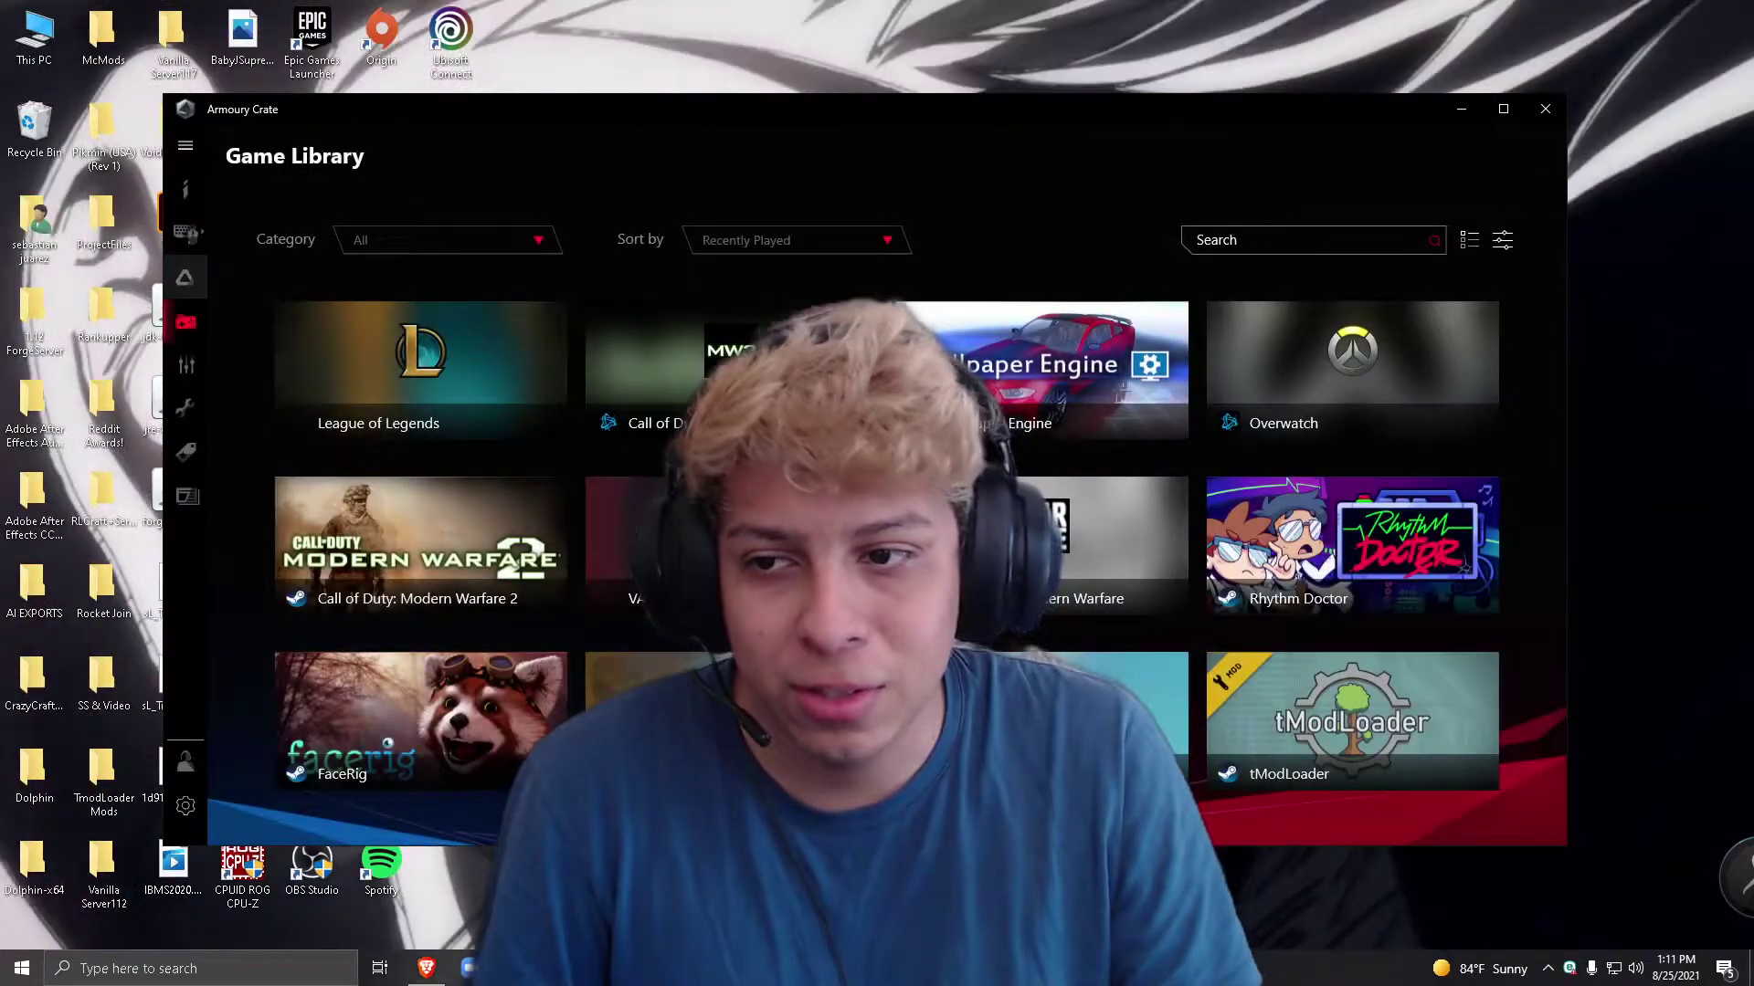
click(185, 278)
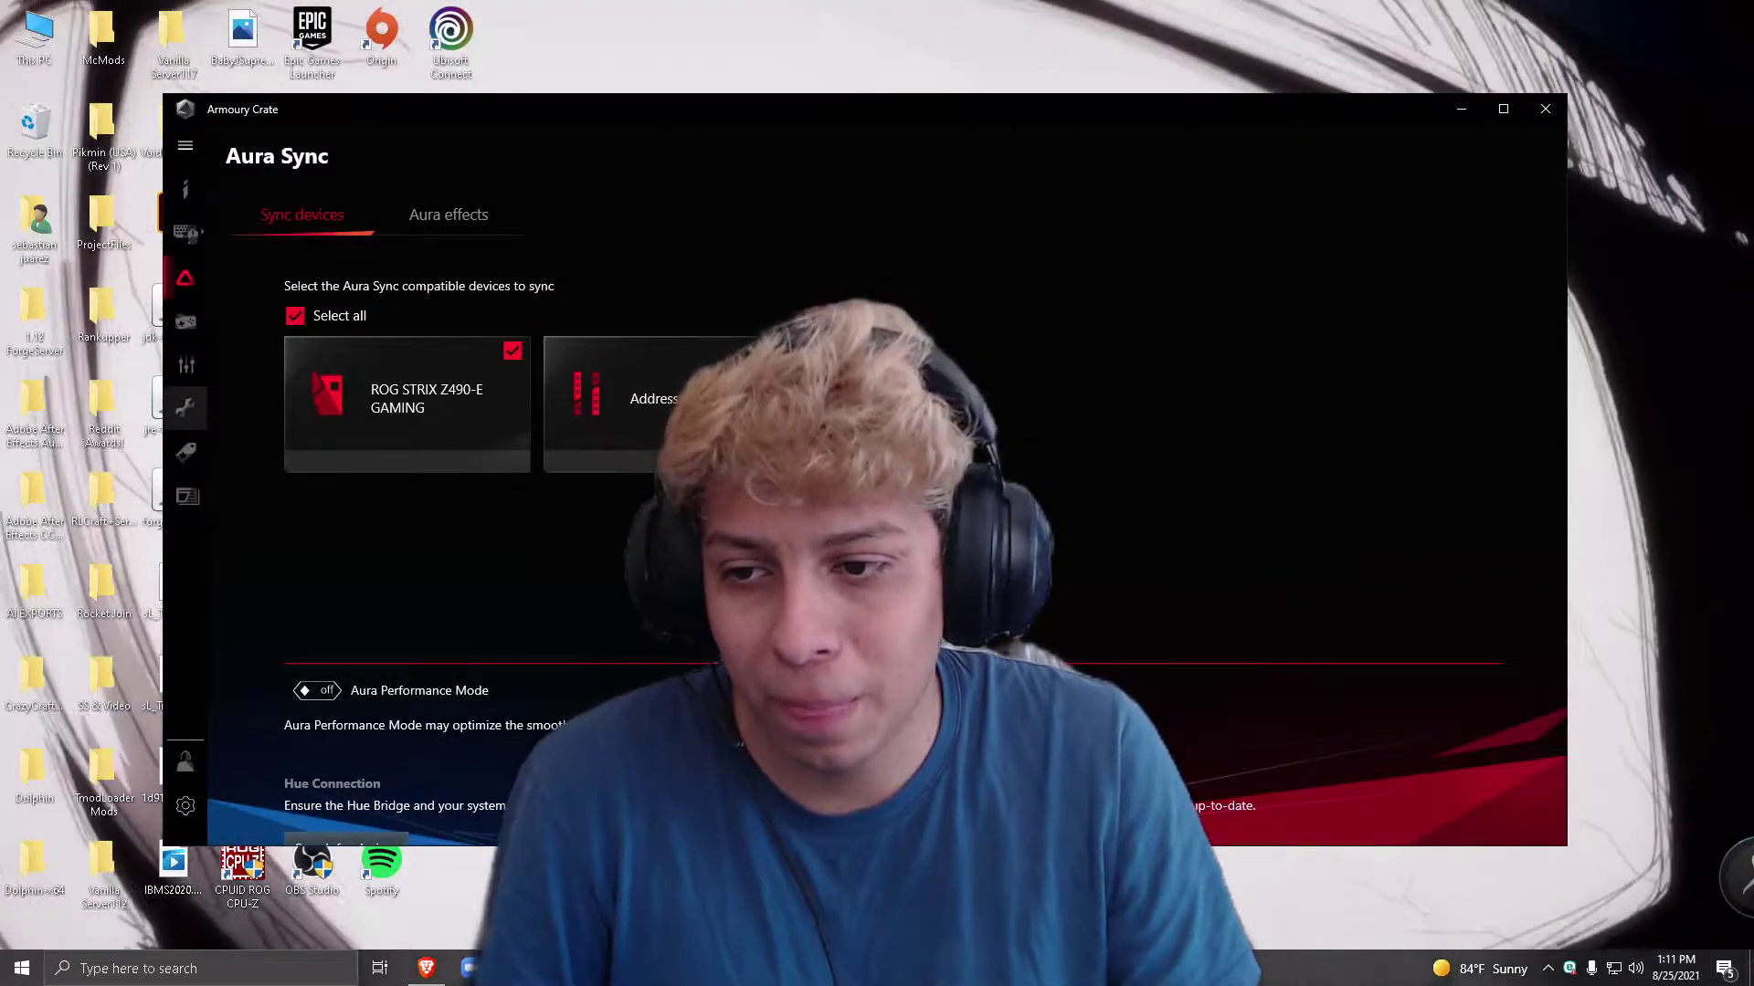
click(185, 408)
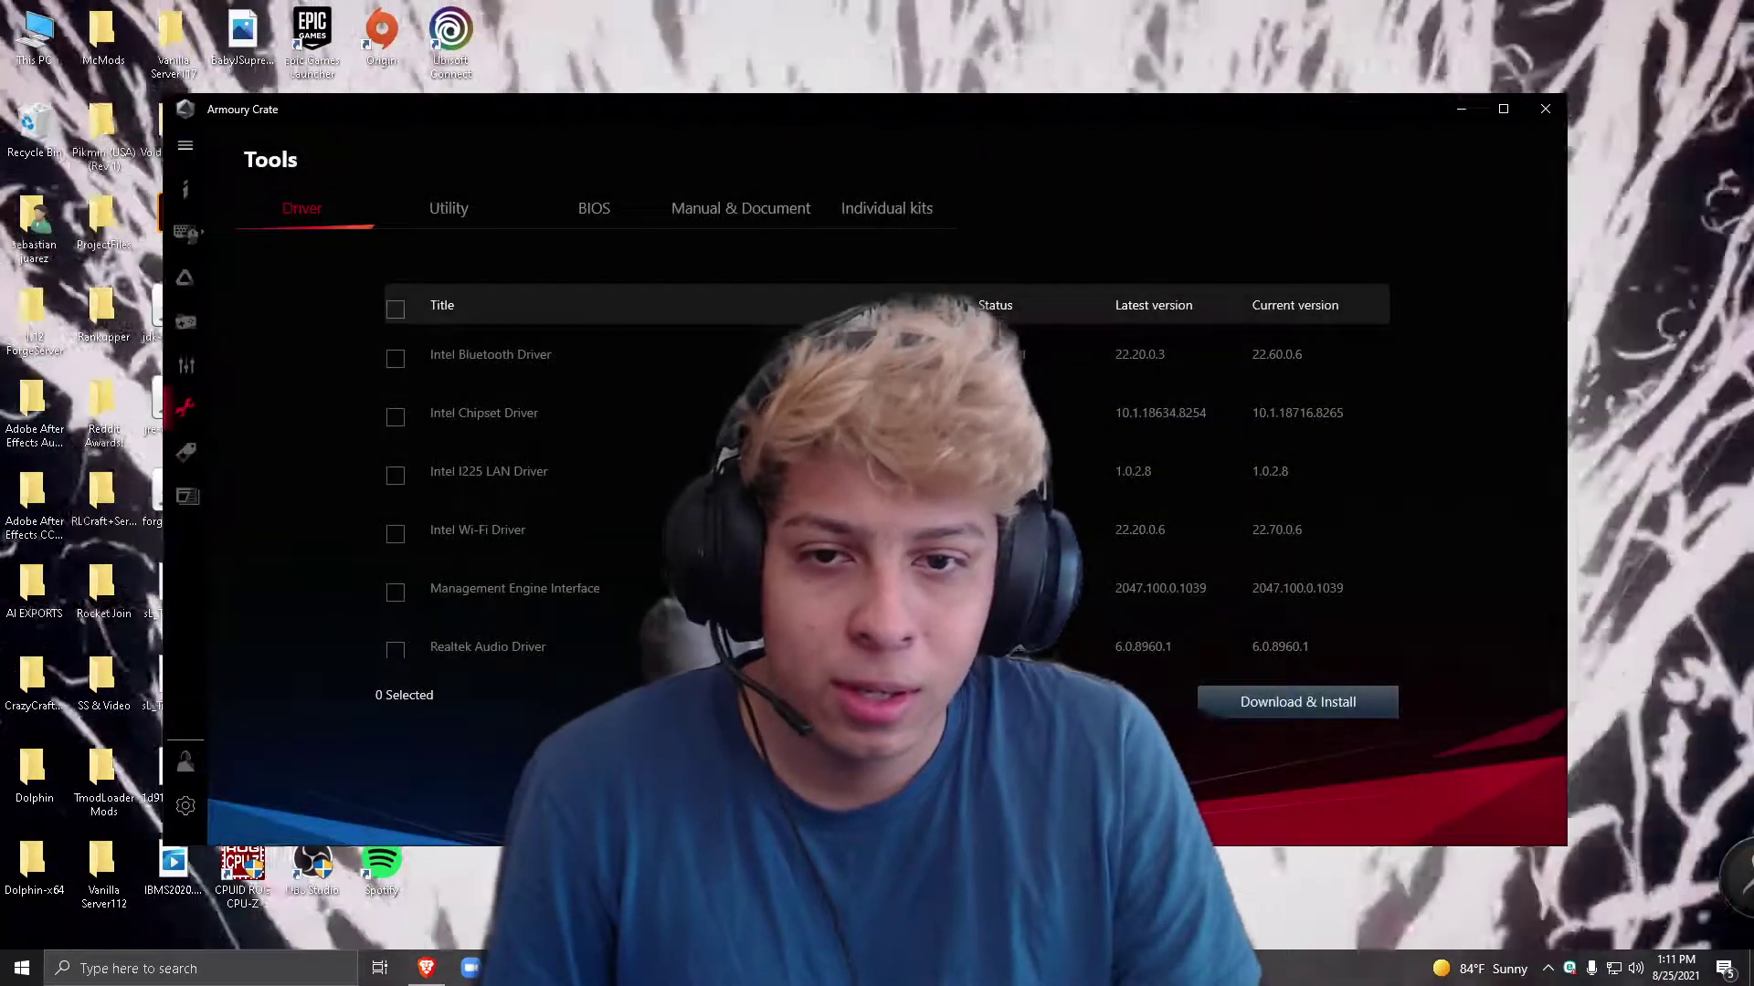
Look through the Manual & Document, Individual kits and BIOS sections of Tools, then minimize Armoury Crate.
click(886, 209)
click(739, 208)
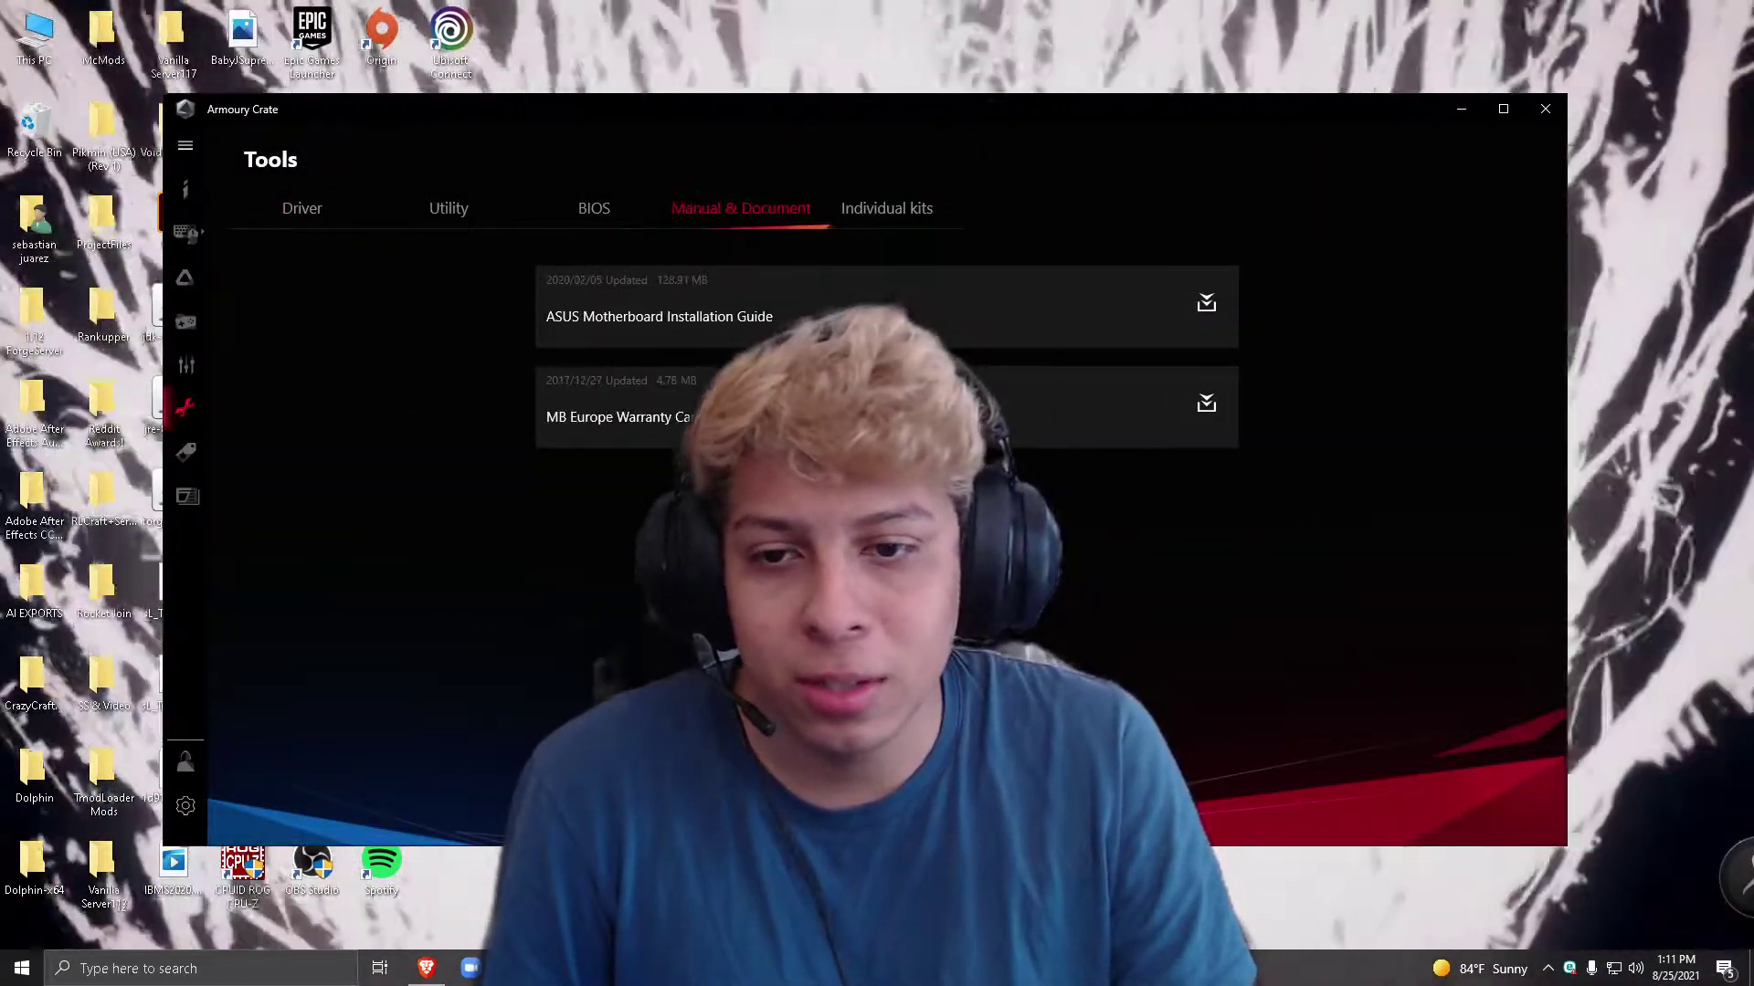
click(885, 208)
click(593, 208)
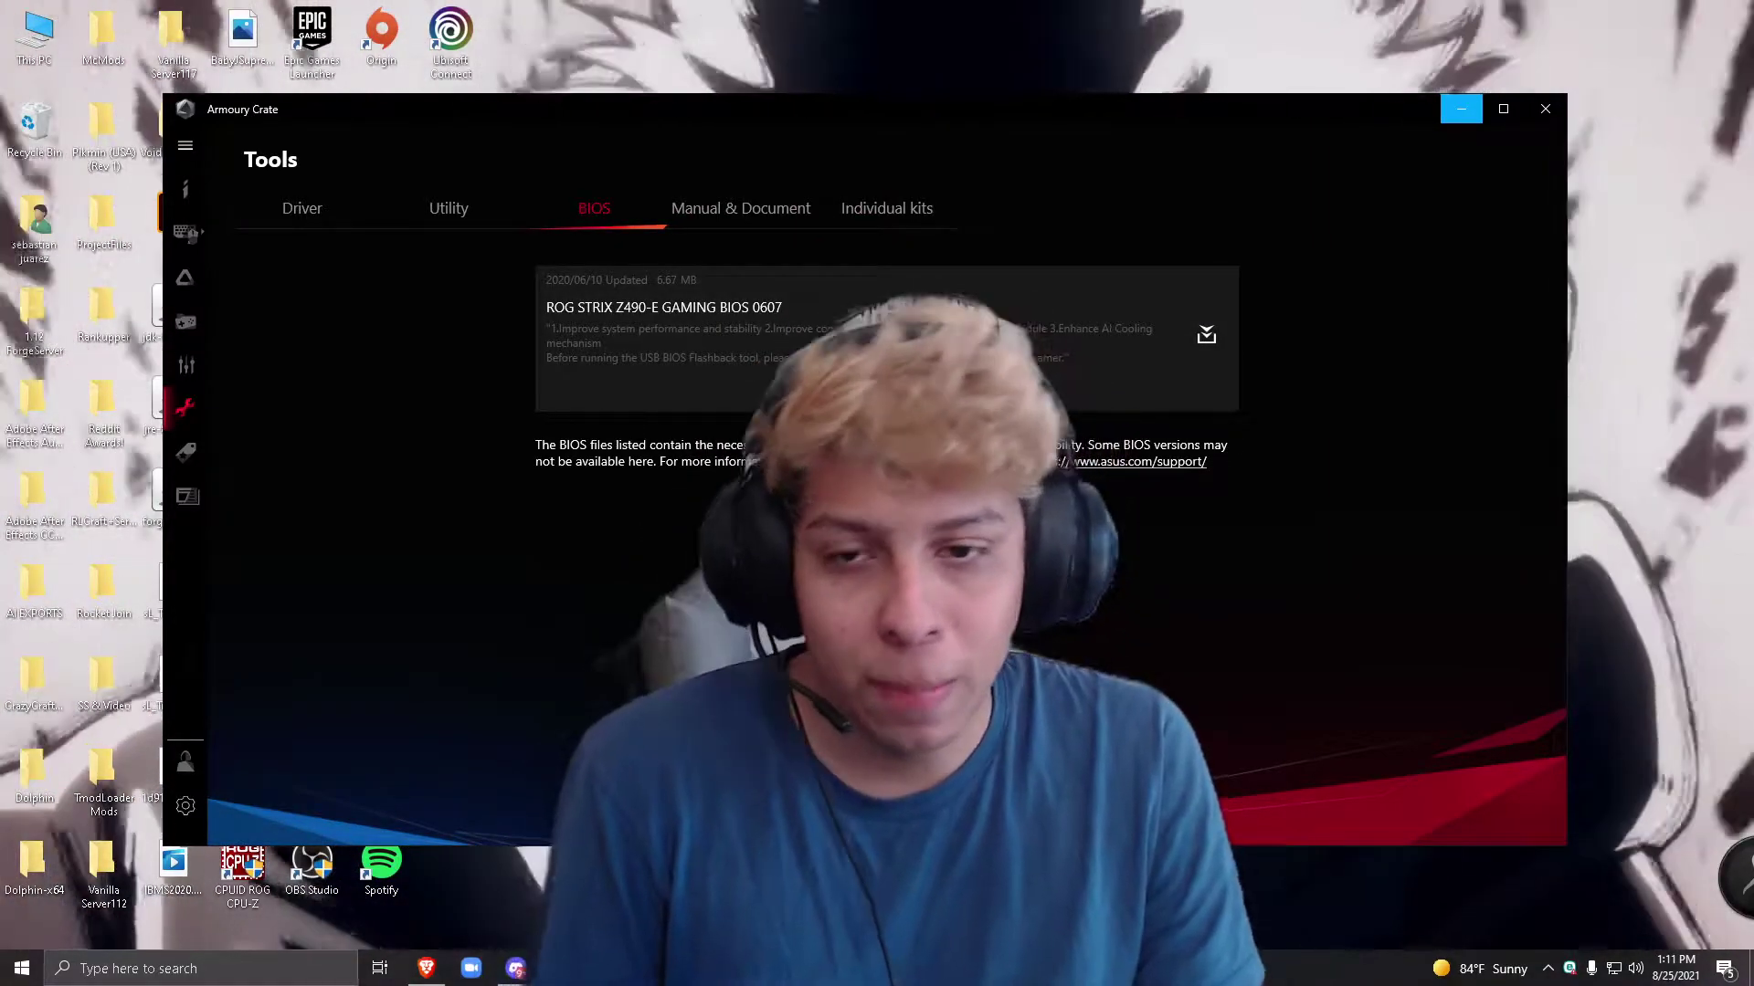
click(1461, 109)
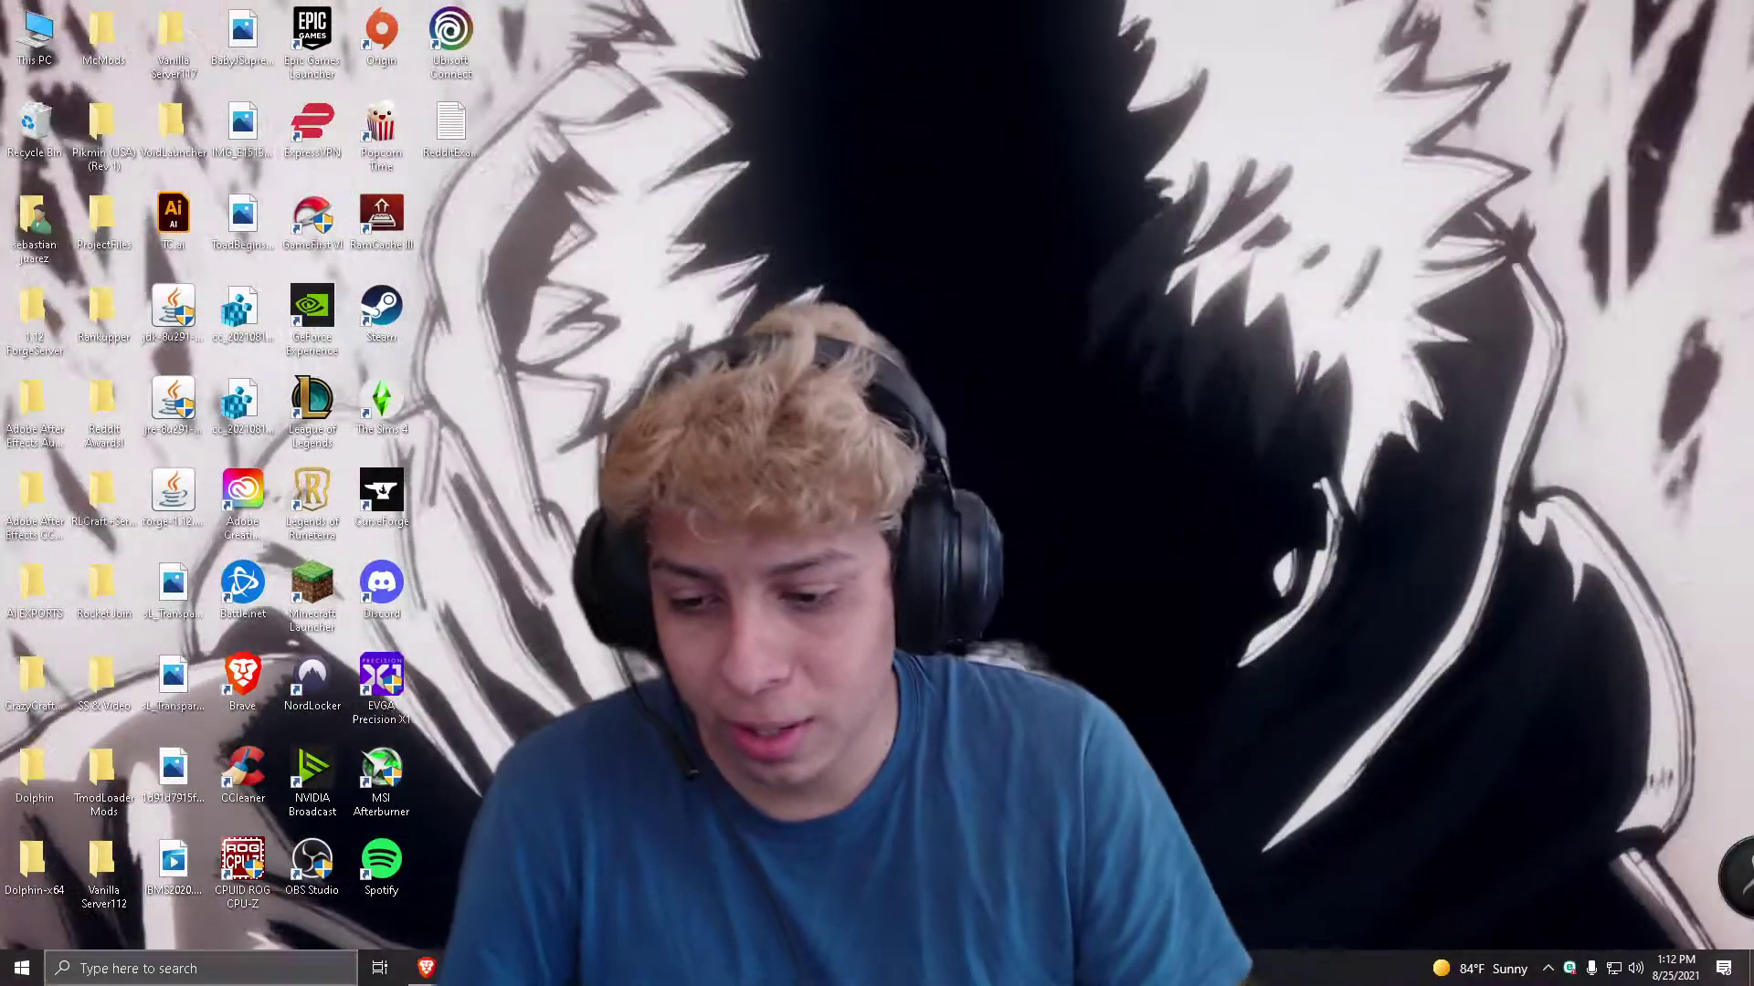
Open Command Prompt as administrator and enter the command sfc /scannow without running it.
key(super)
text(cns)
key(BackSpace)
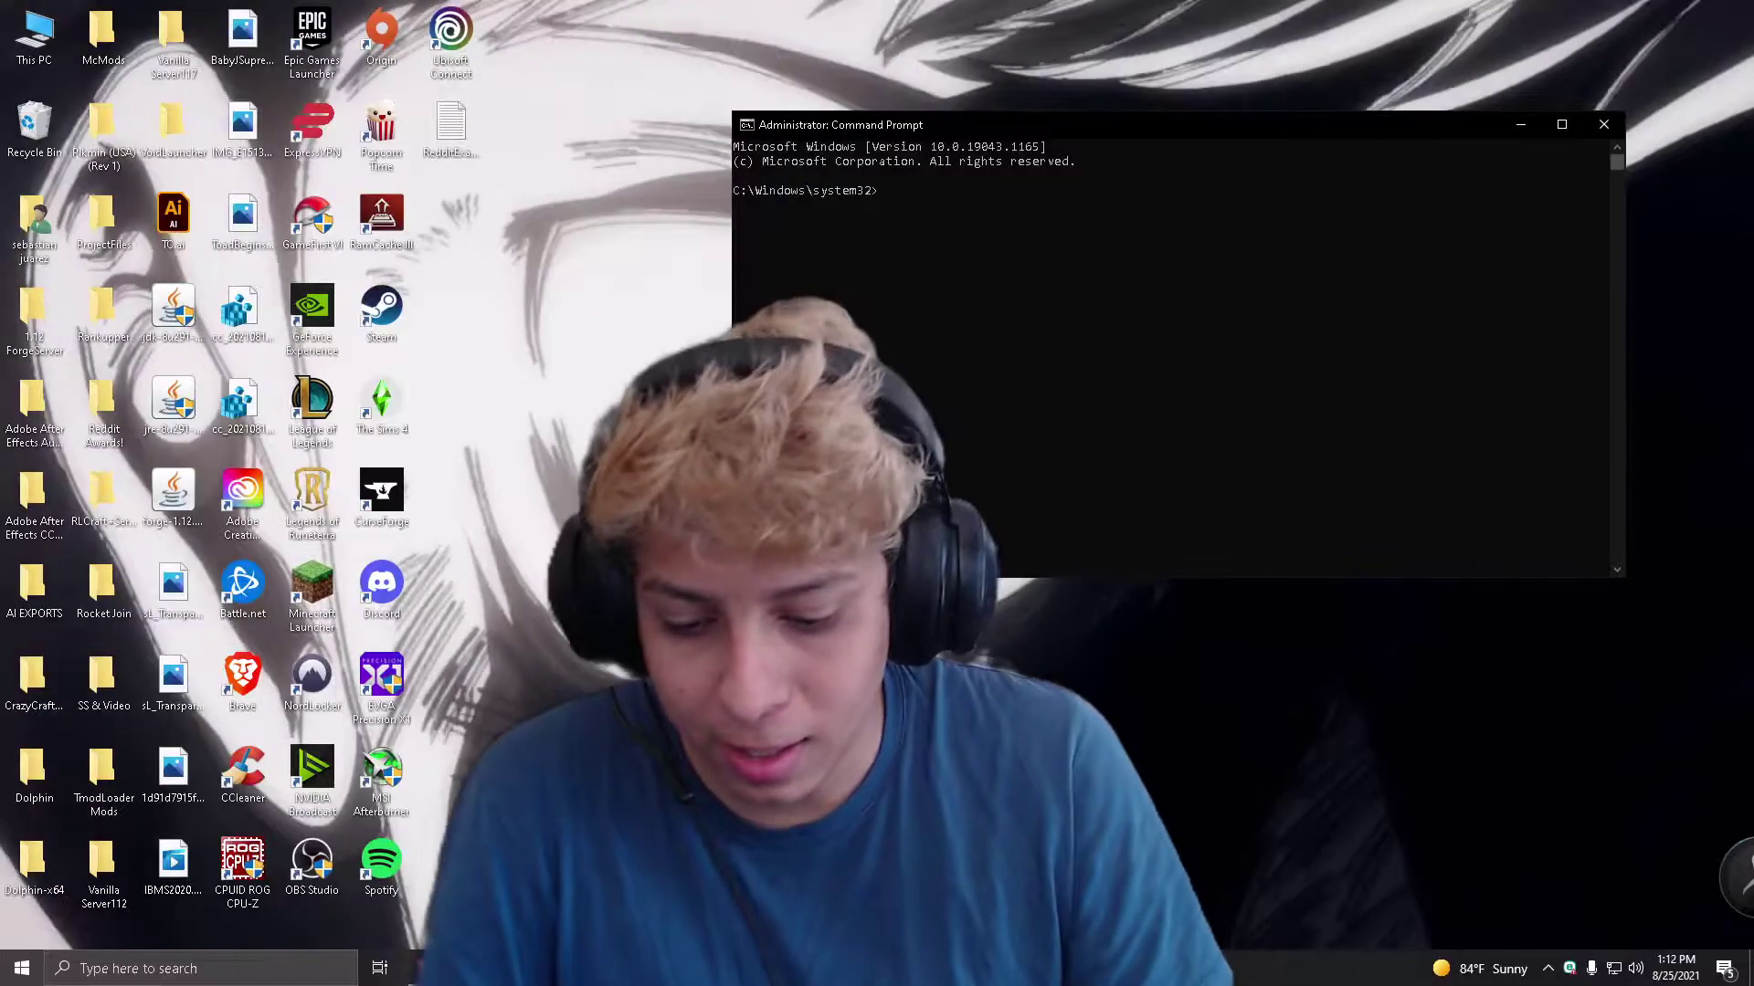
text(fsc)
key(BackSpace)
key(BackSpace)
key(BackSpace)
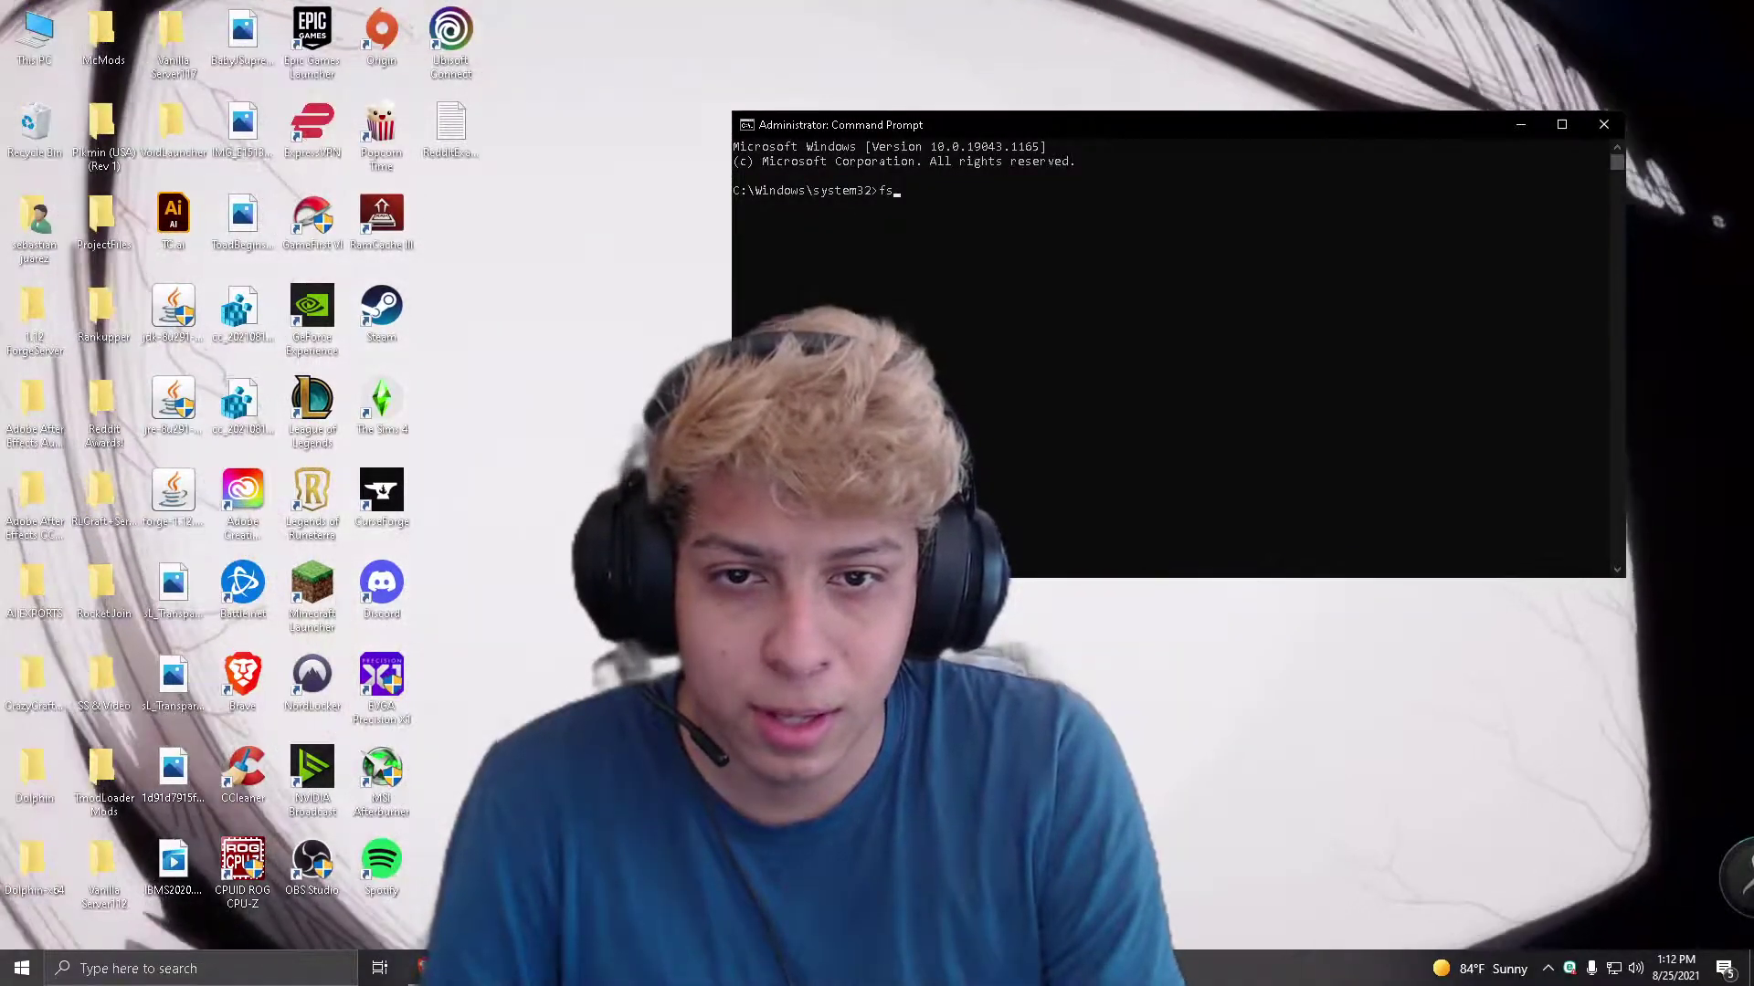
text(sfc)
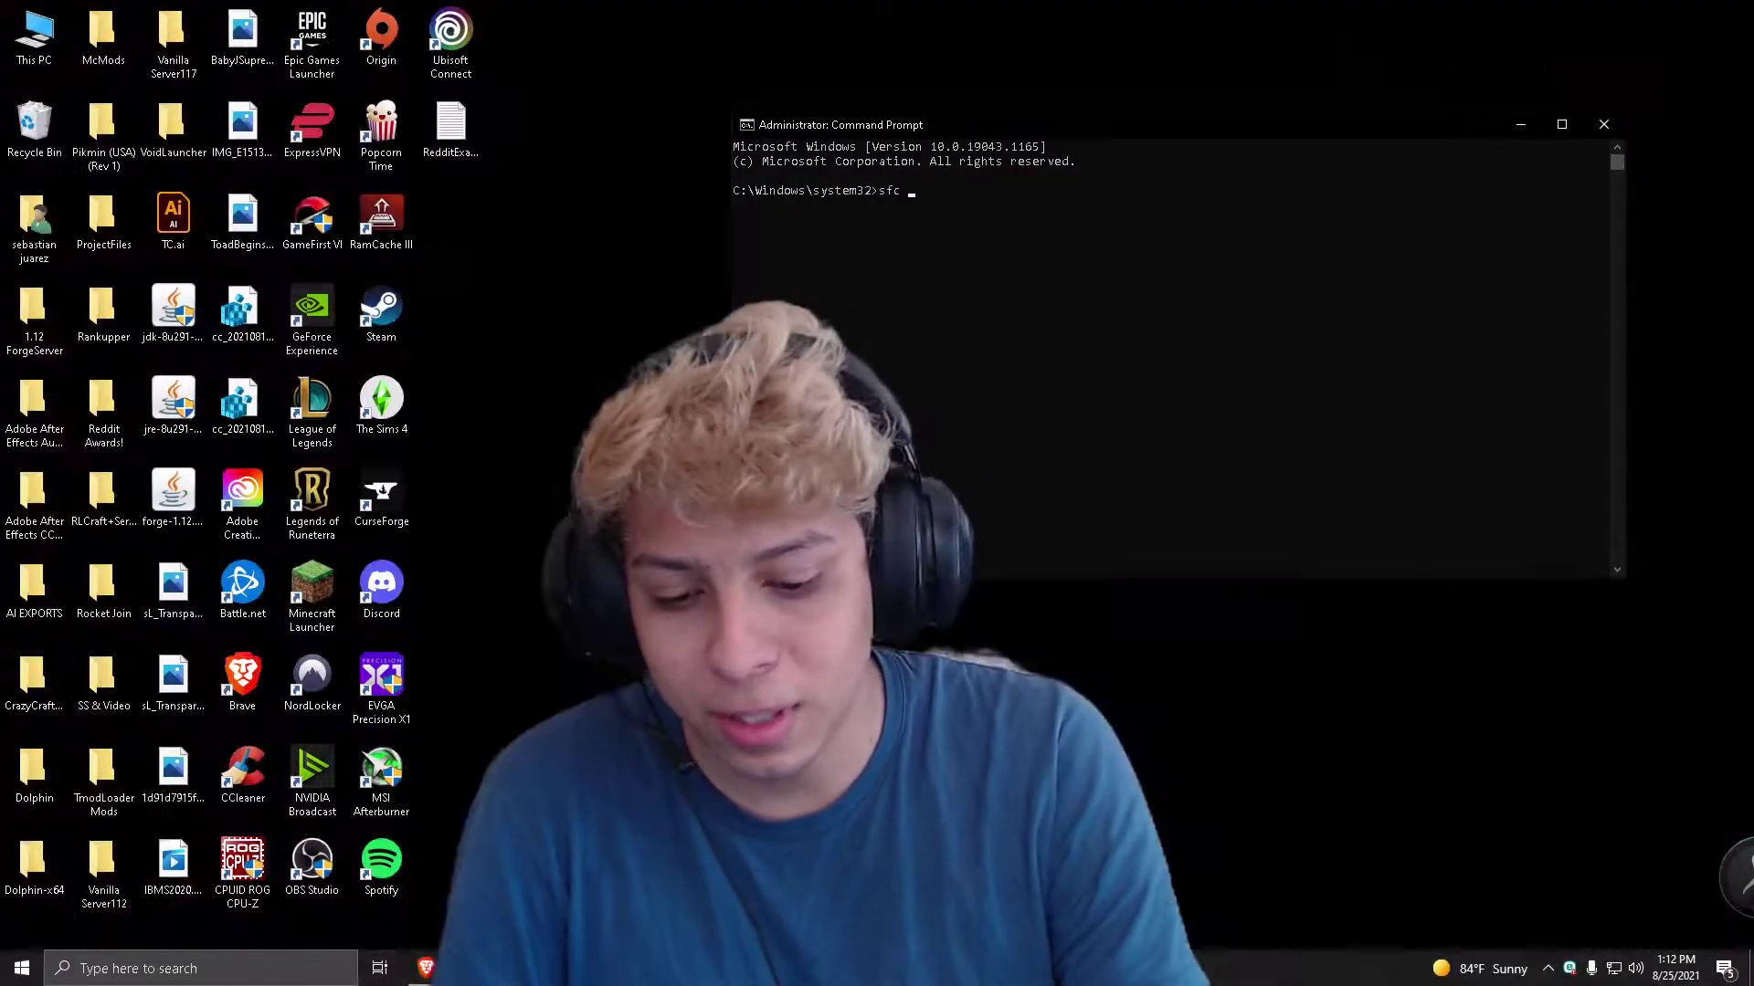
text( /scannow)
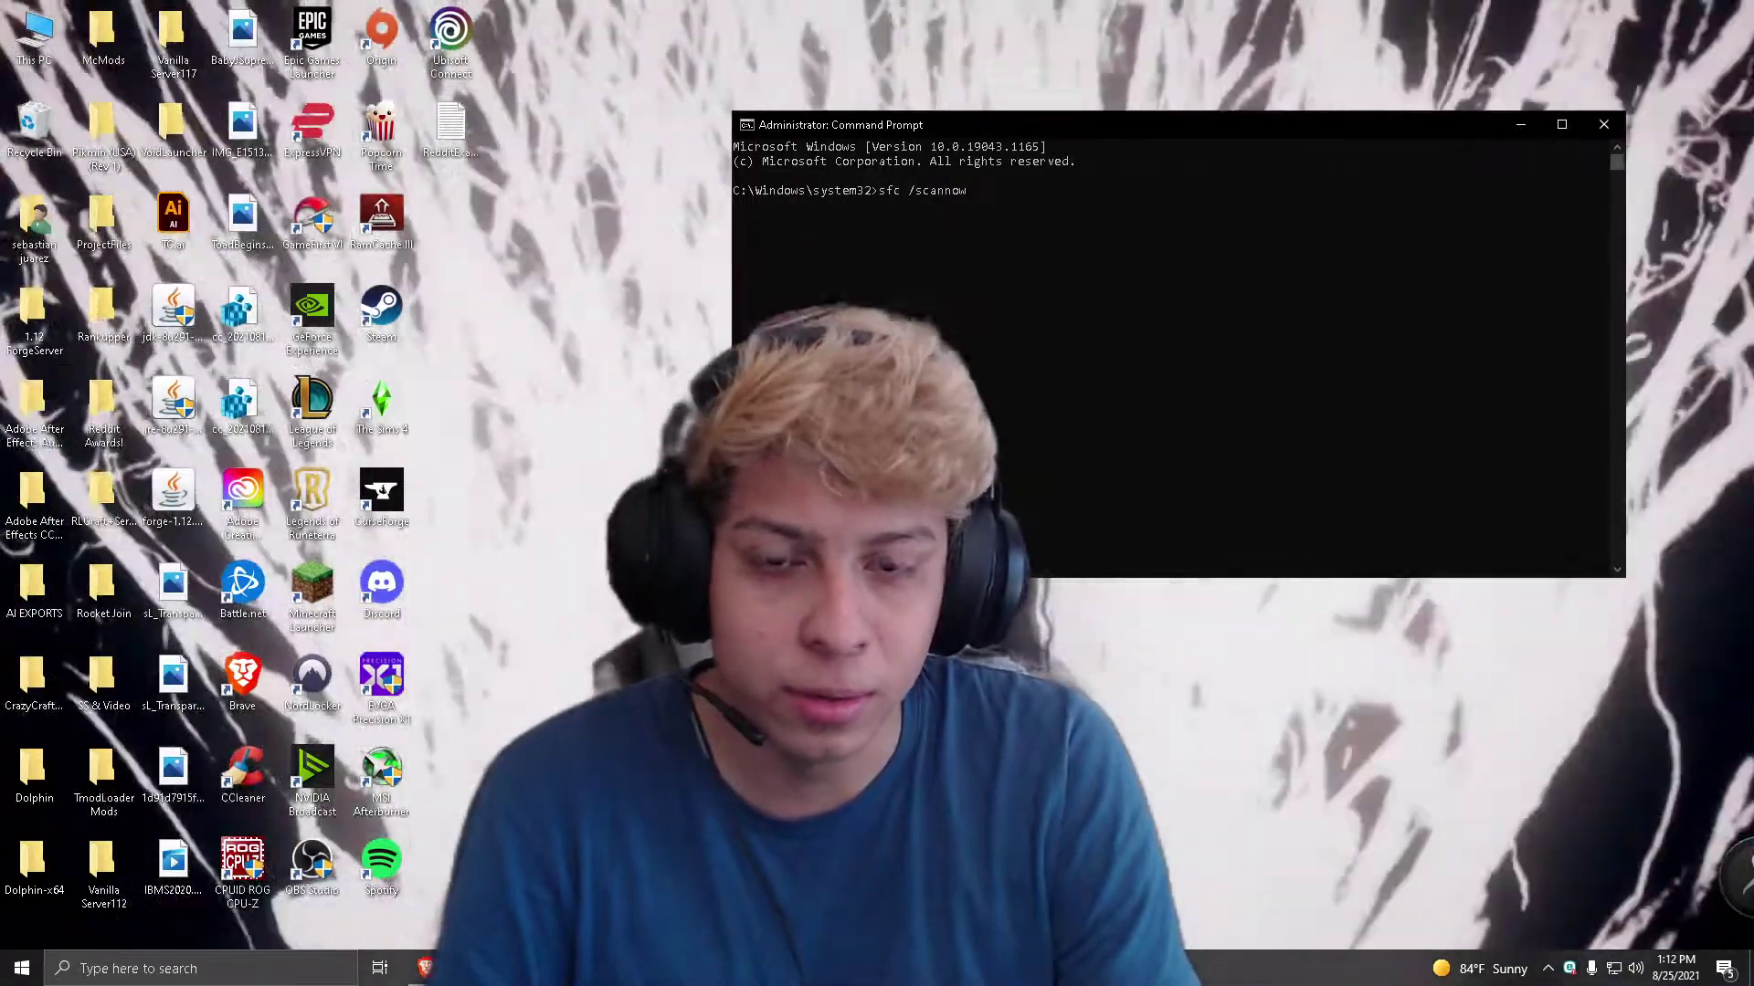
Erase the unexecuted command and close Command Prompt.
key(BackSpace)
key(BackSpace)
key(BackSpace)
key(BackSpace)
key(BackSpace)
key(BackSpace)
key(BackSpace)
key(BackSpace)
key(BackSpace)
key(BackSpace)
key(BackSpace)
key(BackSpace)
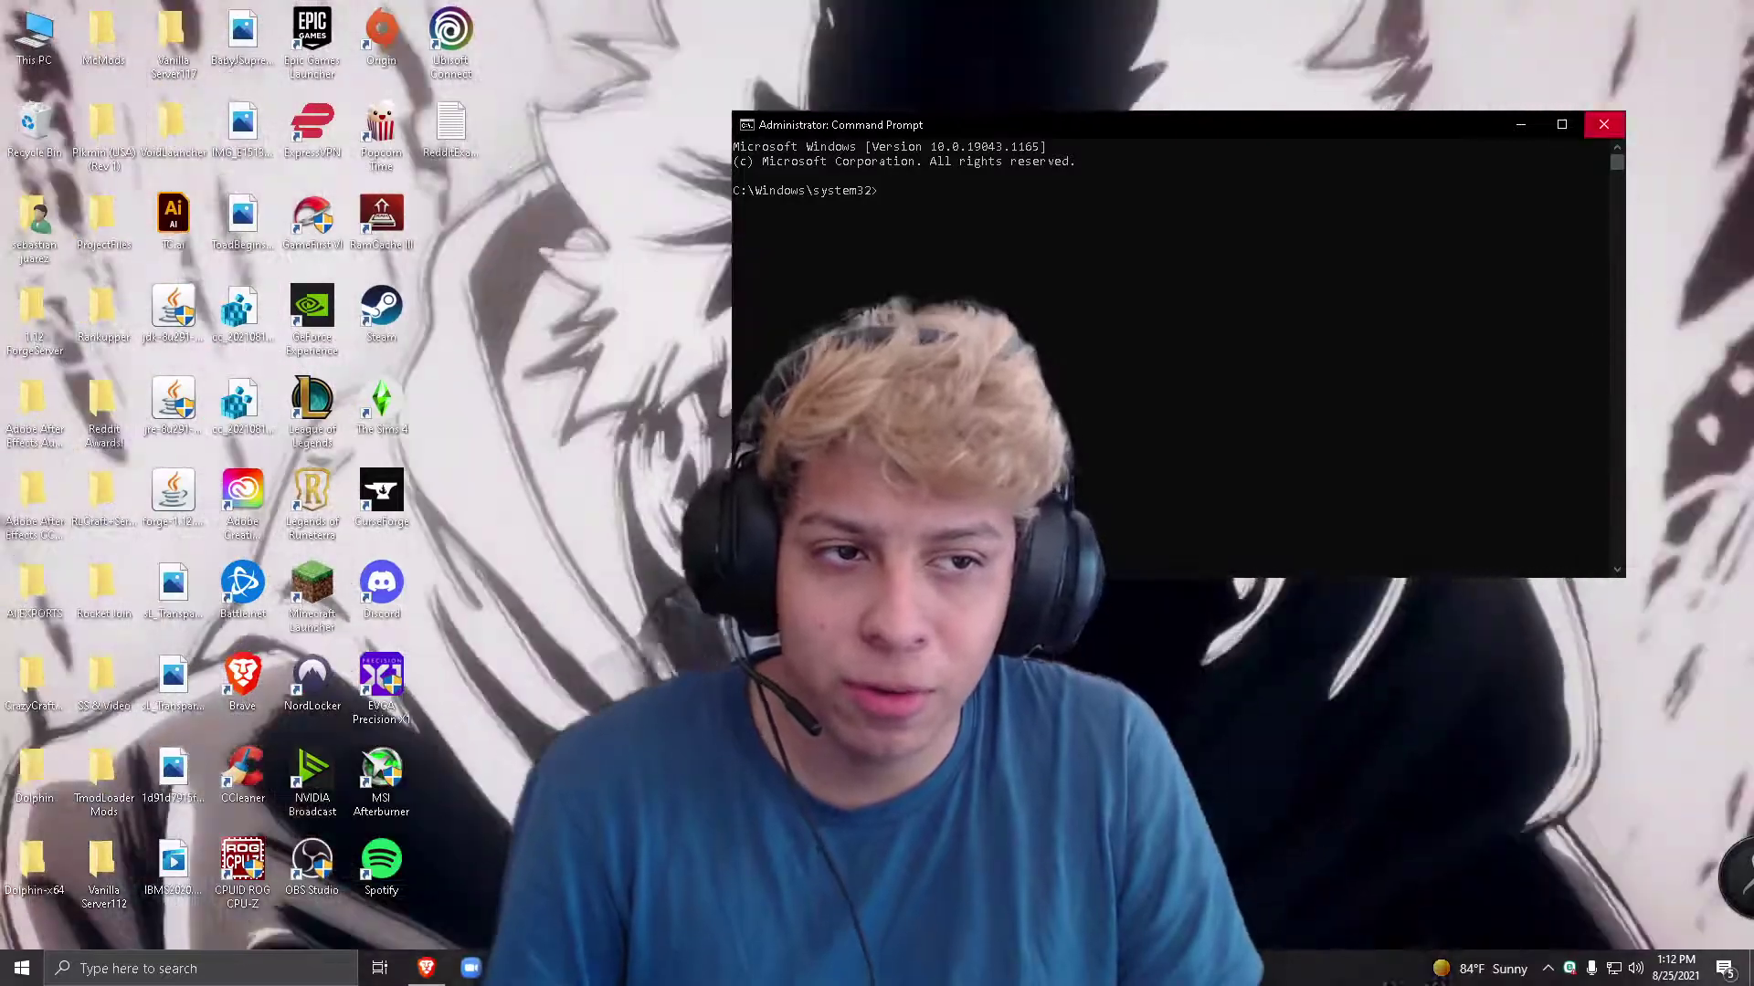
click(1603, 124)
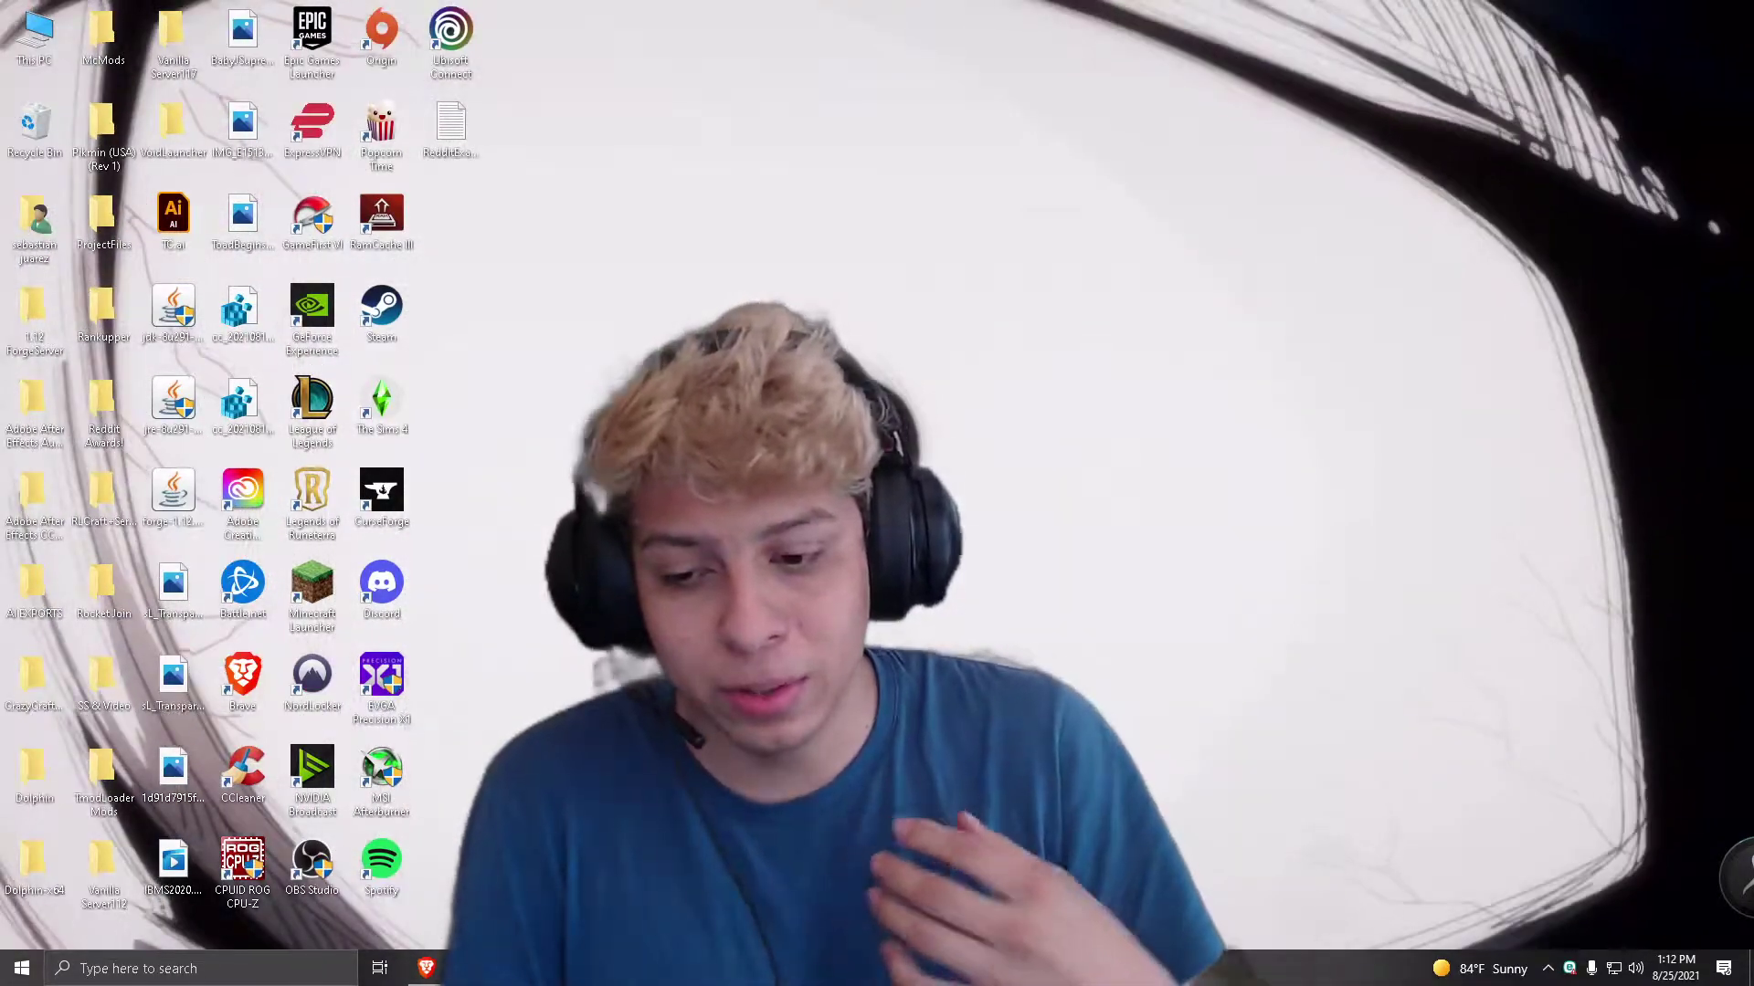
Open File Explorer and browse through This PC to the Extra SSD: SteamGames (D:) drive.
key(super+e)
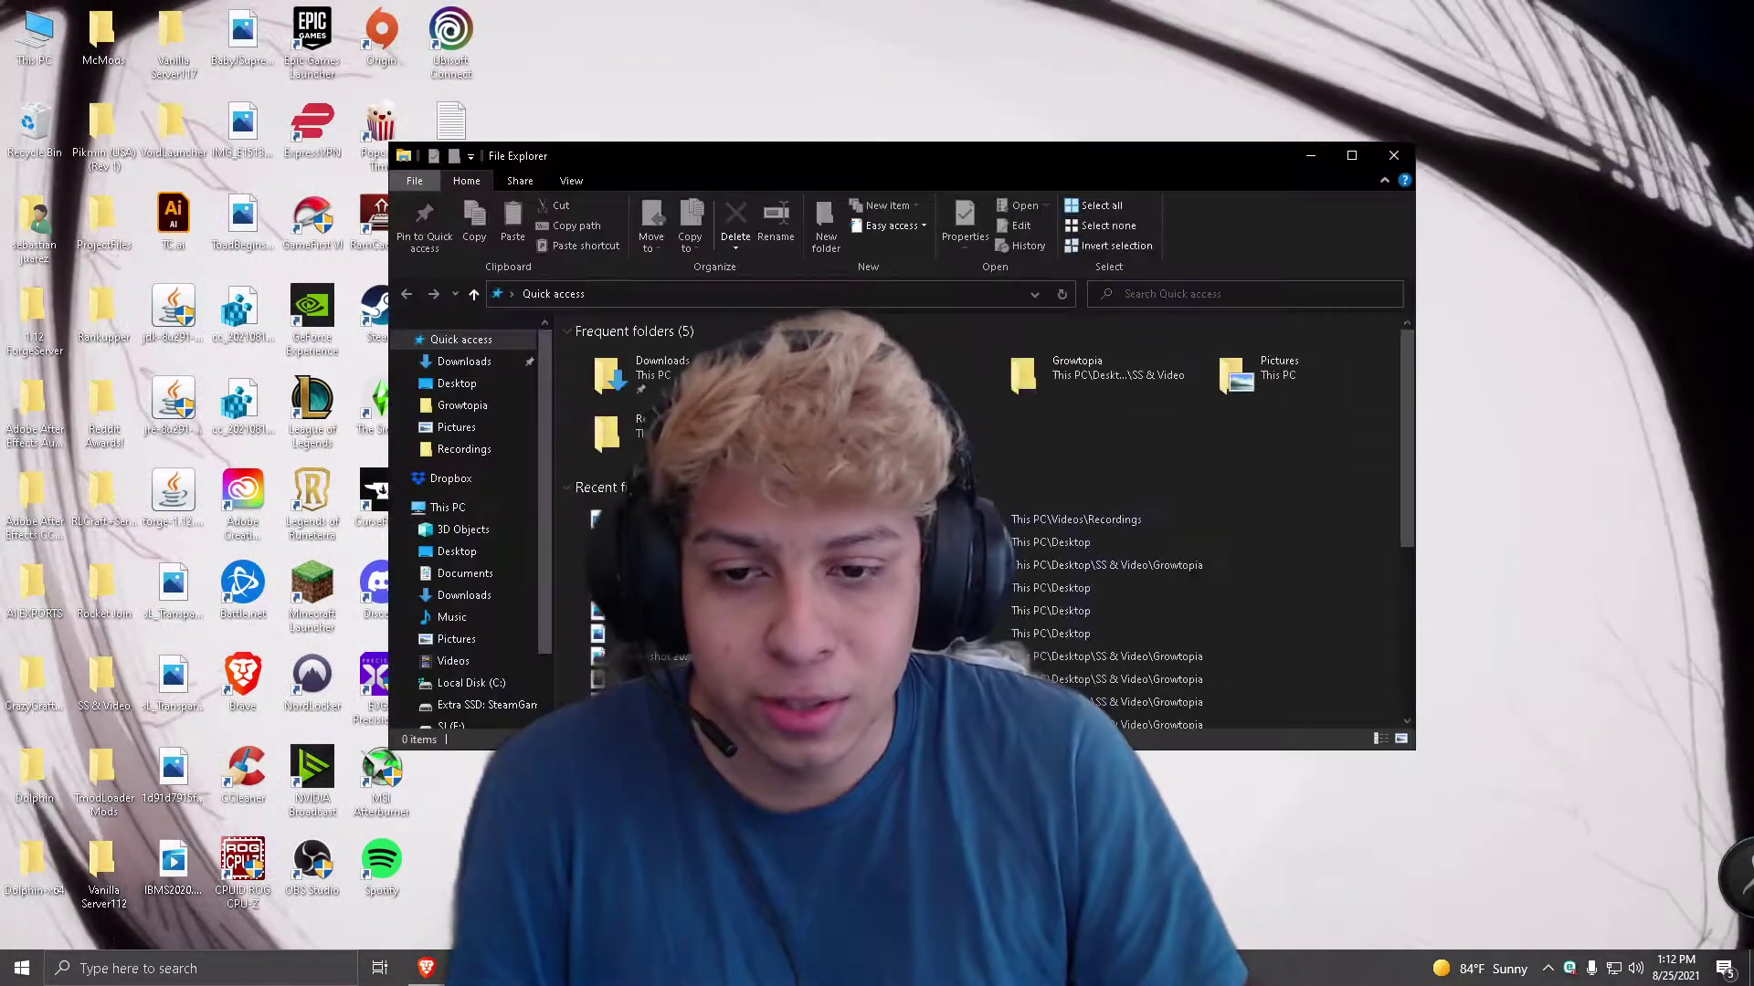
click(447, 507)
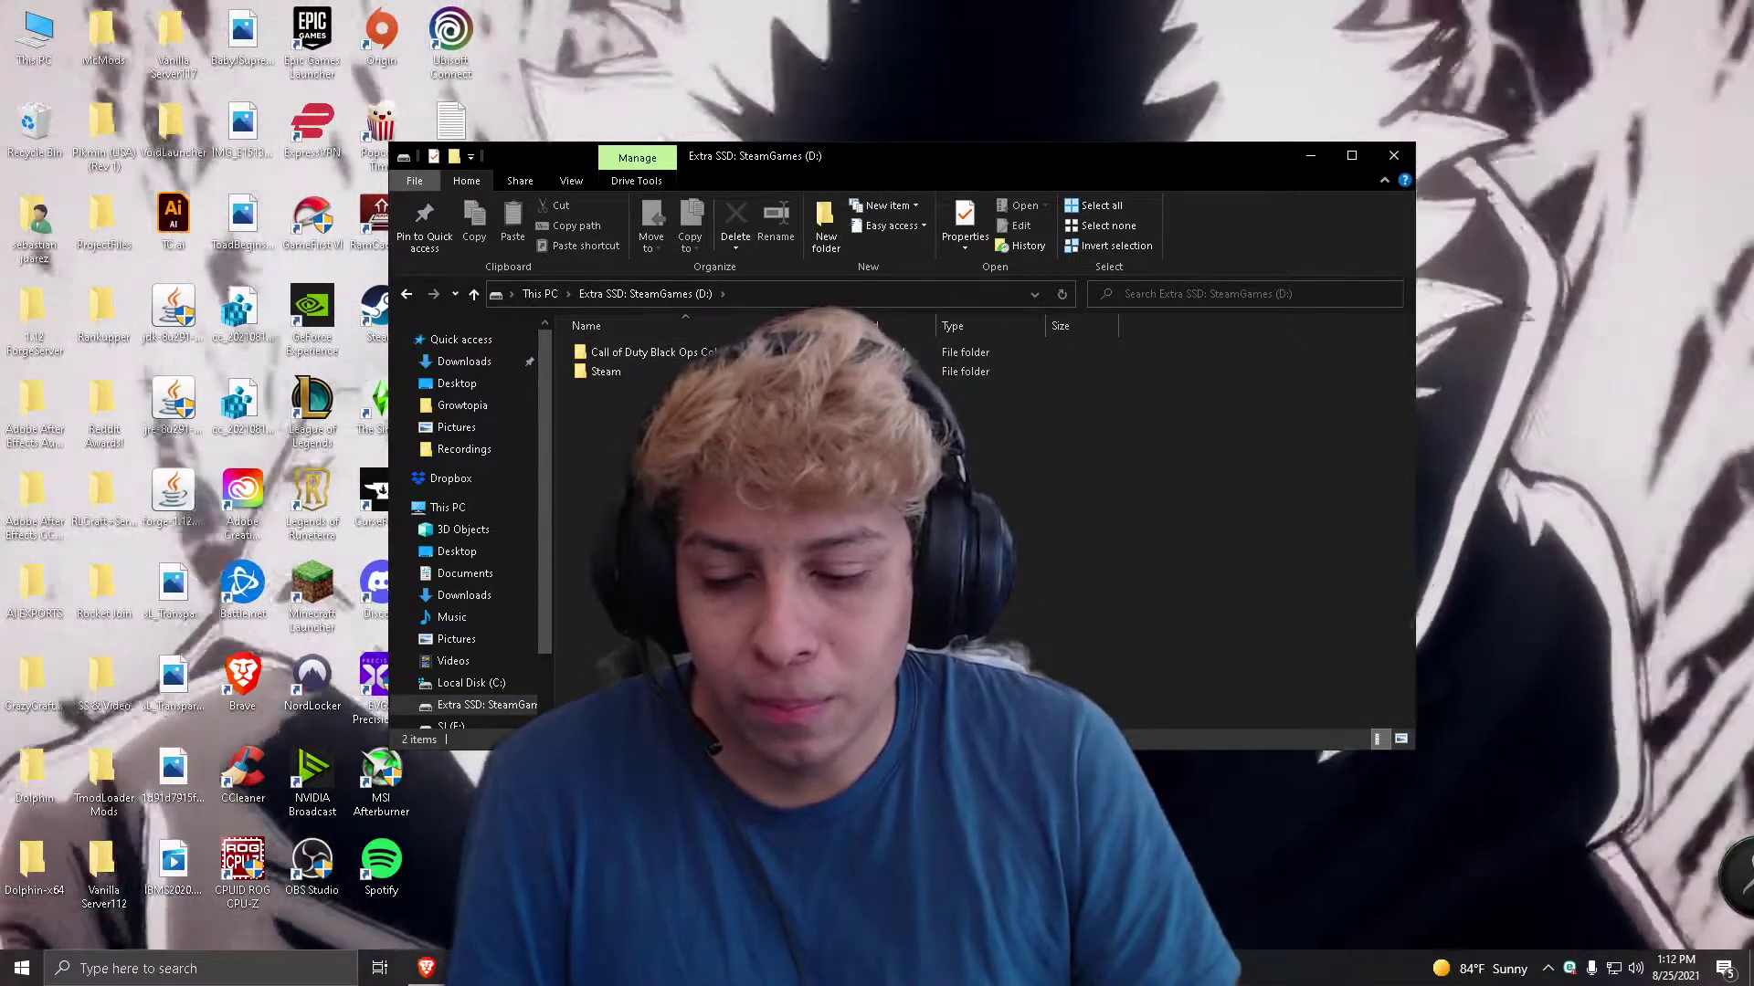
Switch to OBS, shrink the webcam overlay into the lower-left corner of the scene, and minimize OBS.
key(alt+Tab)
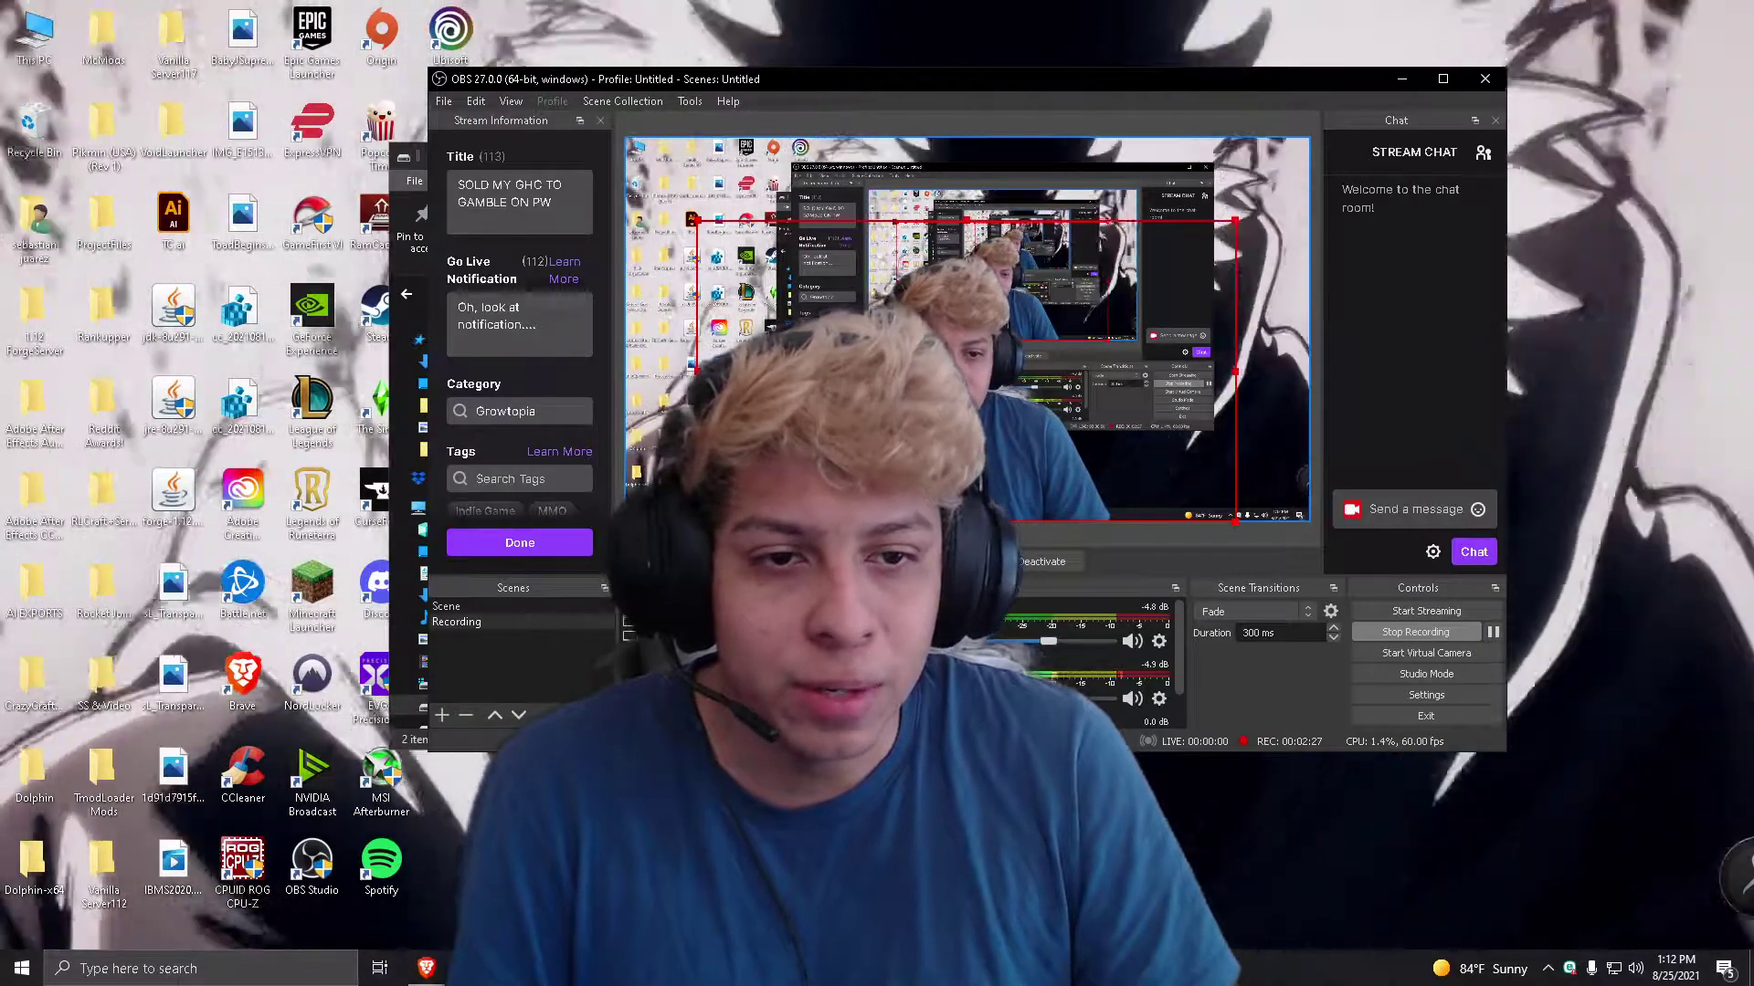
drag(1235, 220, 962, 372)
drag(829, 447, 756, 454)
click(967, 328)
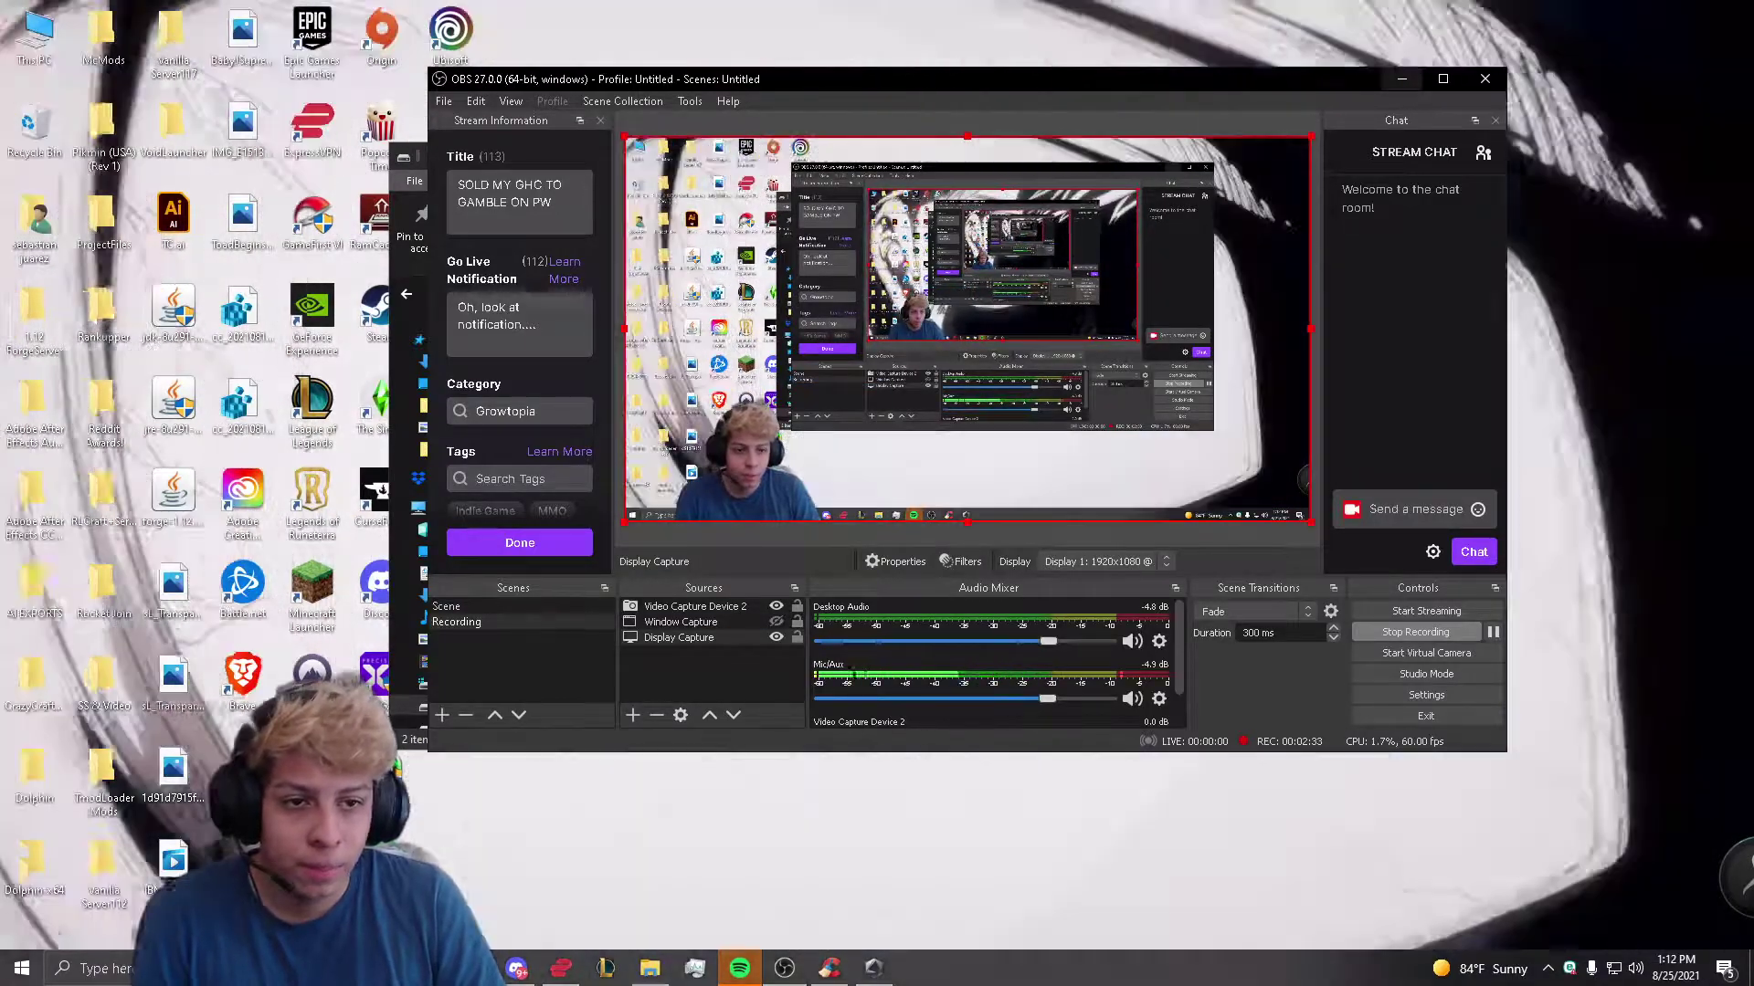
click(1402, 78)
Reposition the File Explorer window and view the folders on the E: drive.
drag(1018, 163, 1148, 110)
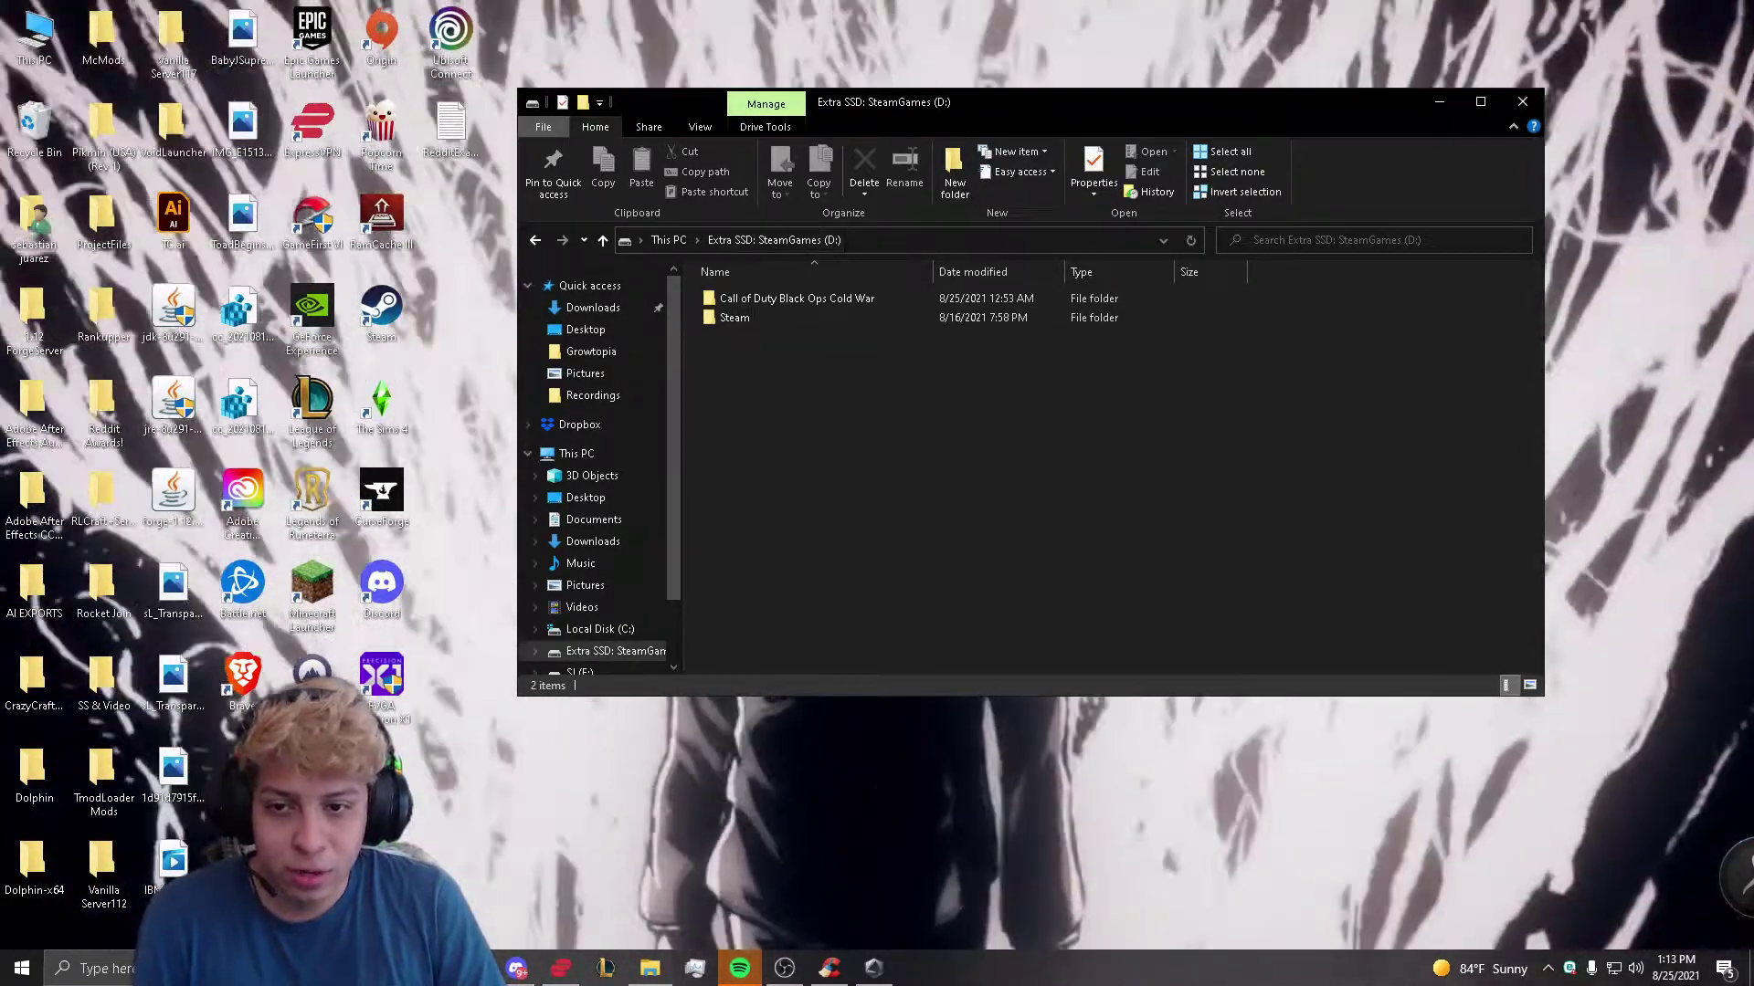
key(alt+Left)
double_click(1276, 493)
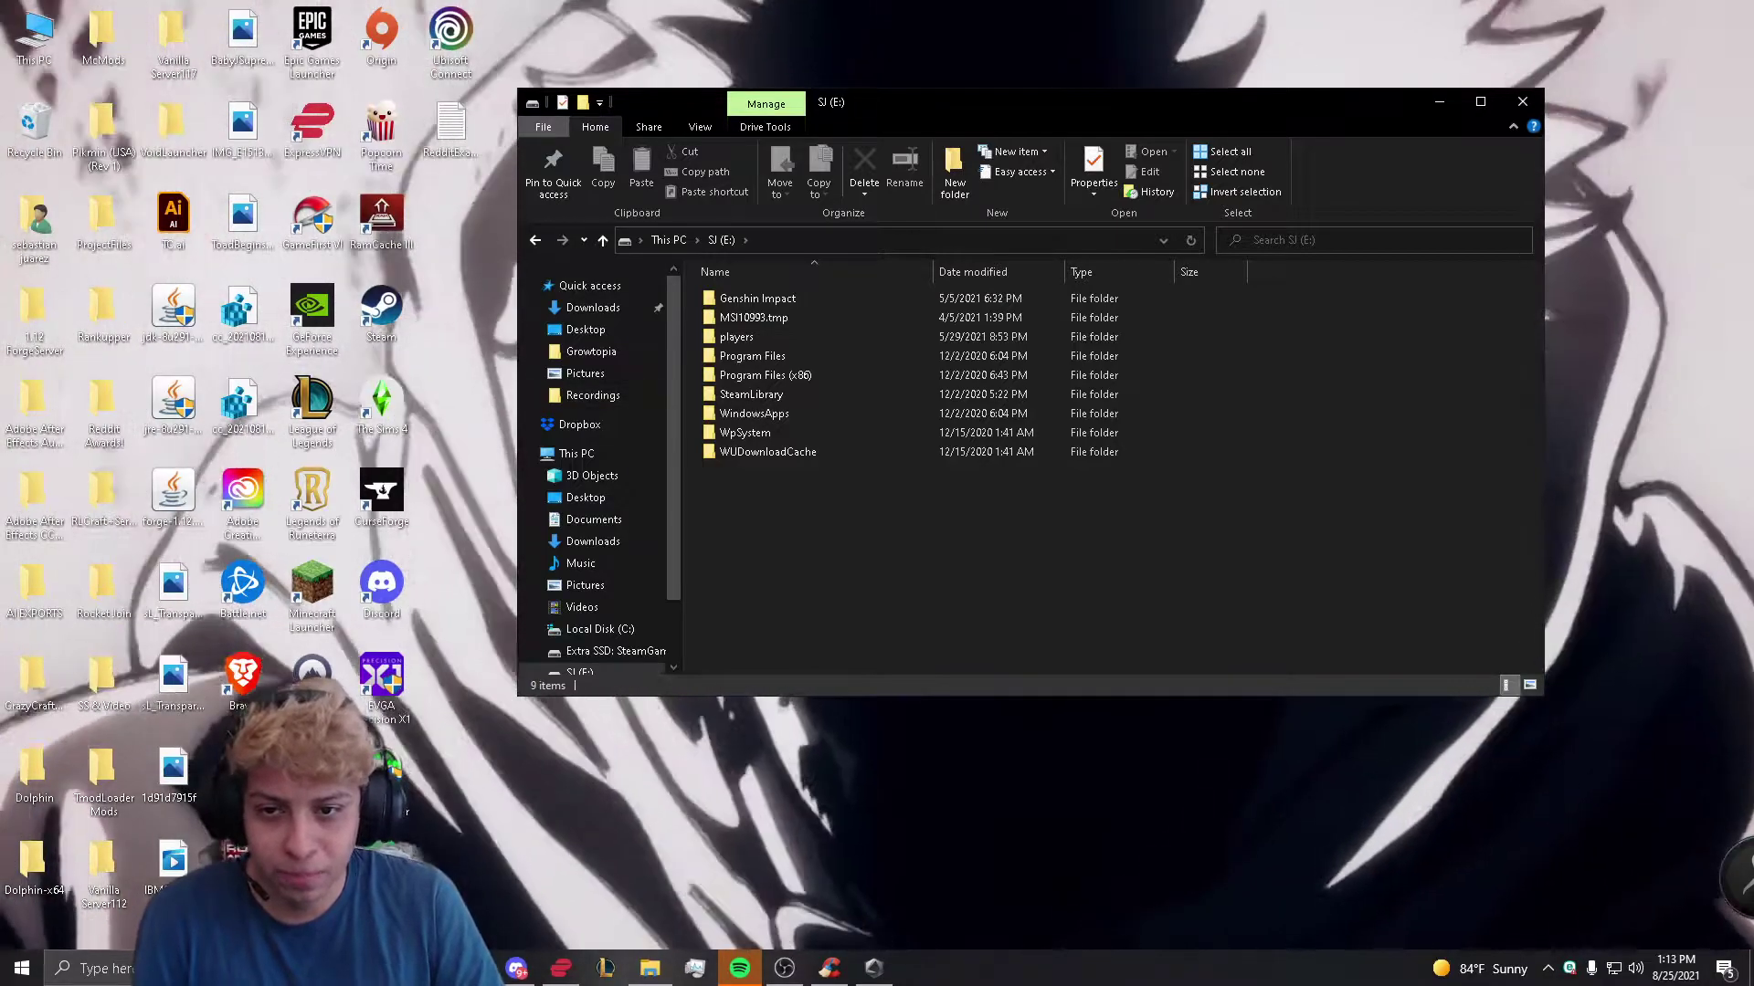
key(alt+Left)
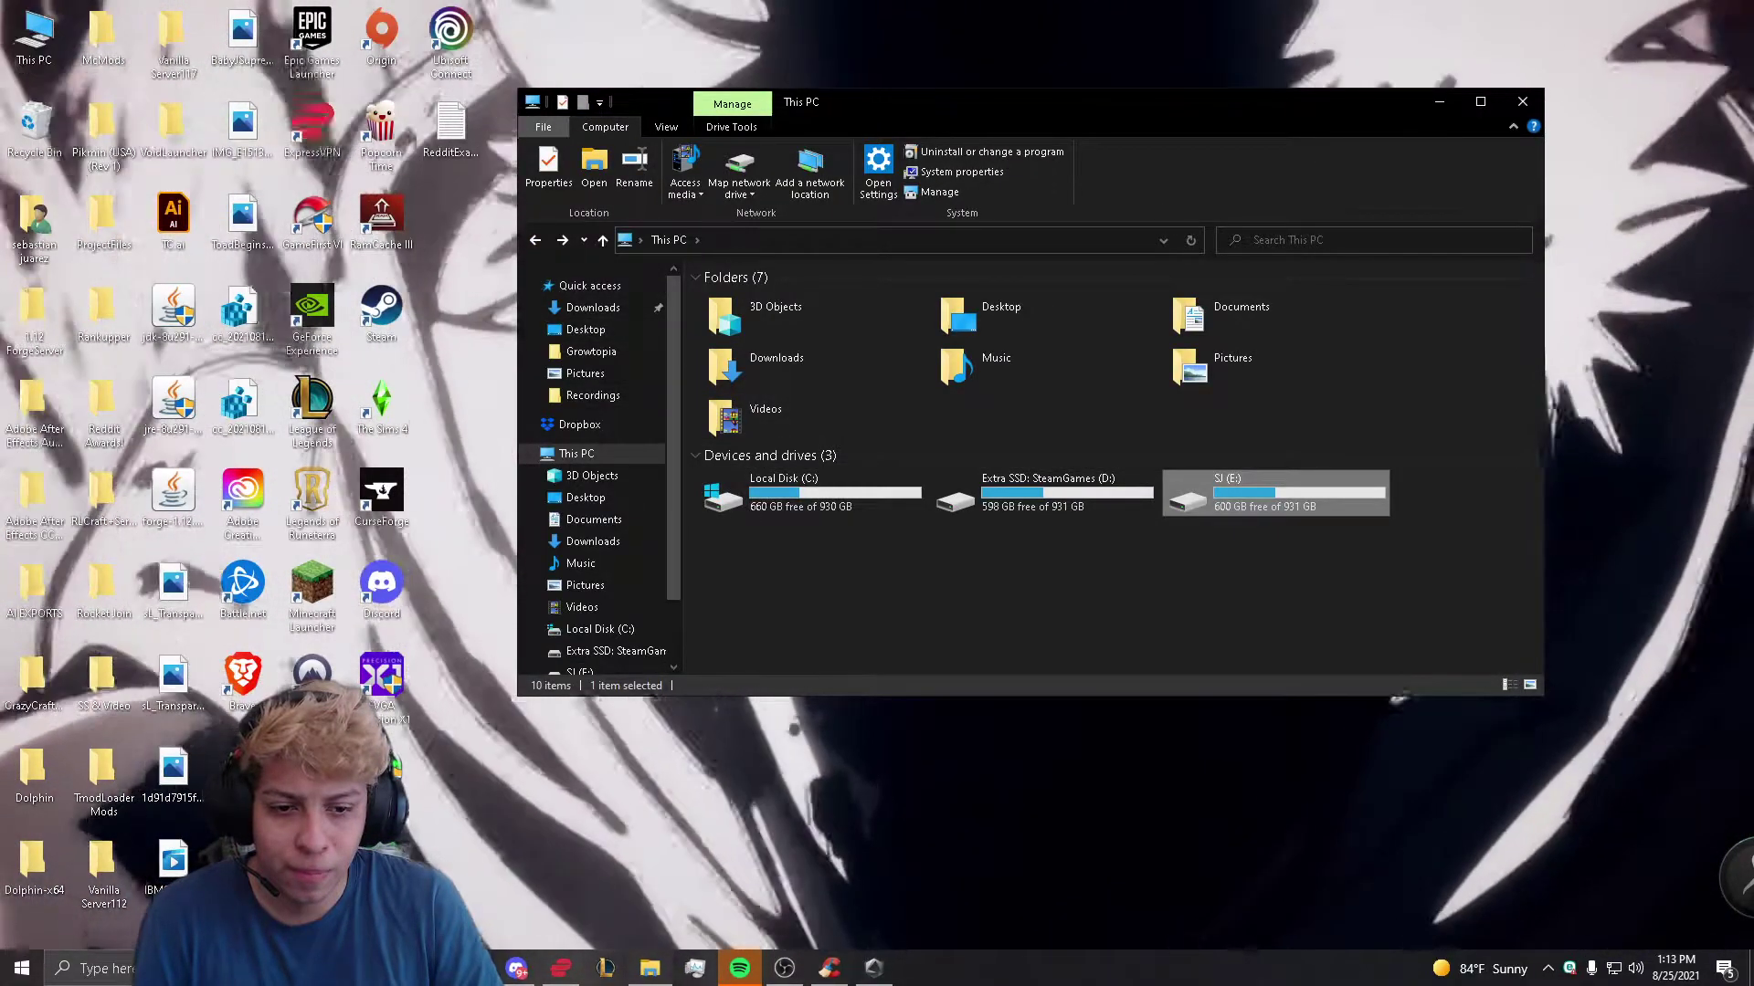
key(Return)
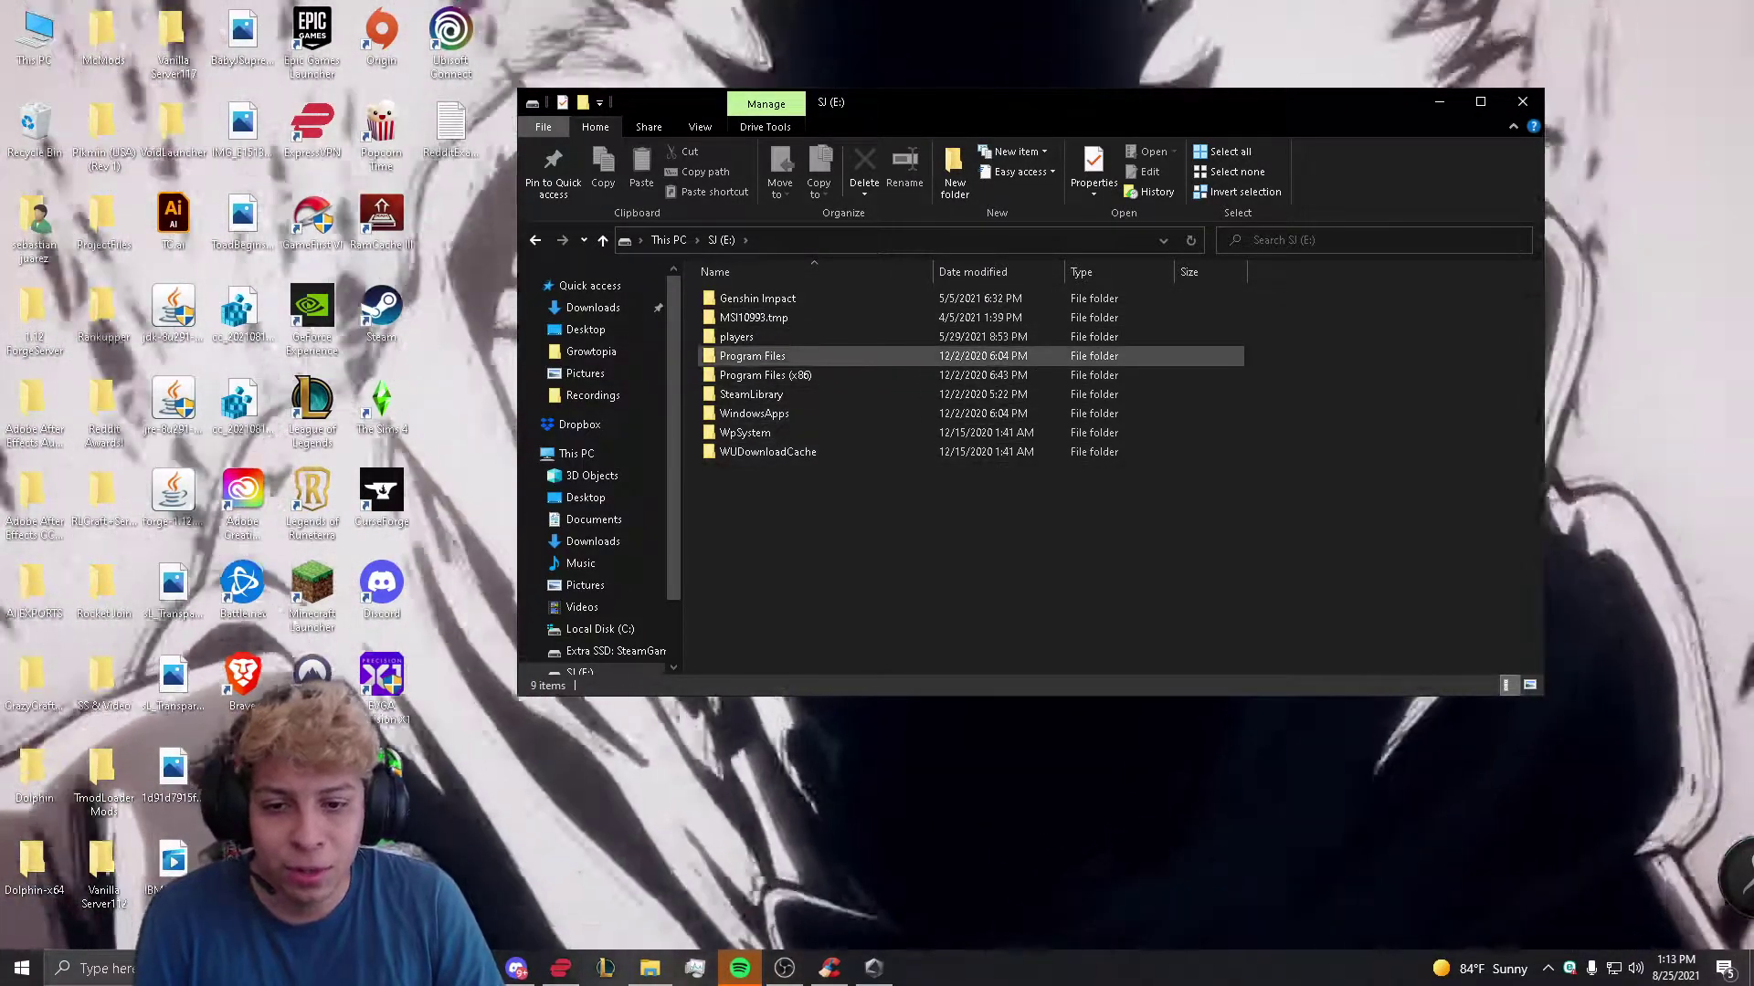
Go to %localappdata% with the Run dialog and open the Activision folder.
key(super+s)
key(super+r)
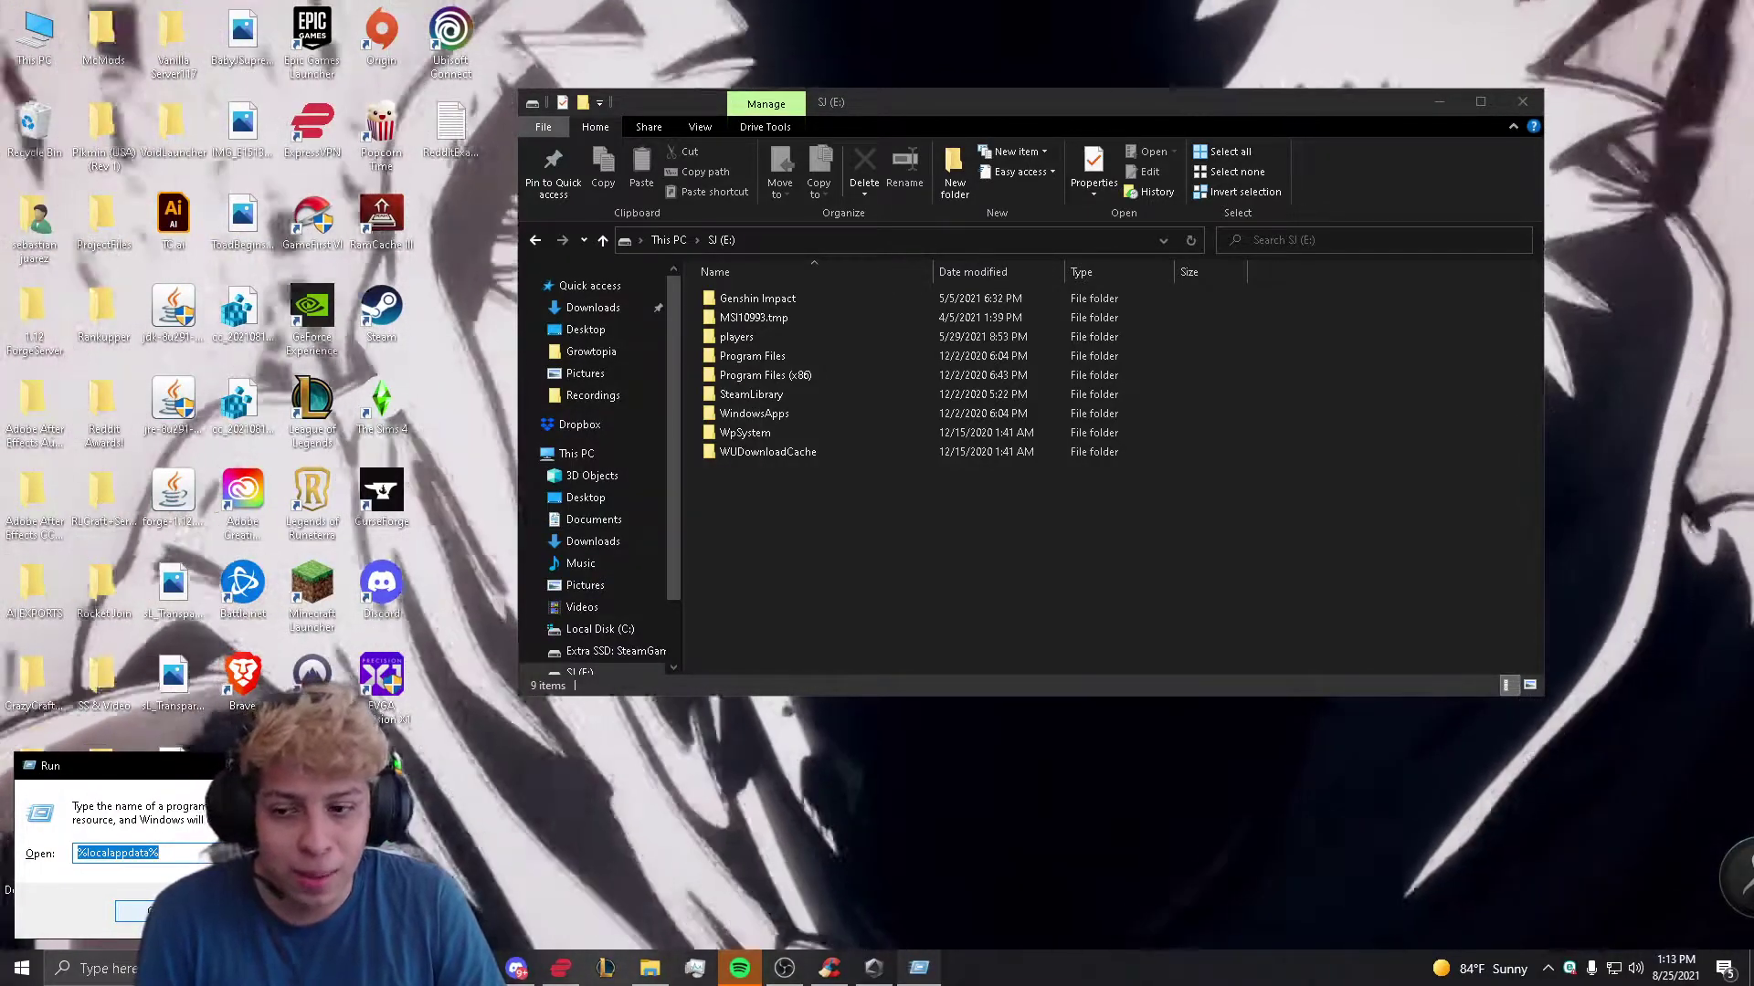
key(Return)
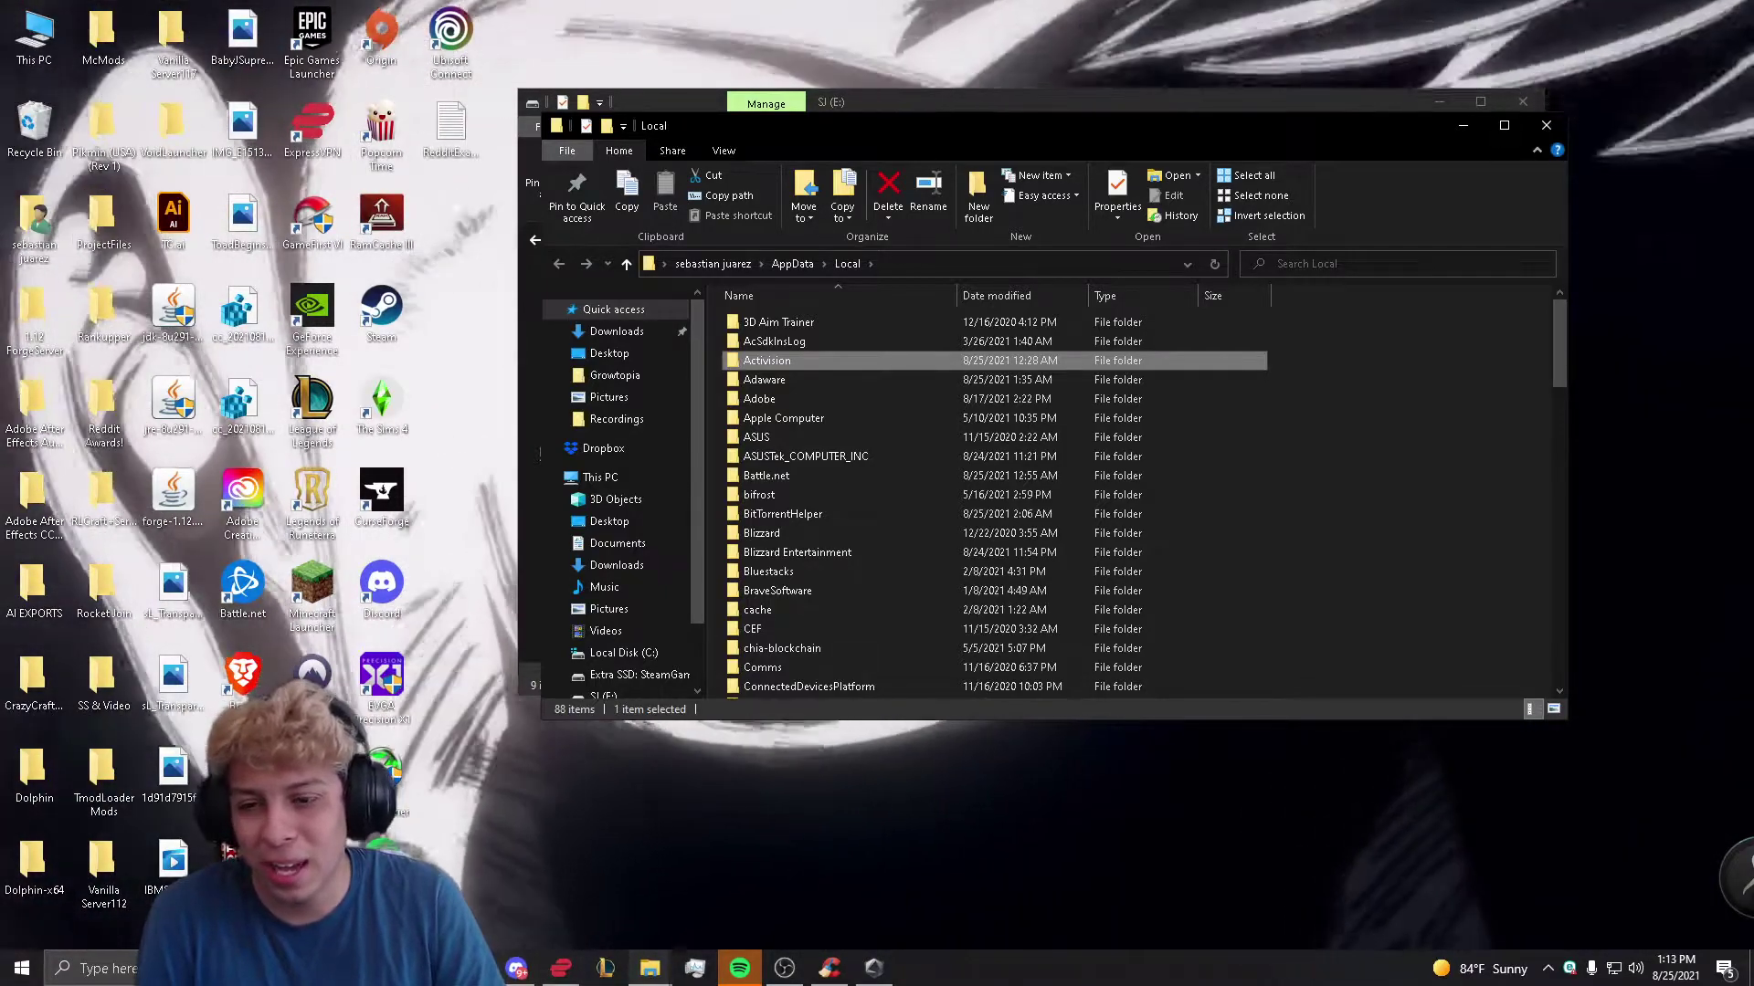
key(Return)
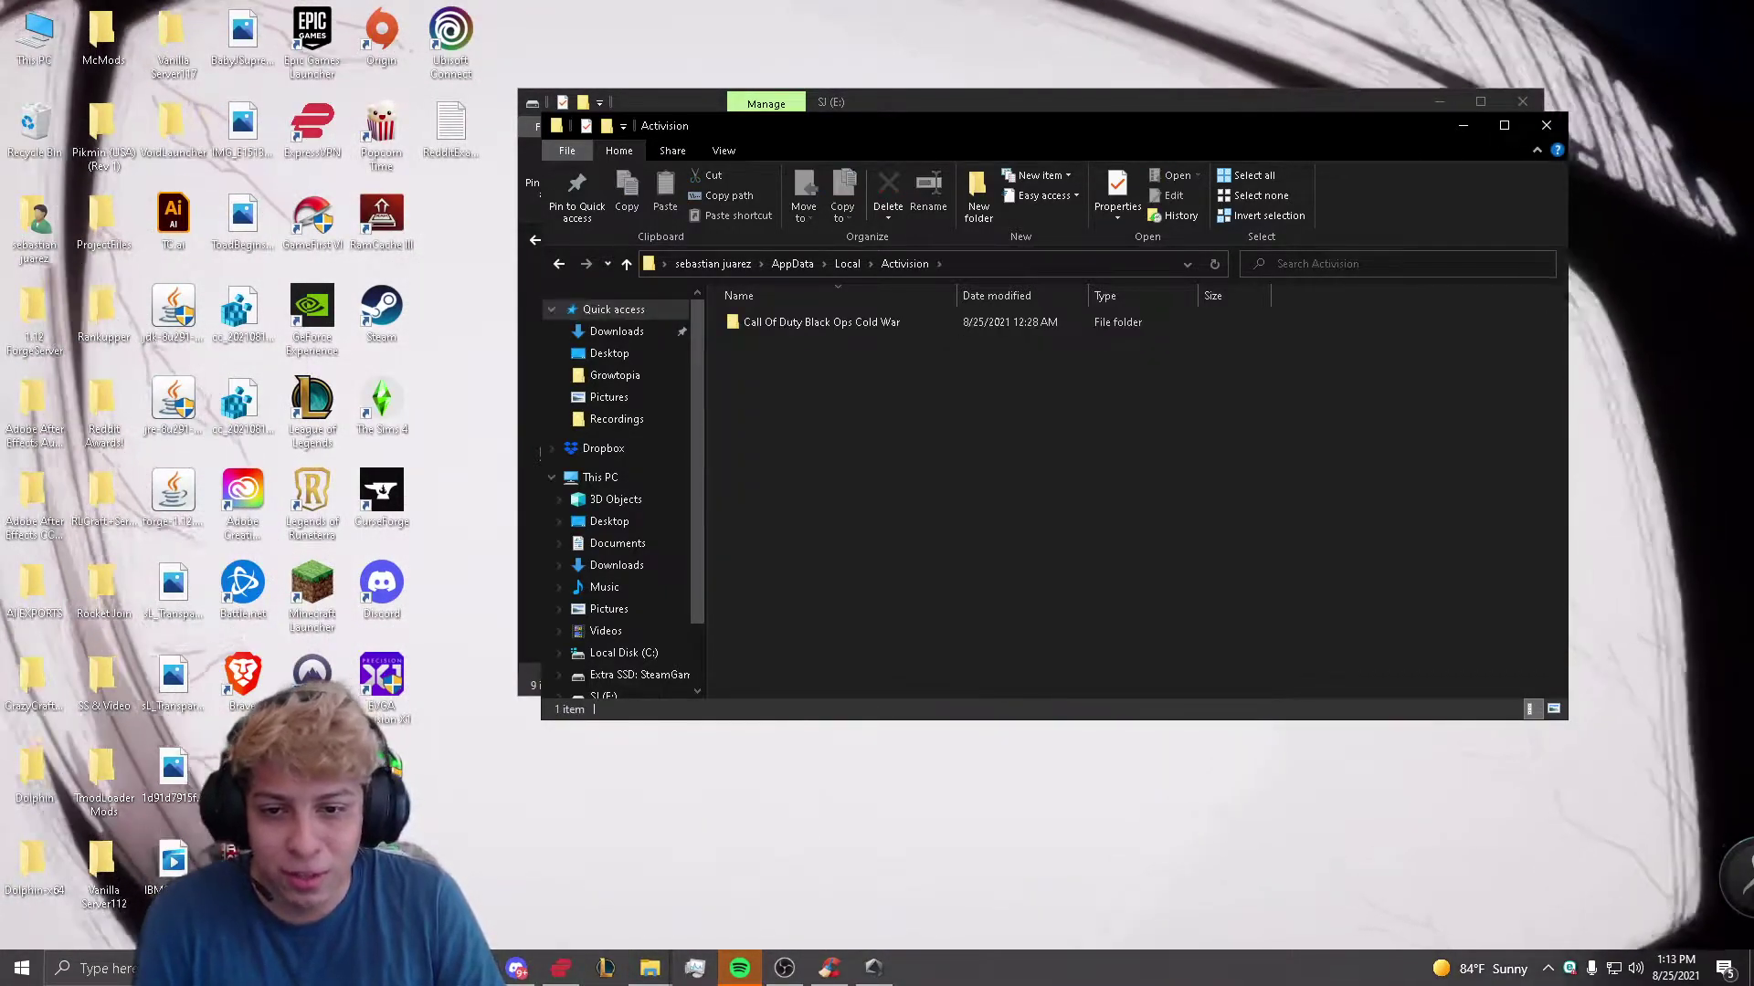
Return the drive window to This PC and shift it aside so both File Explorer windows are accessible.
click(1151, 101)
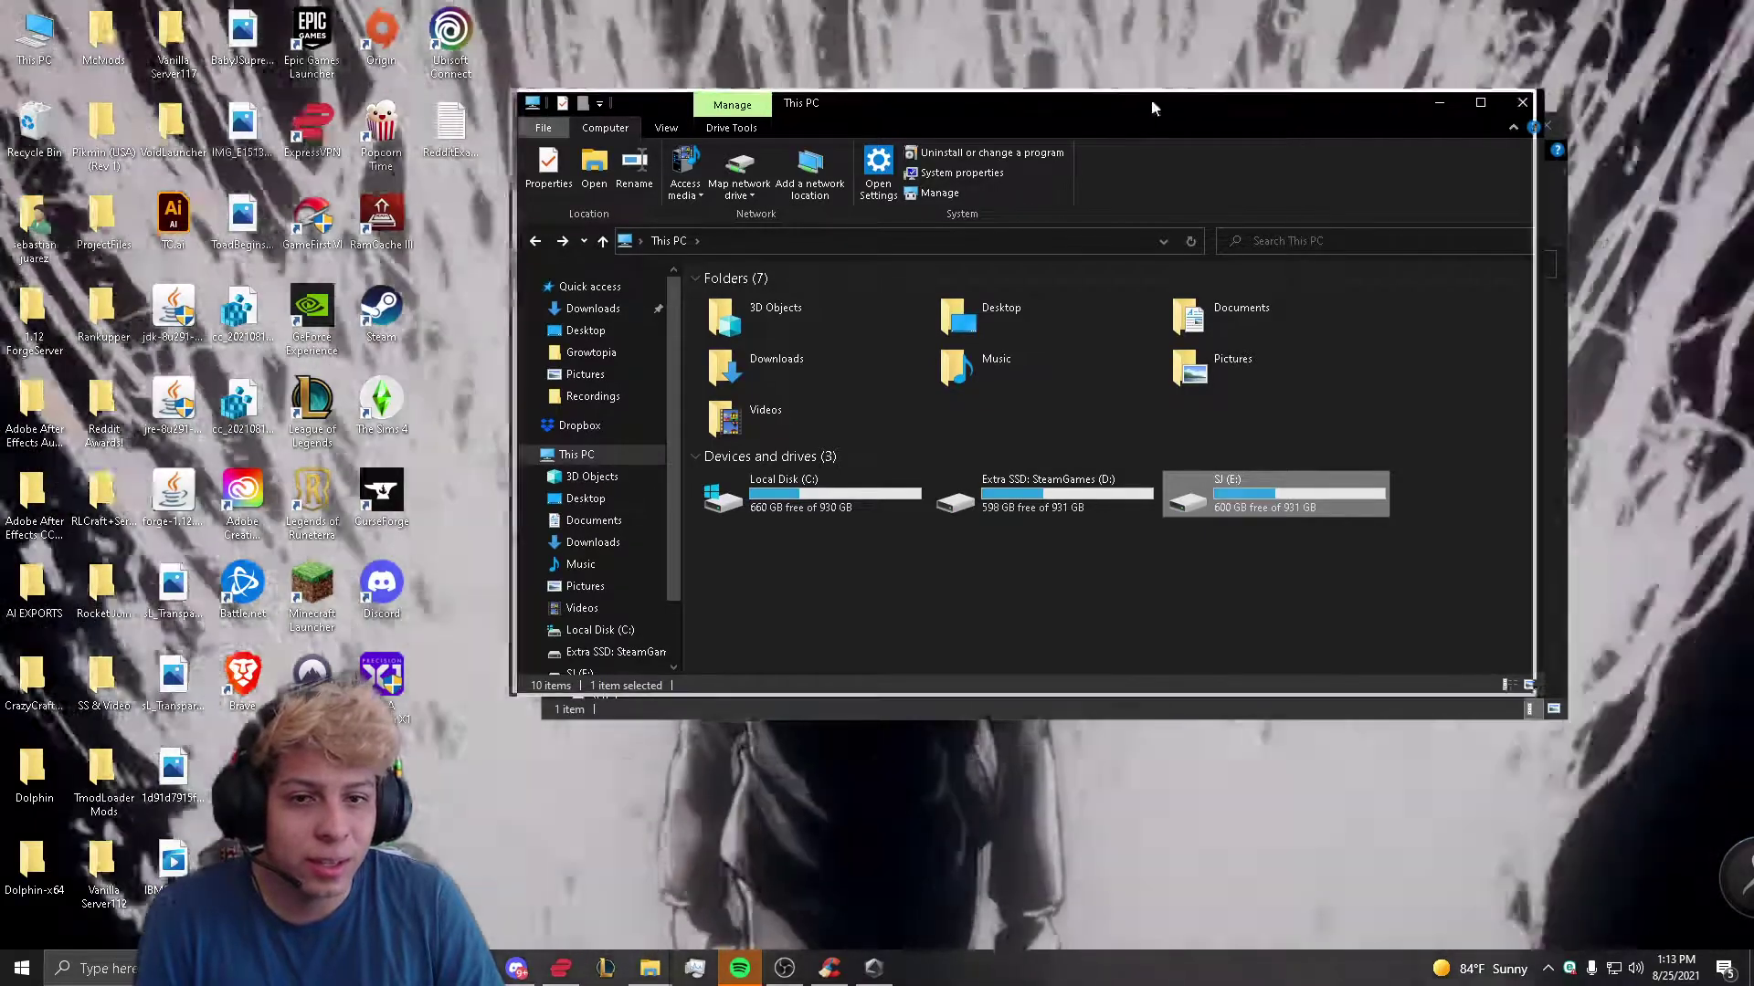
drag(1151, 108, 948, 105)
click(1384, 135)
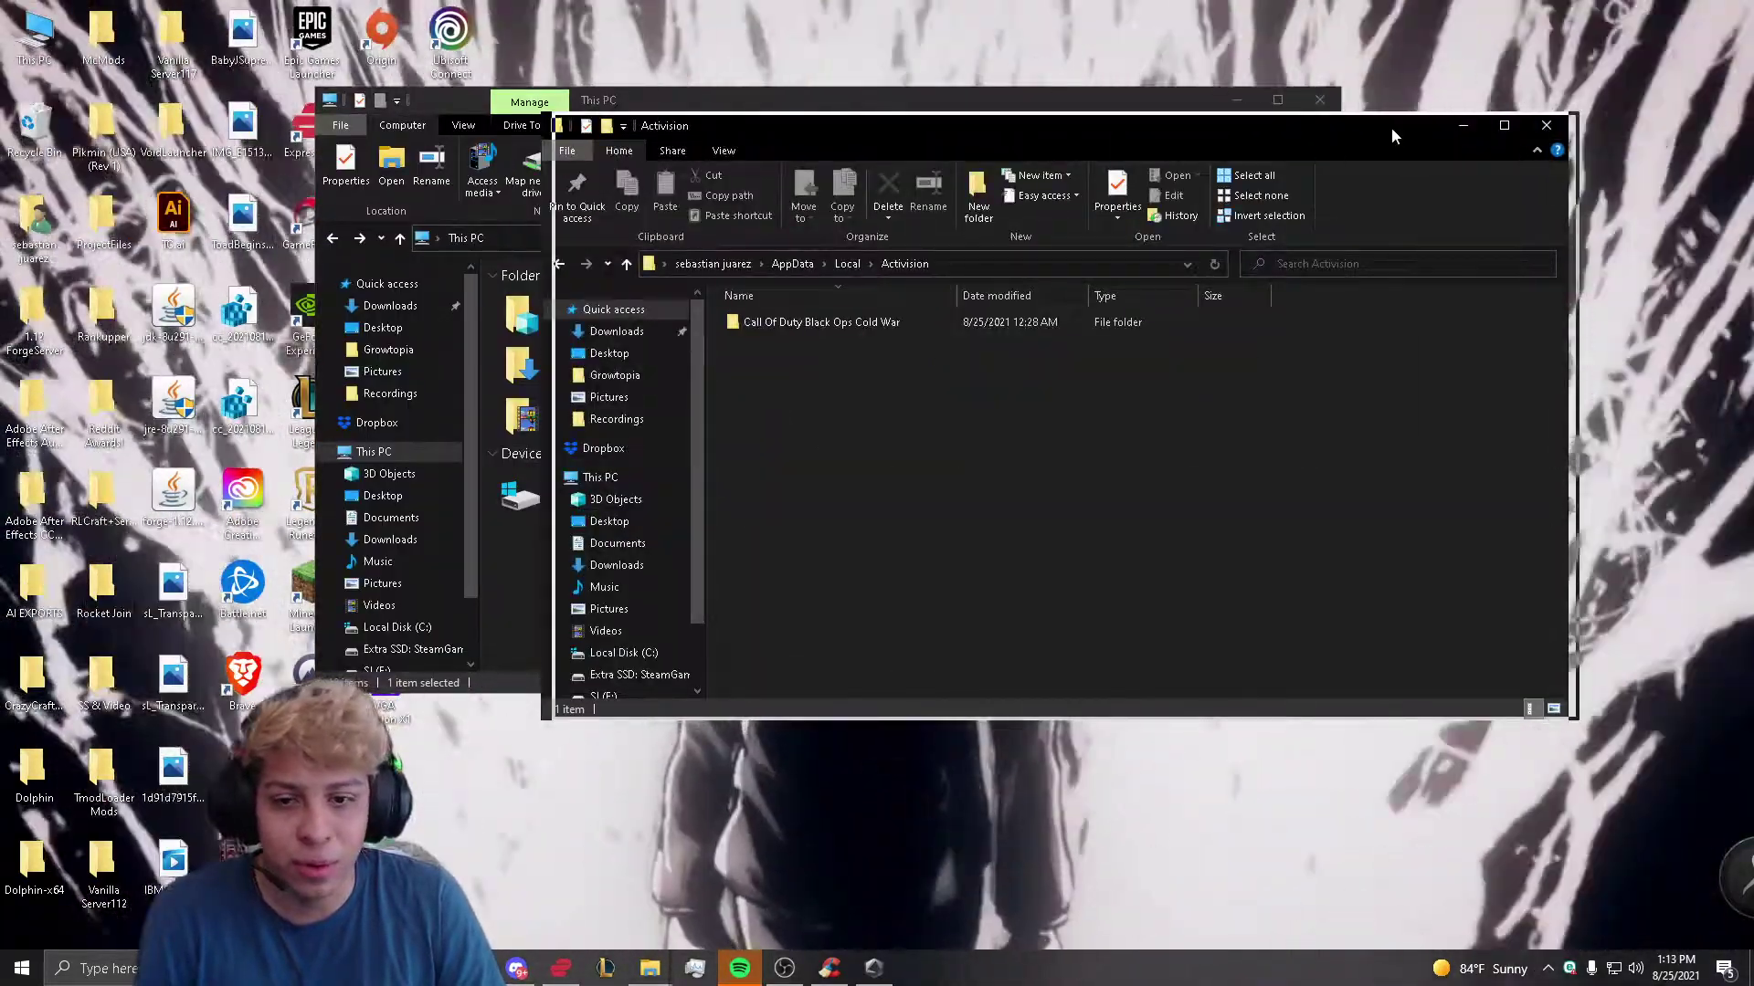
drag(1392, 129, 1403, 130)
Go back to the Local folder and look inside the Blizzard folder.
key(alt+Left)
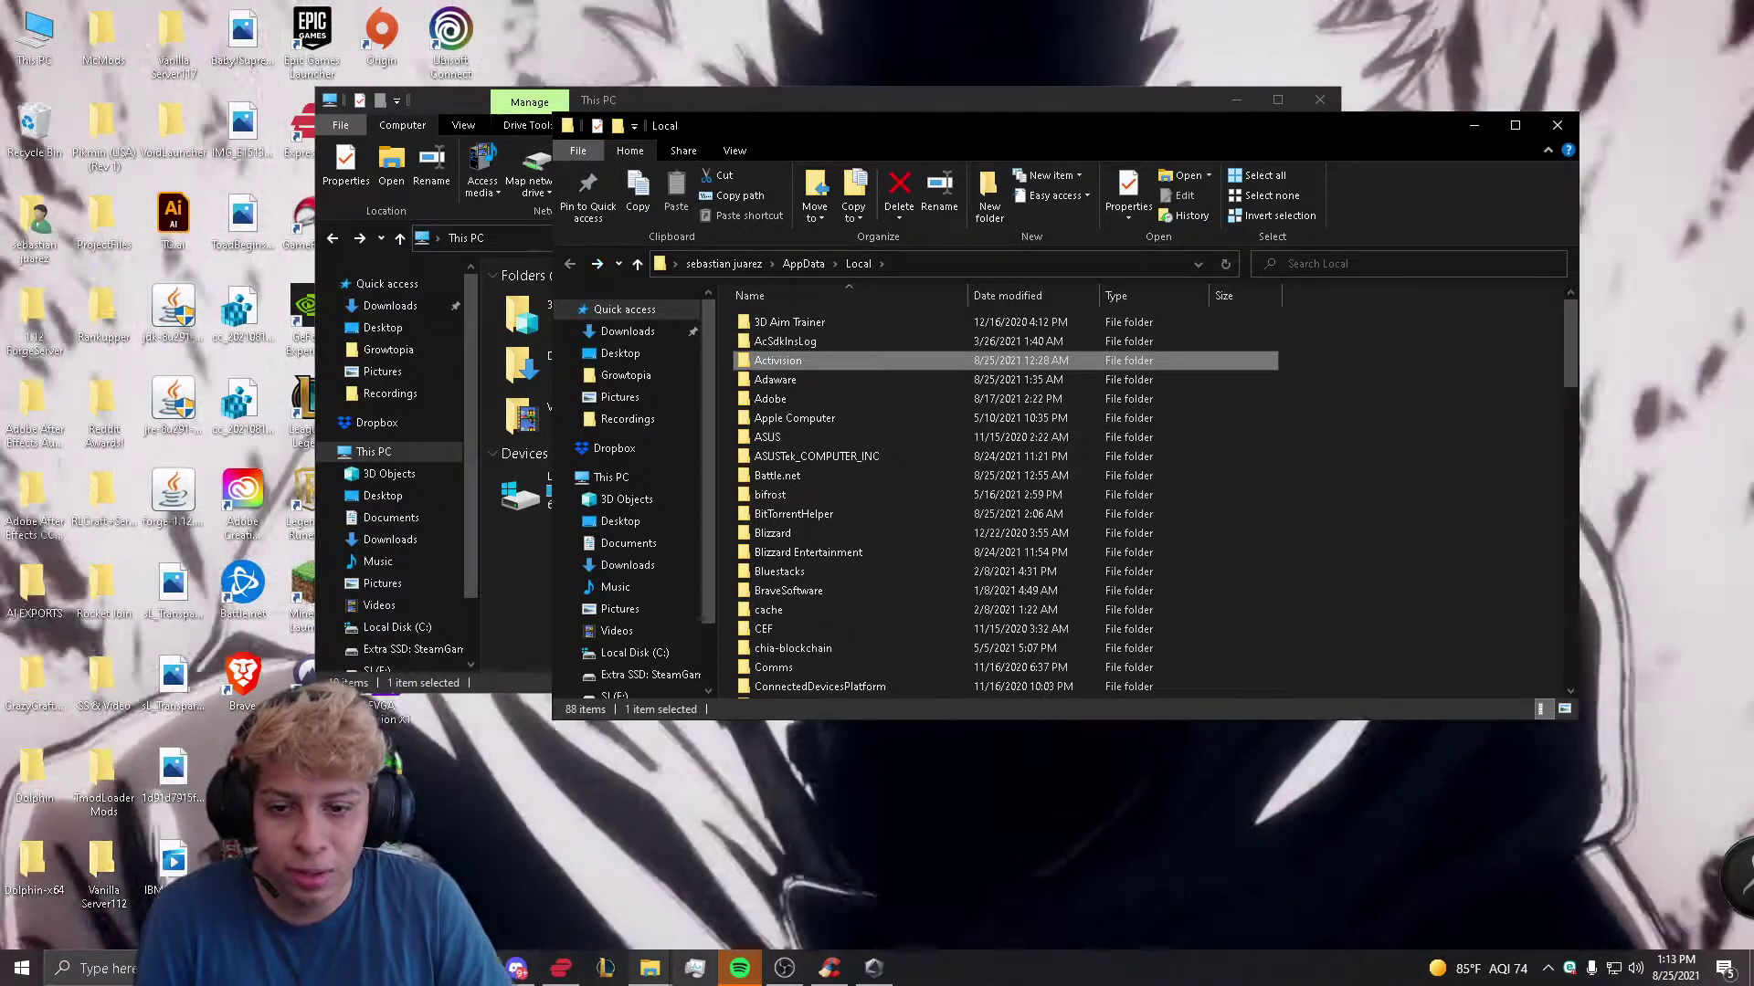
click(808, 552)
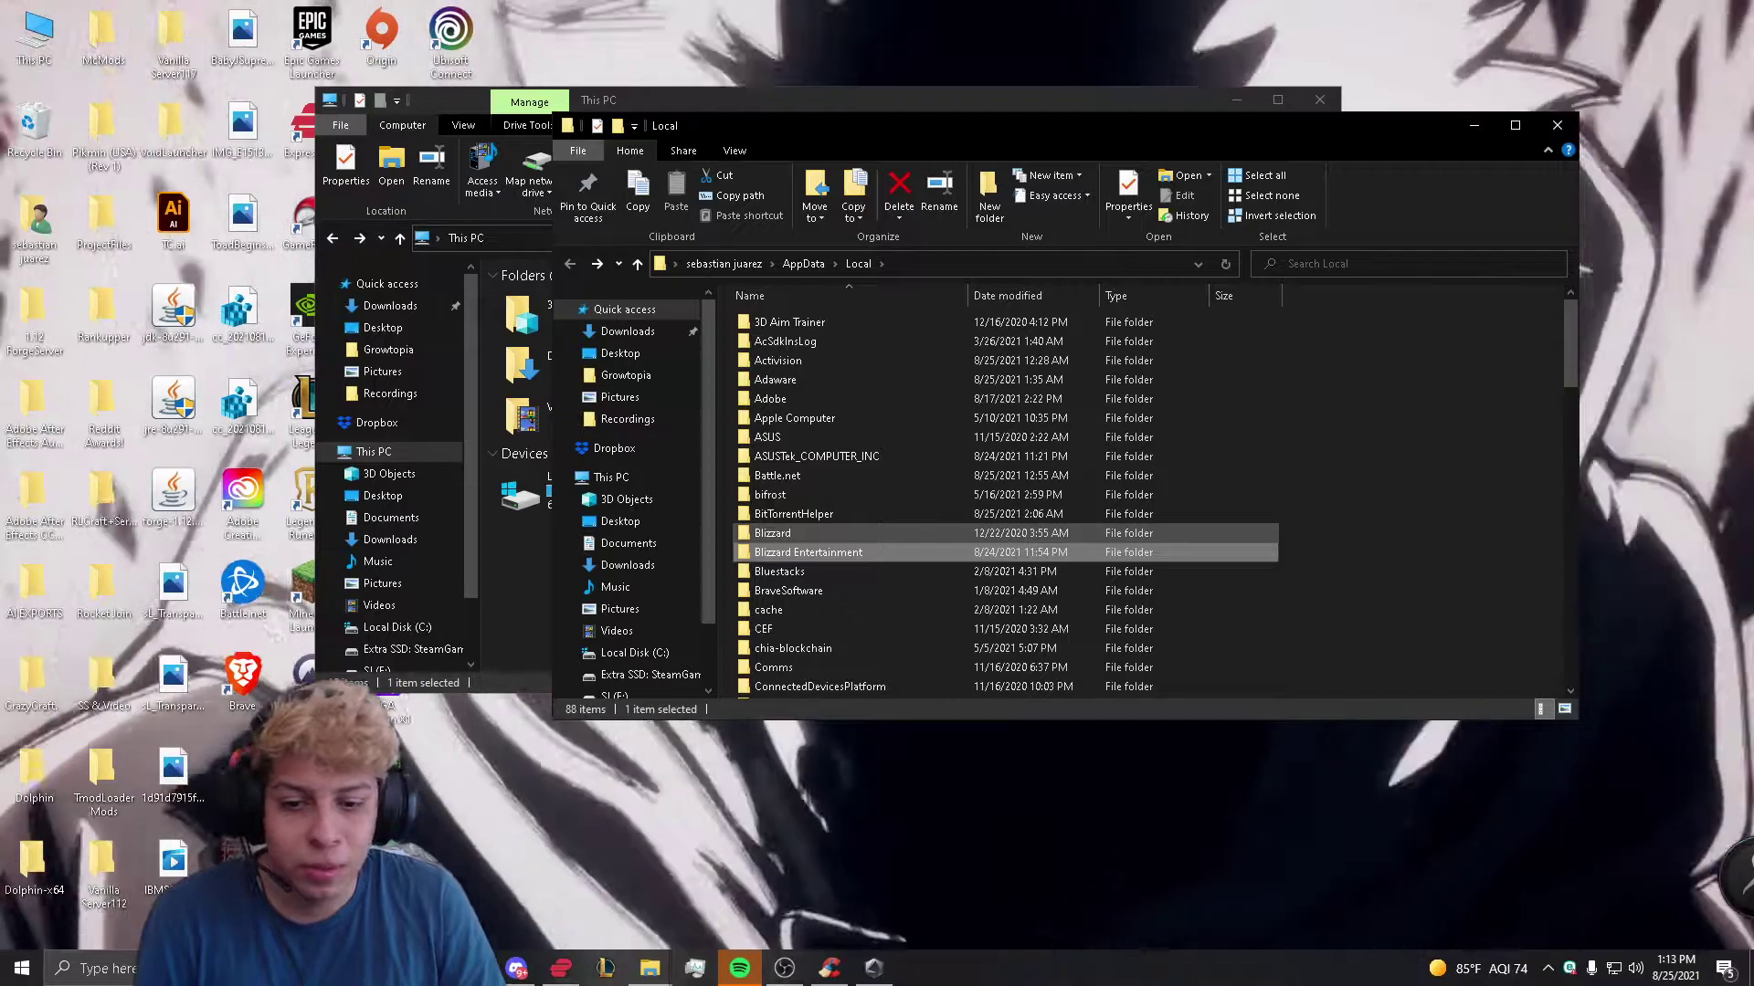
click(808, 532)
key(Return)
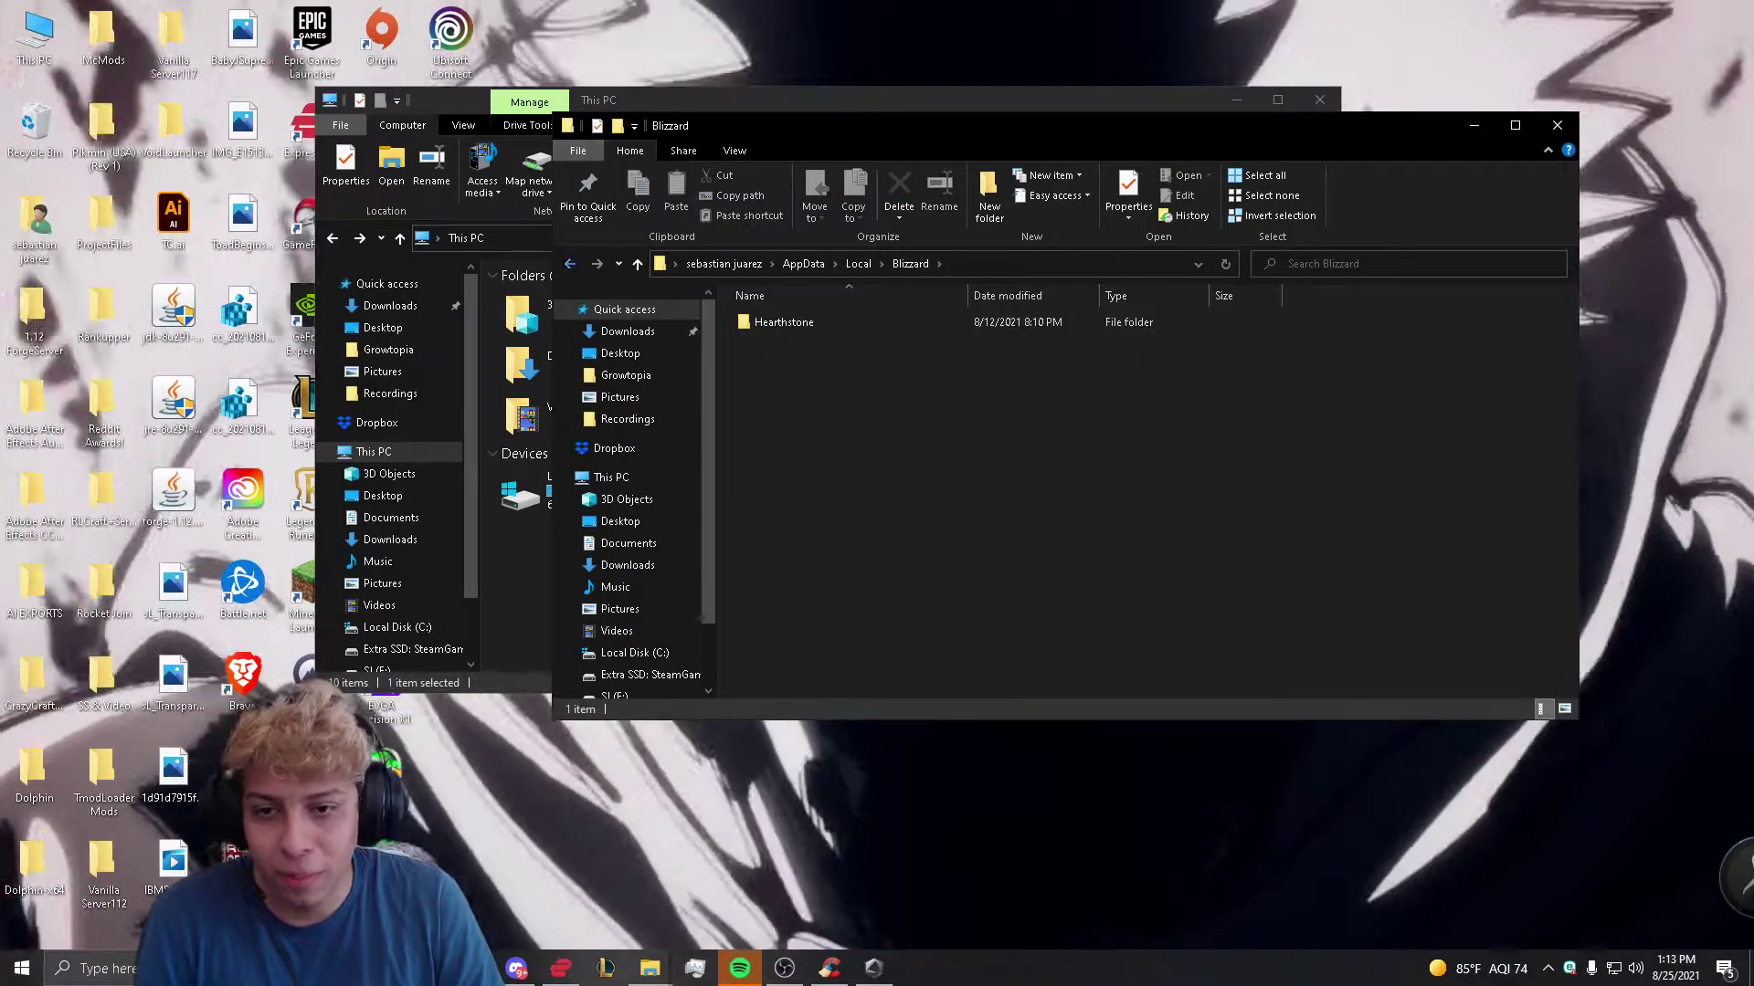
Return to the Local folder, select the Blizzard Entertainment folder, and go up to AppData.
click(569, 264)
click(882, 552)
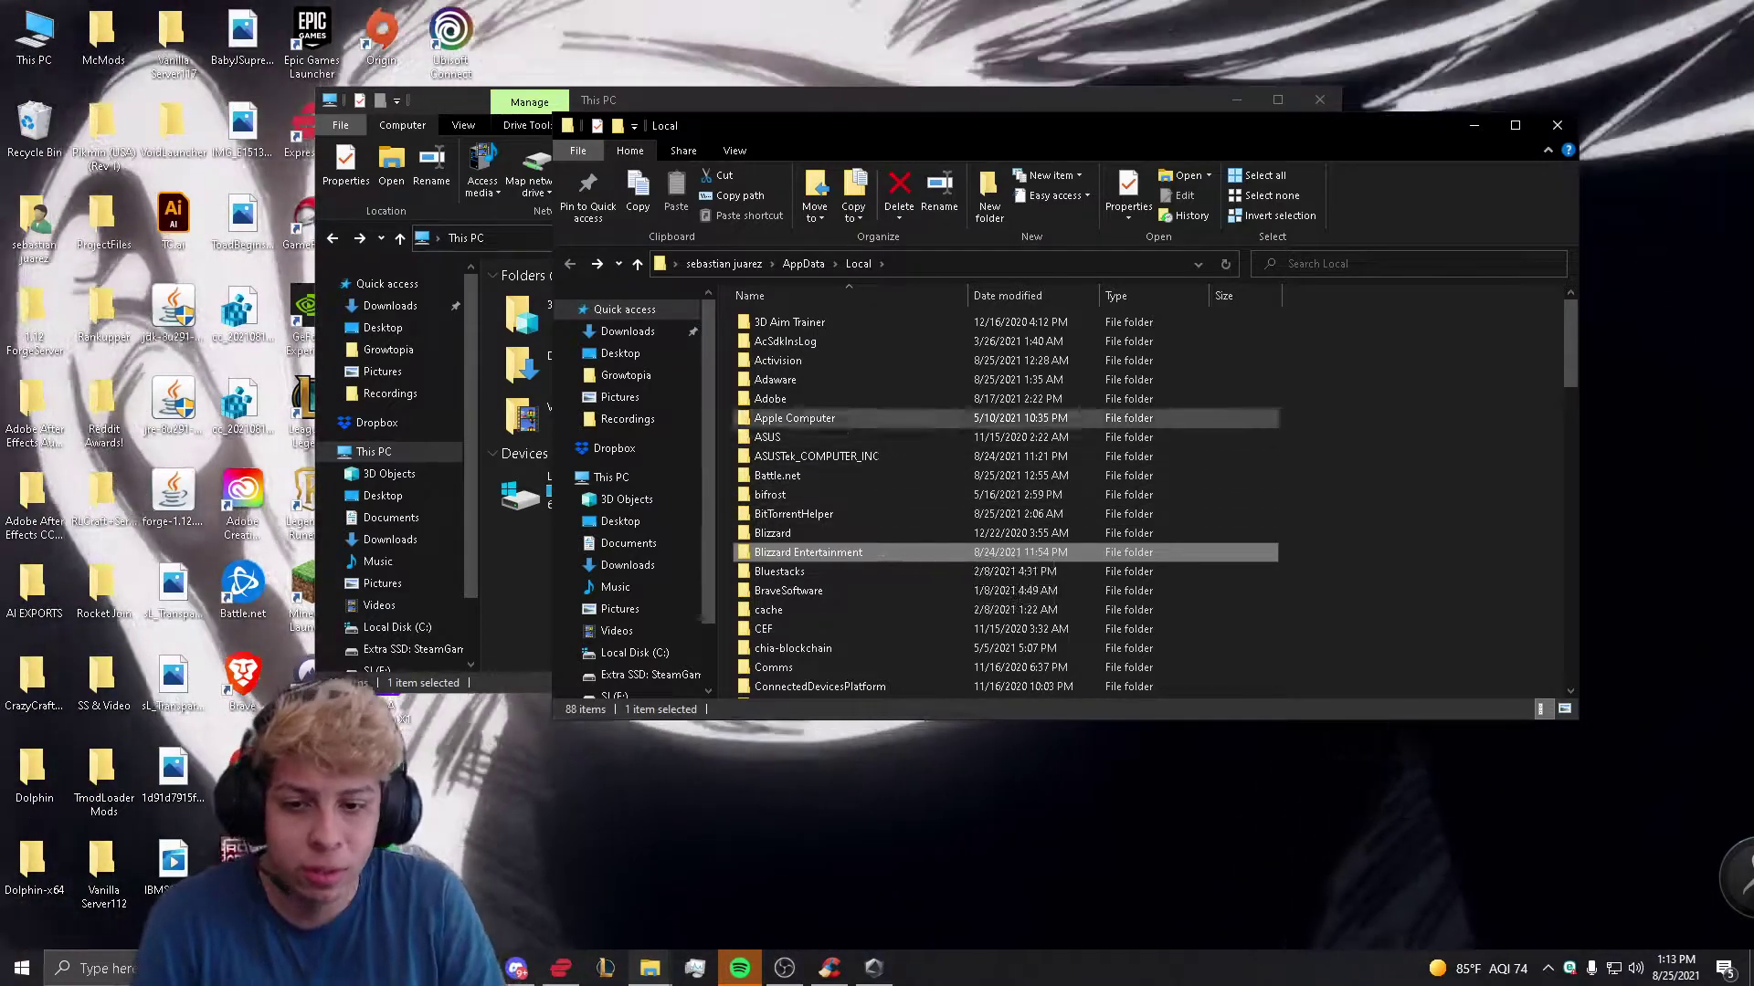
key(BackSpace)
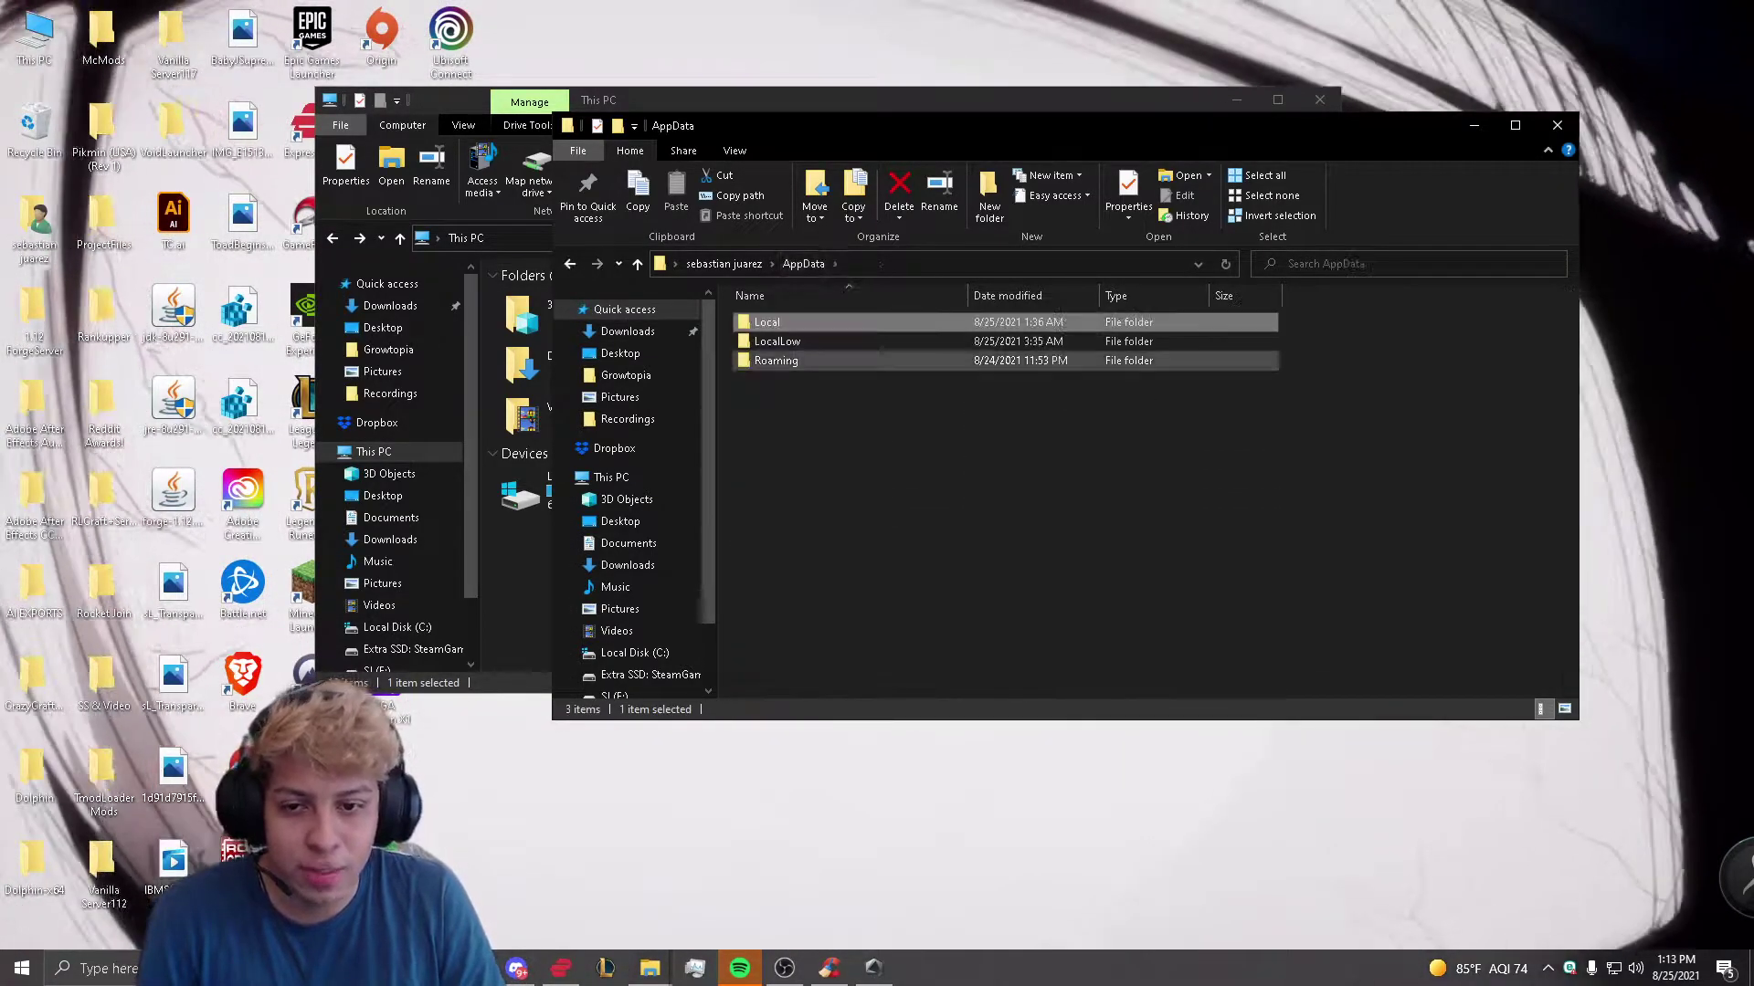
Open the Roaming folder in AppData and look inside its Battle.net folder.
key(Down)
key(Down)
key(Return)
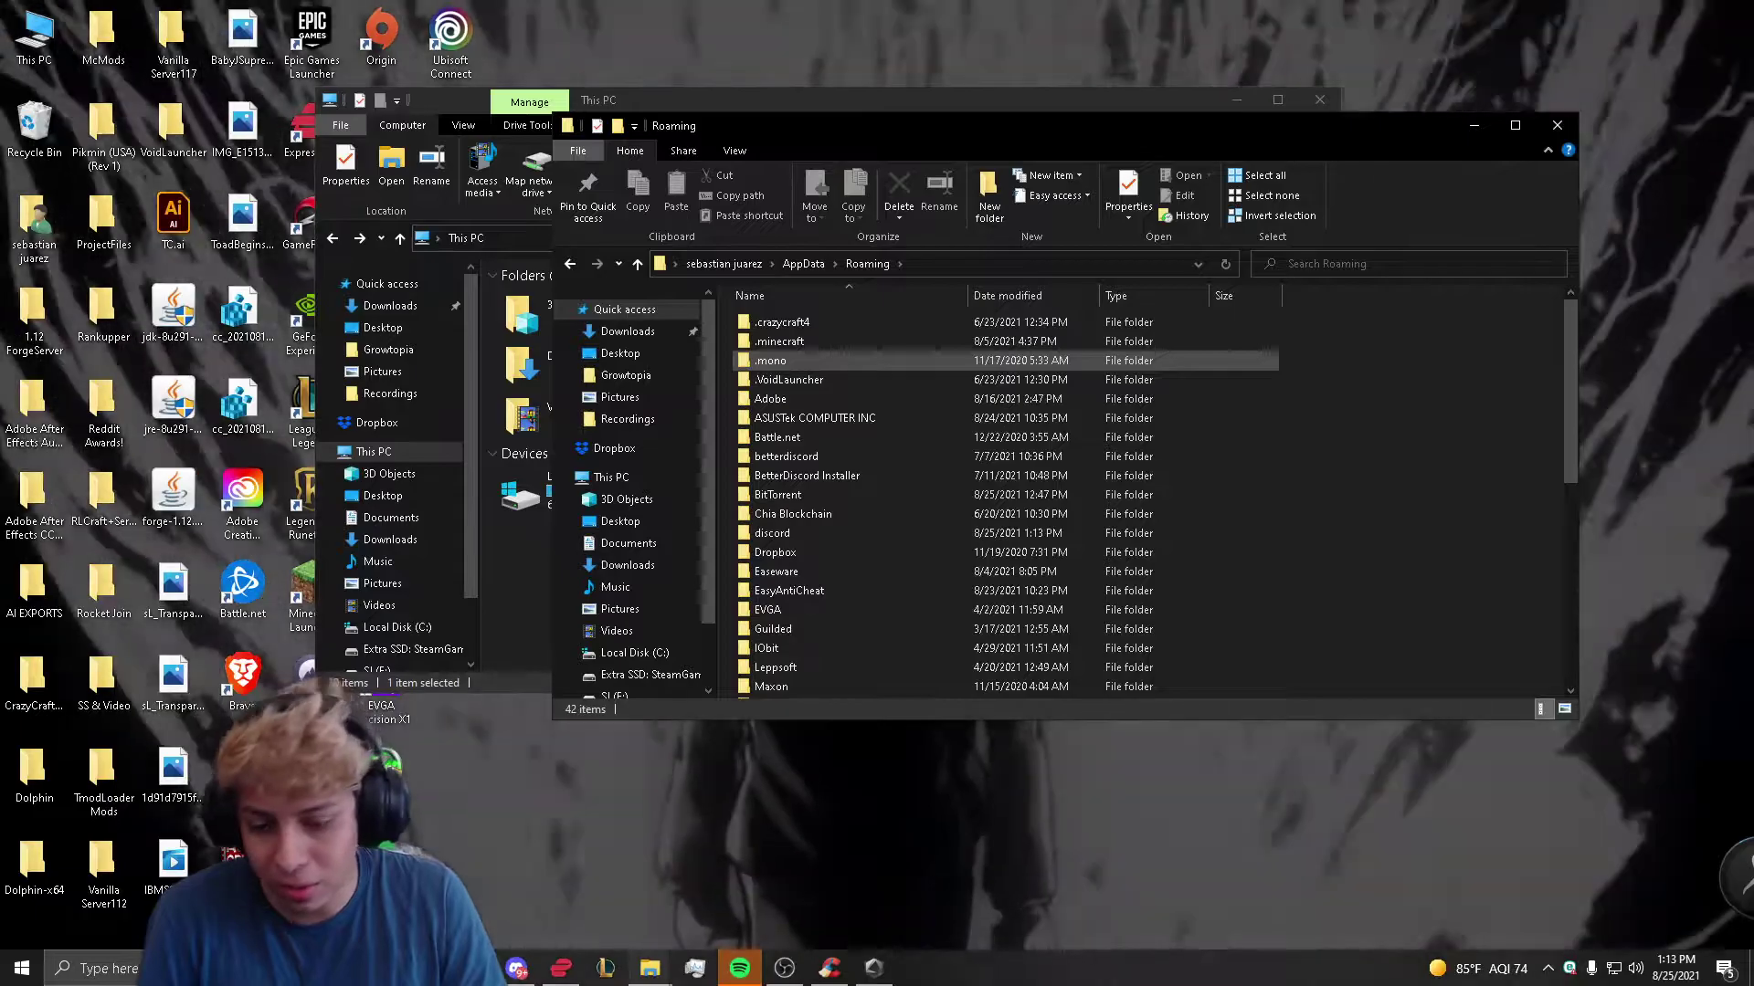
key(a)
double_click(777, 437)
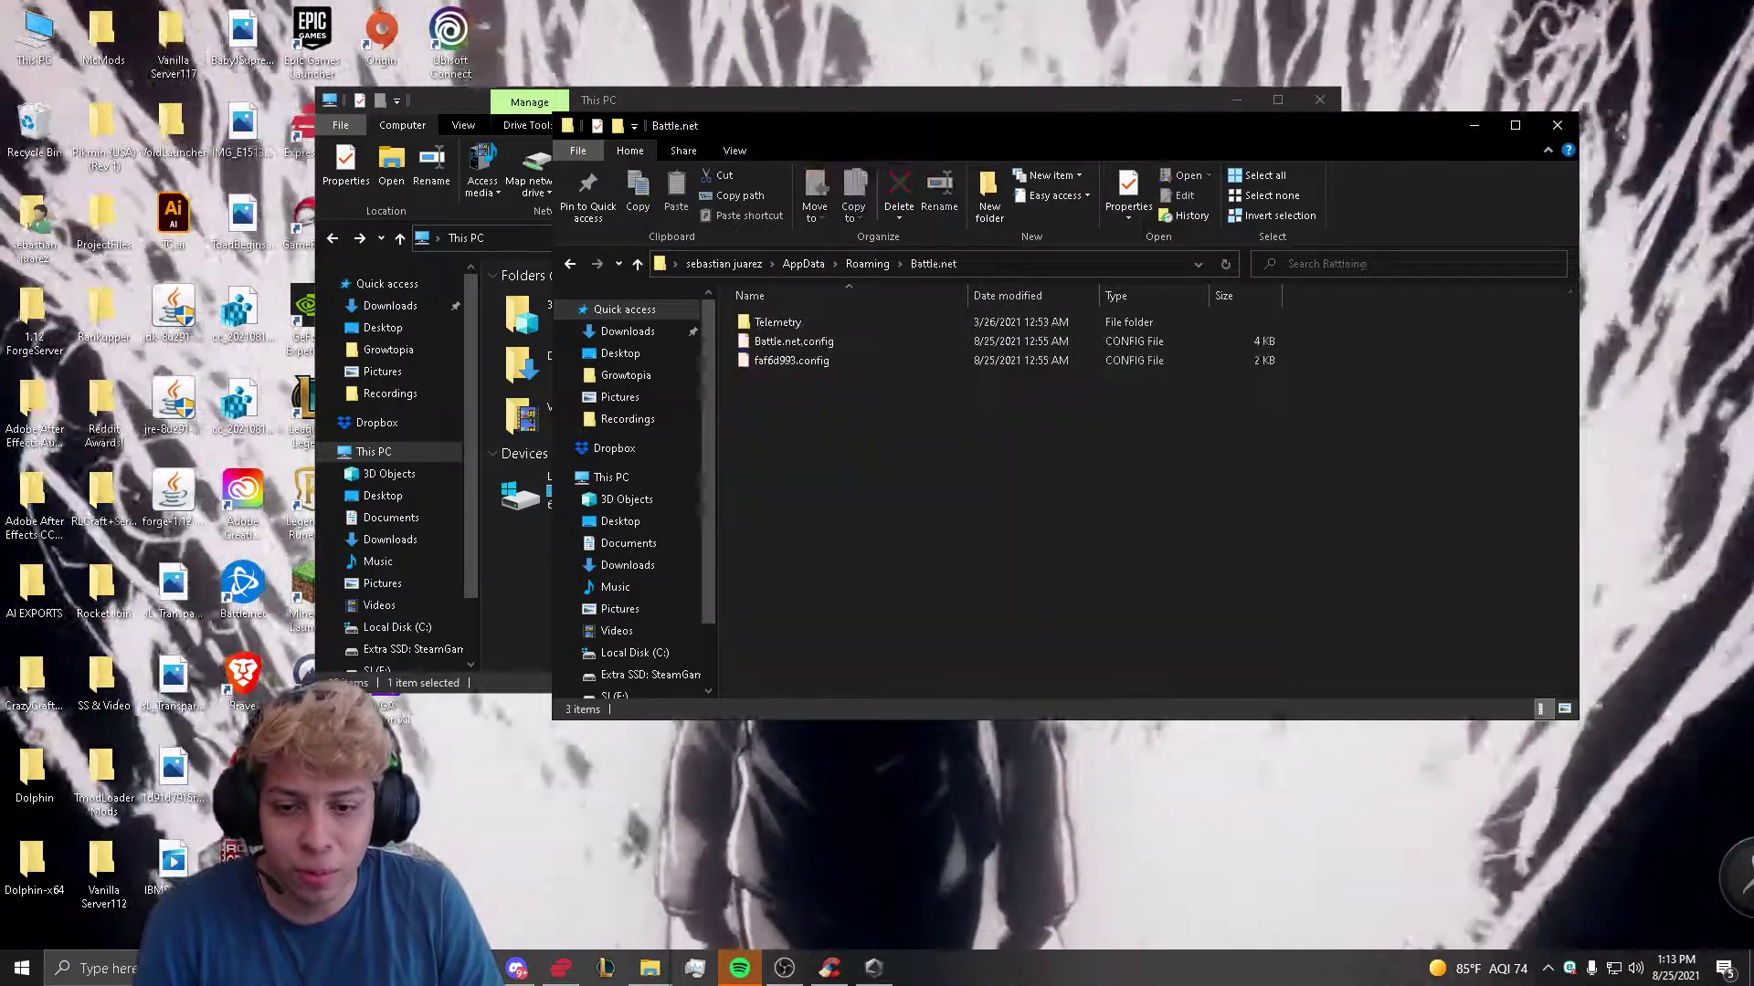
Go back up from the Battle.net folder to AppData and close that File Explorer window.
key(BackSpace)
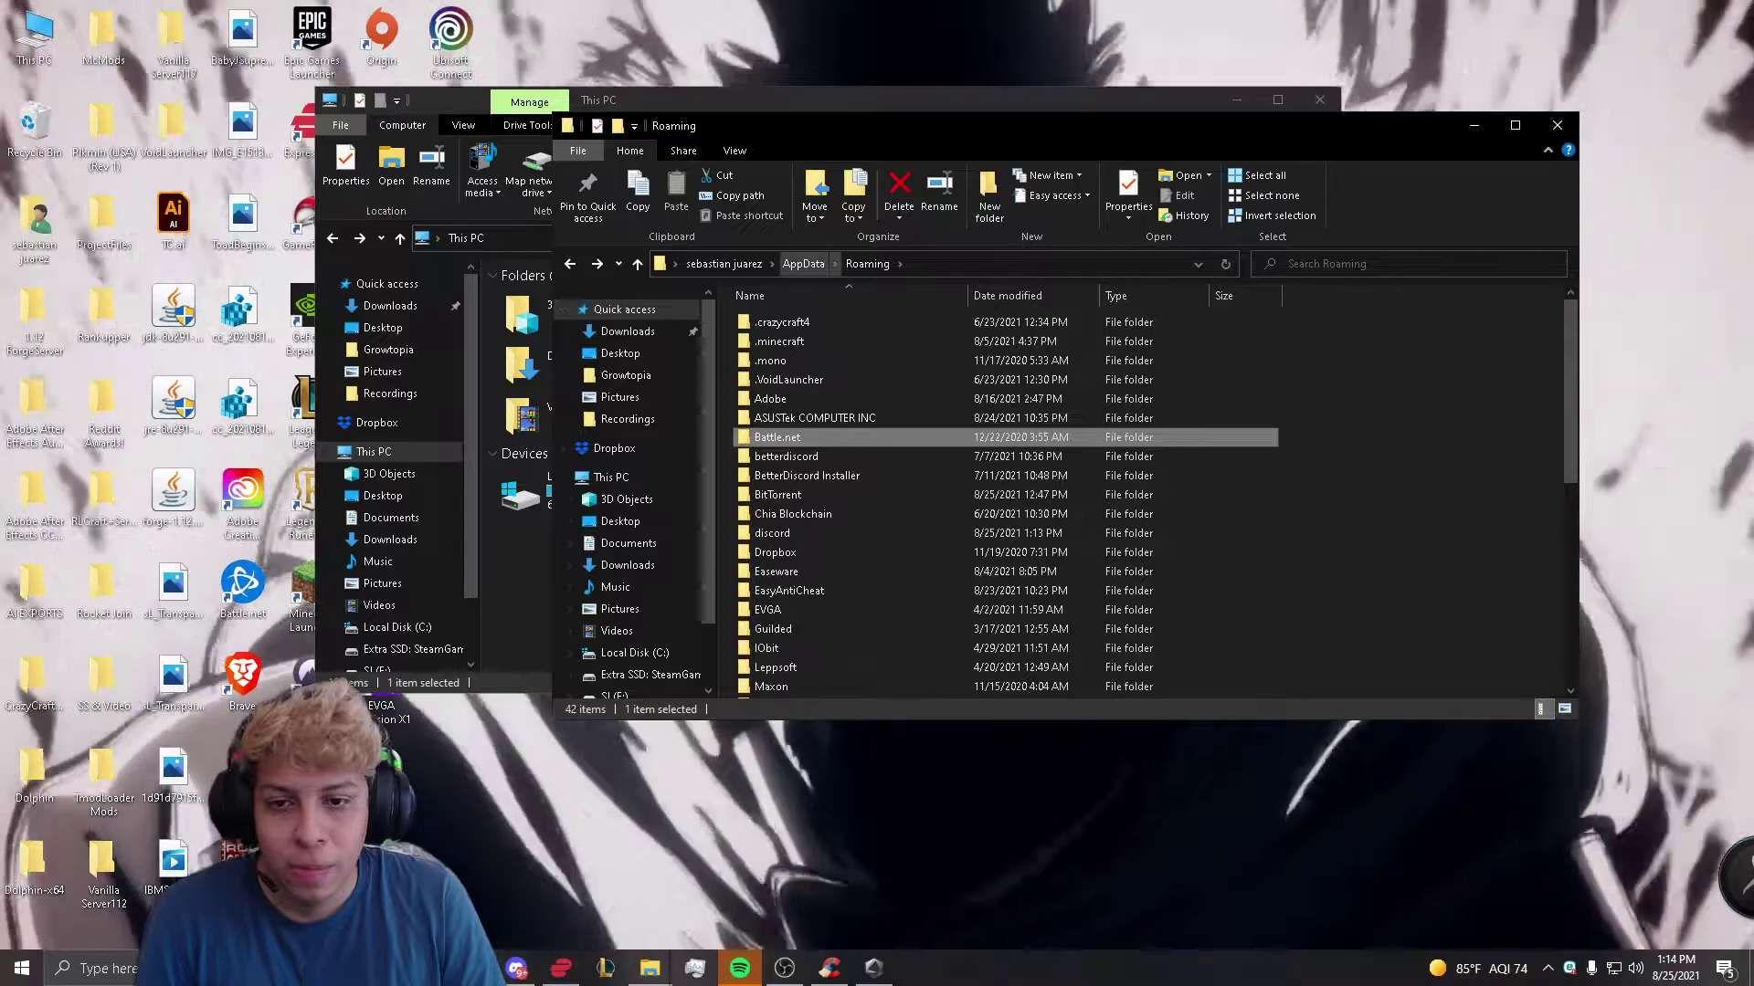
click(803, 264)
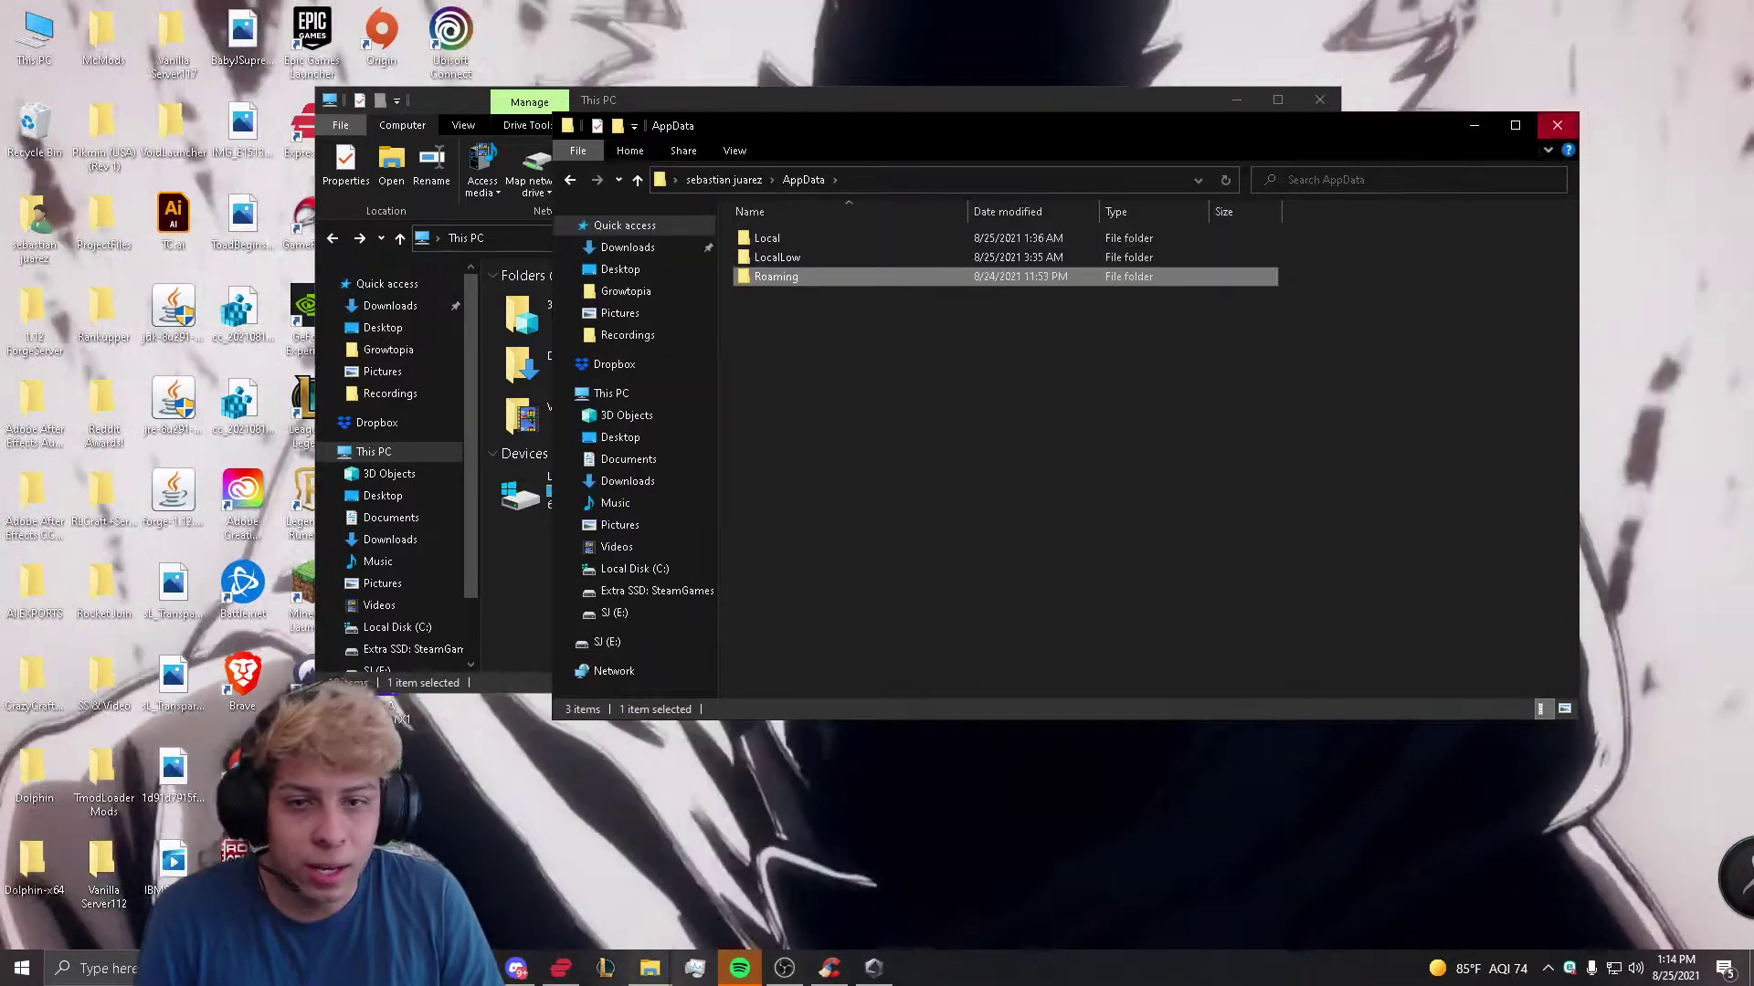
click(1557, 125)
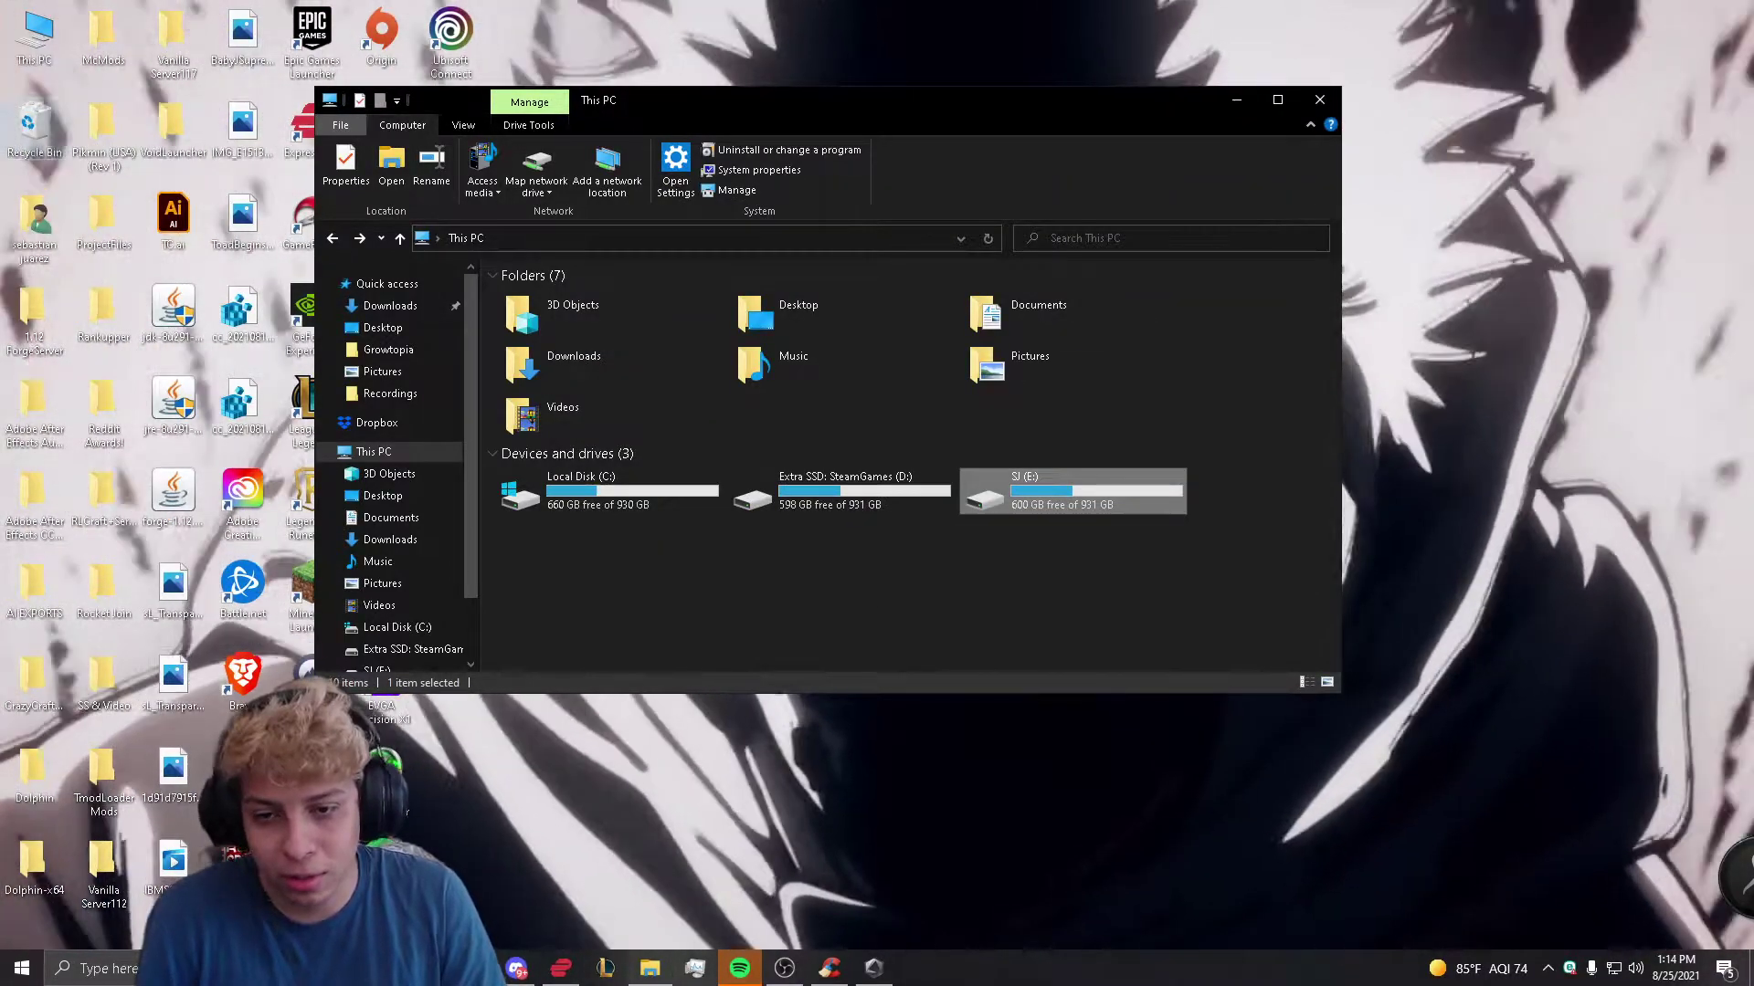
Look at the contents of the Extra SSD: SteamGames (D:) drive and return to This PC.
drag(913, 99, 1087, 87)
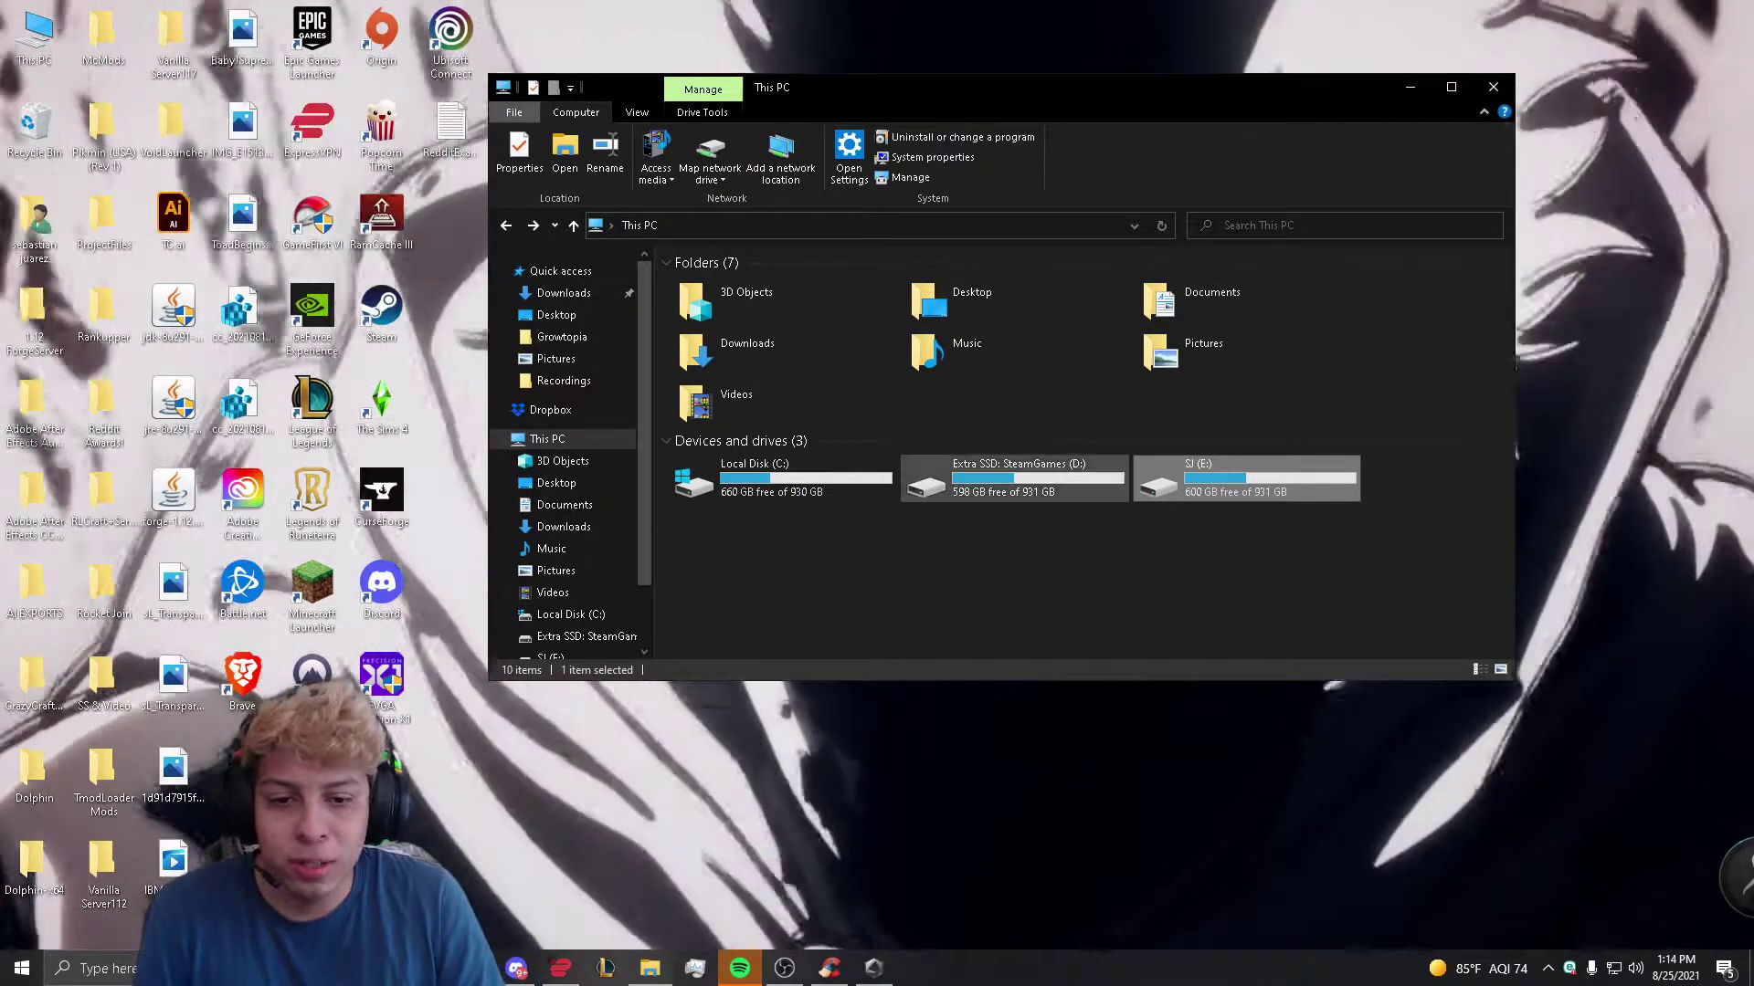
double_click(1014, 479)
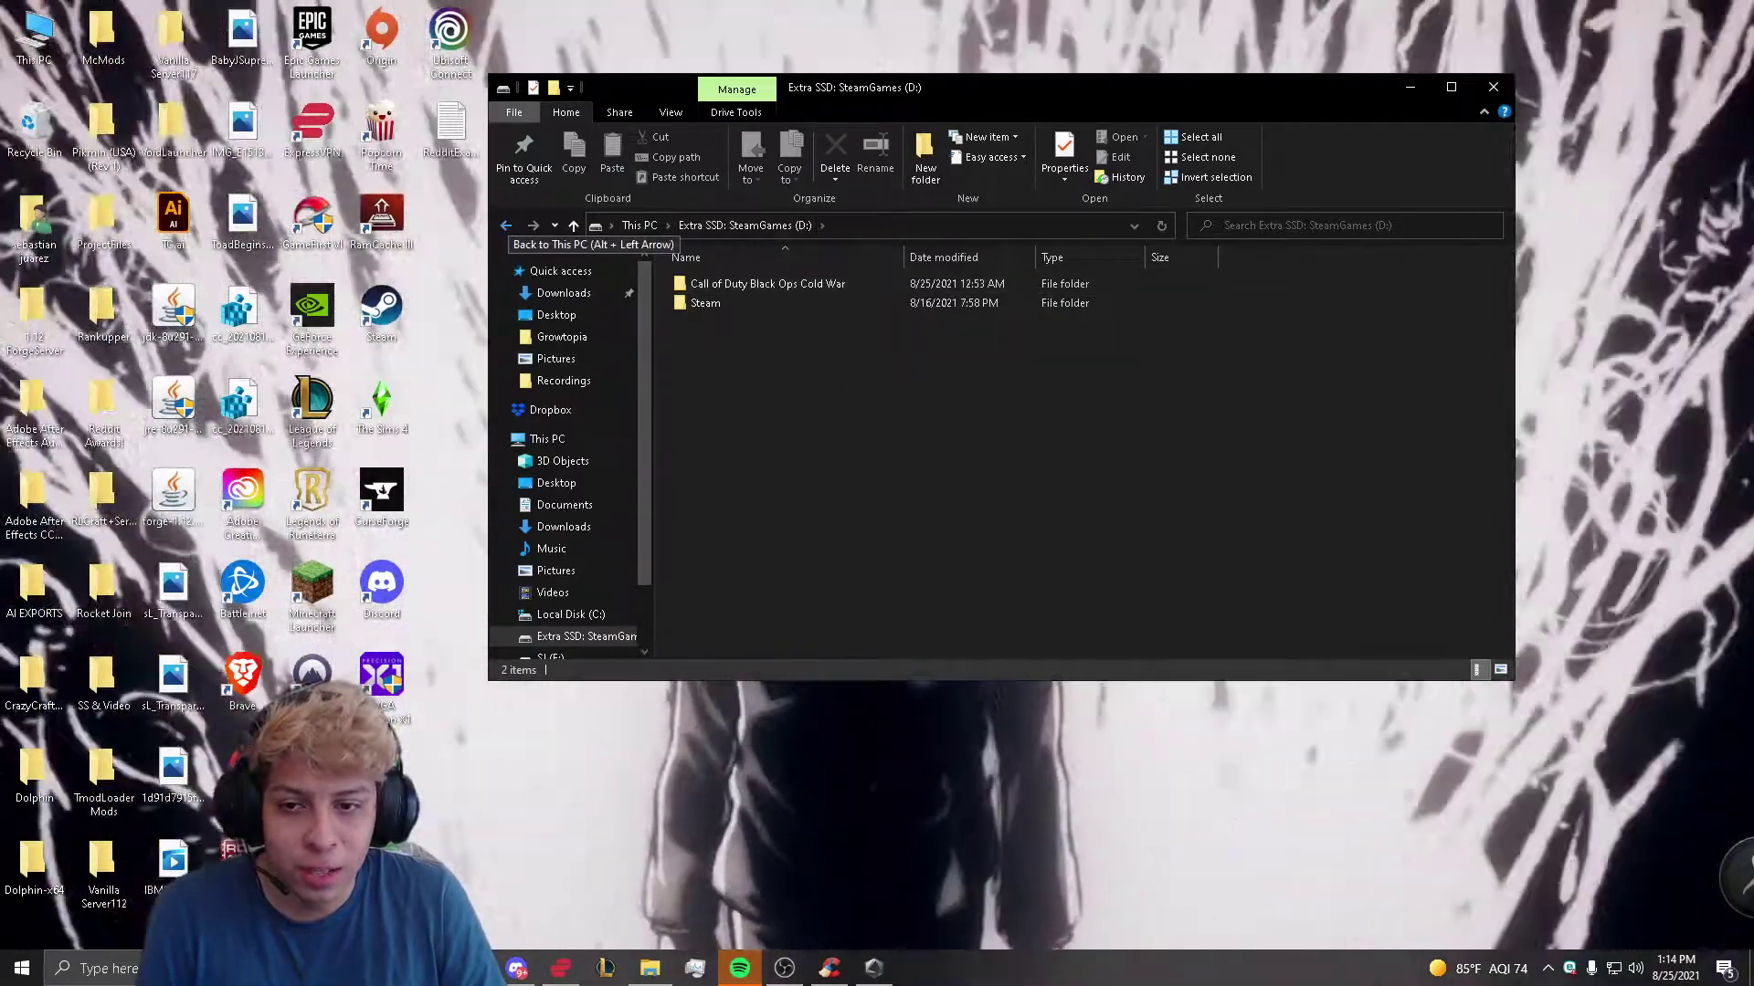
click(506, 225)
Search Windows for "cold" to locate Call of Duty Black Ops Cold War, and dismiss the search.
click(101, 968)
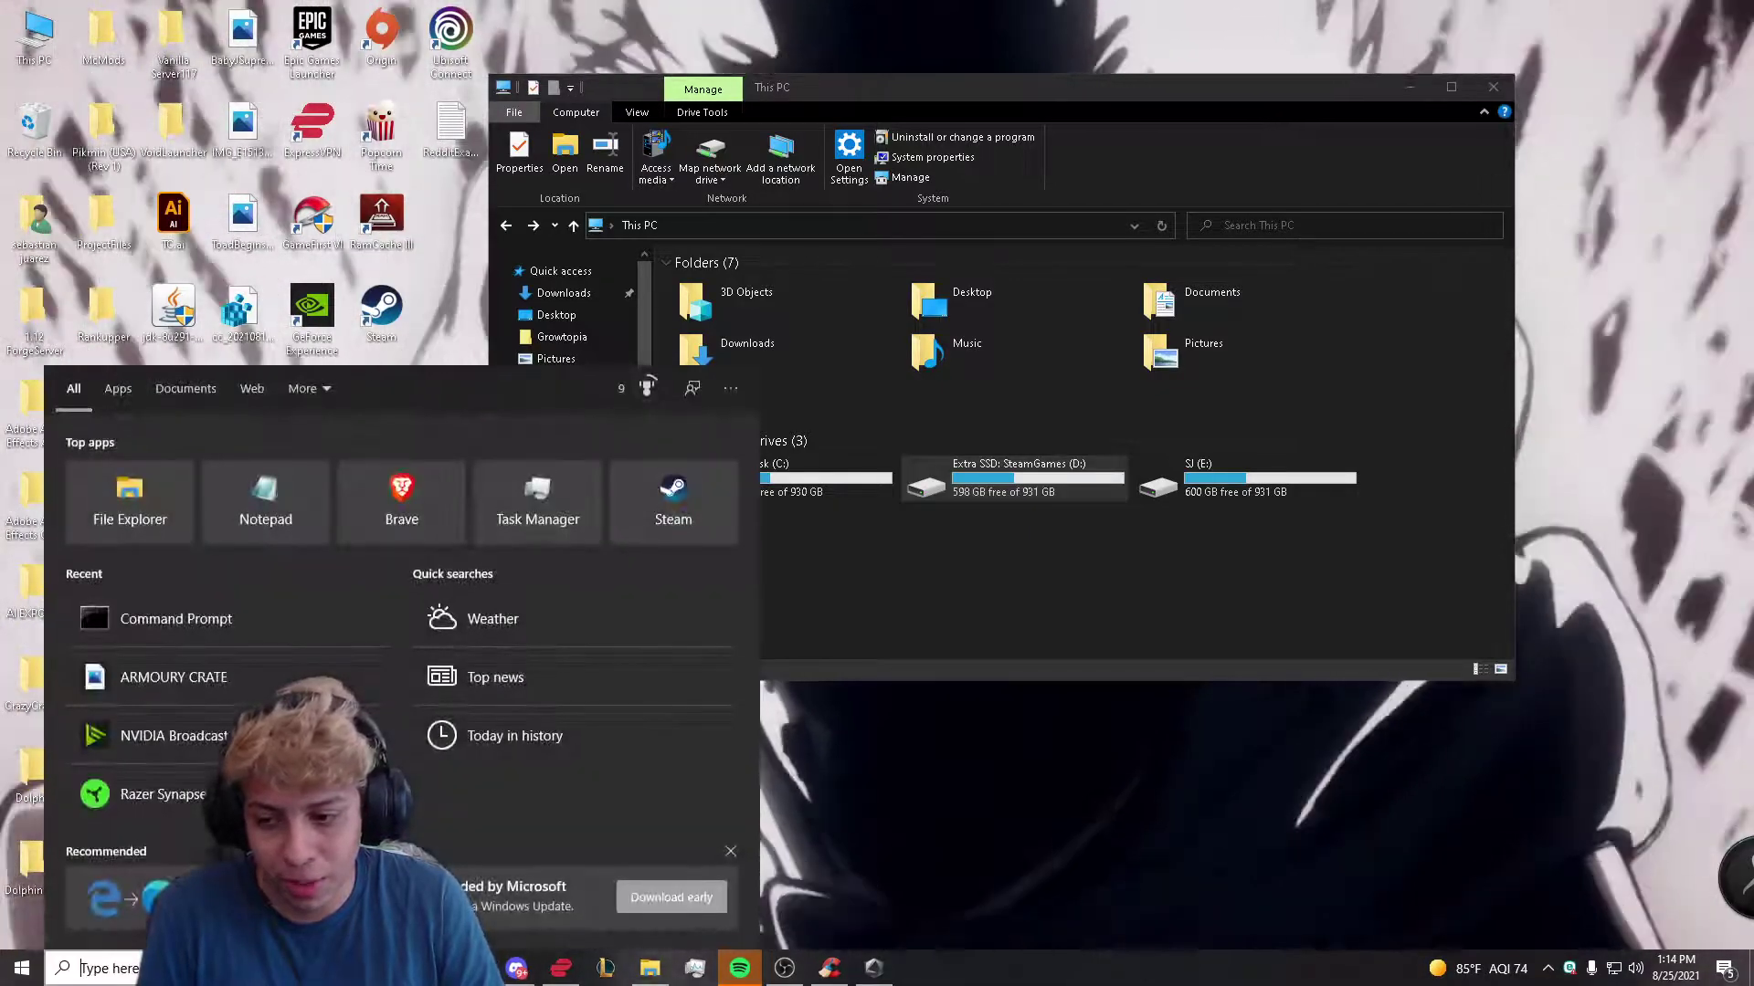
text(cold)
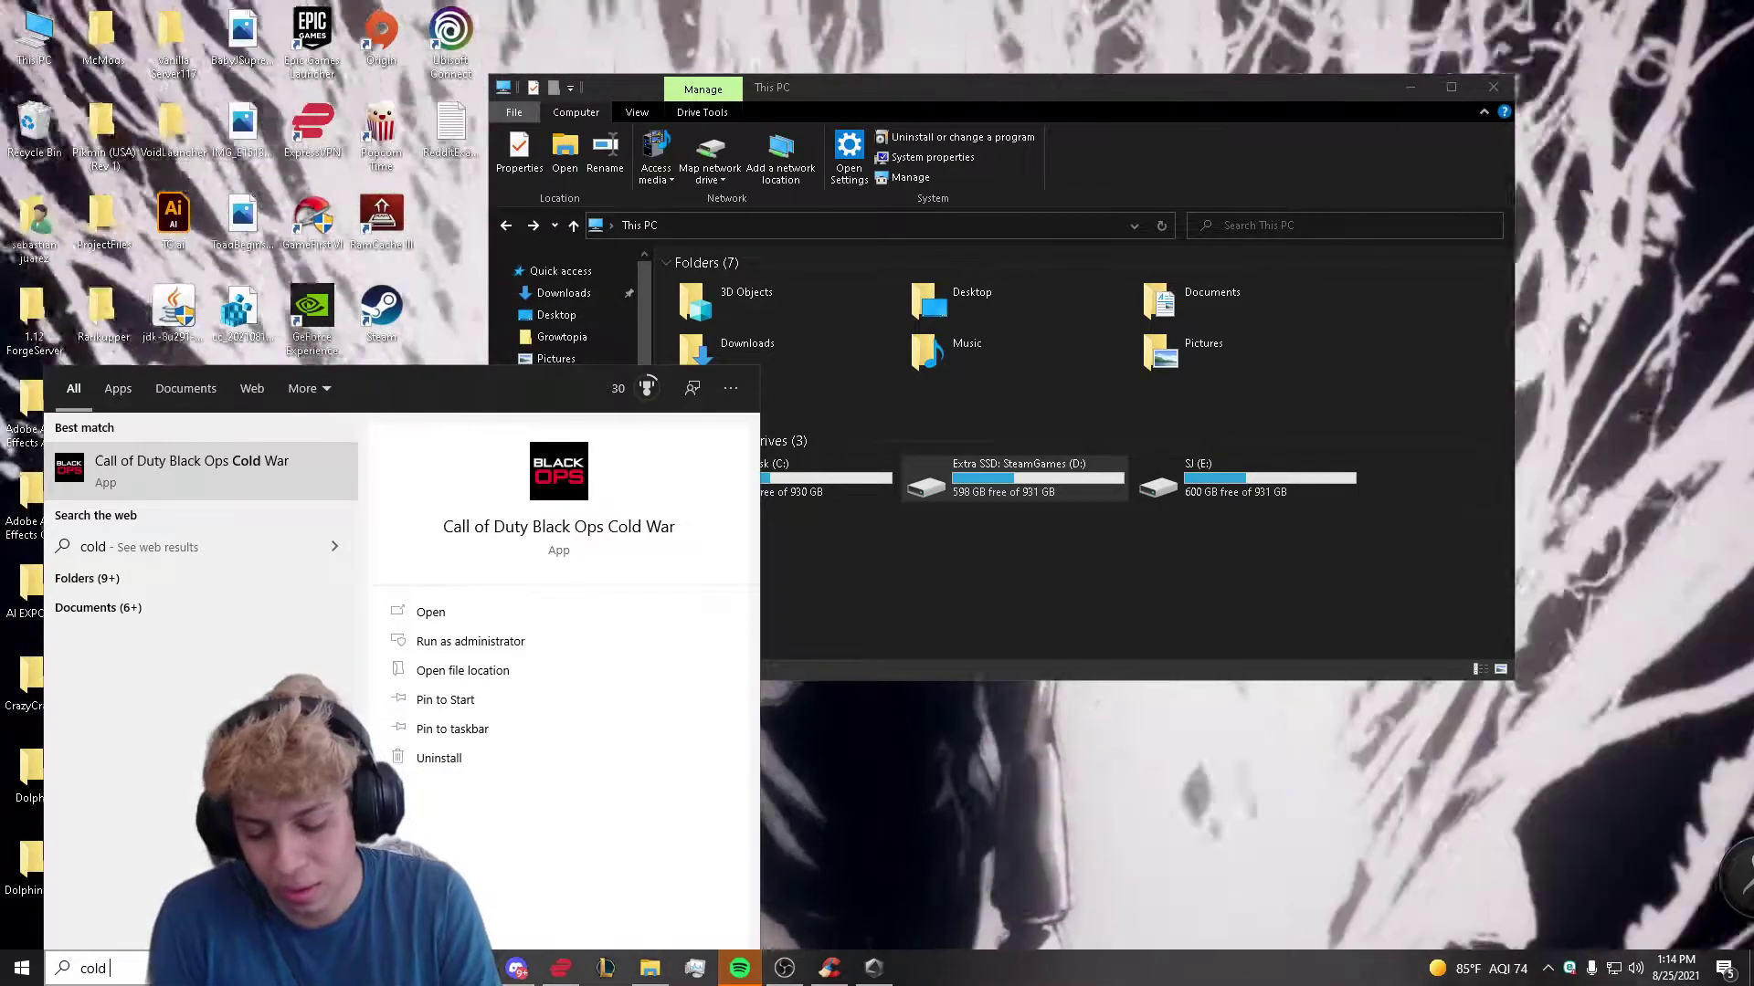
key(Escape)
key(super+Up)
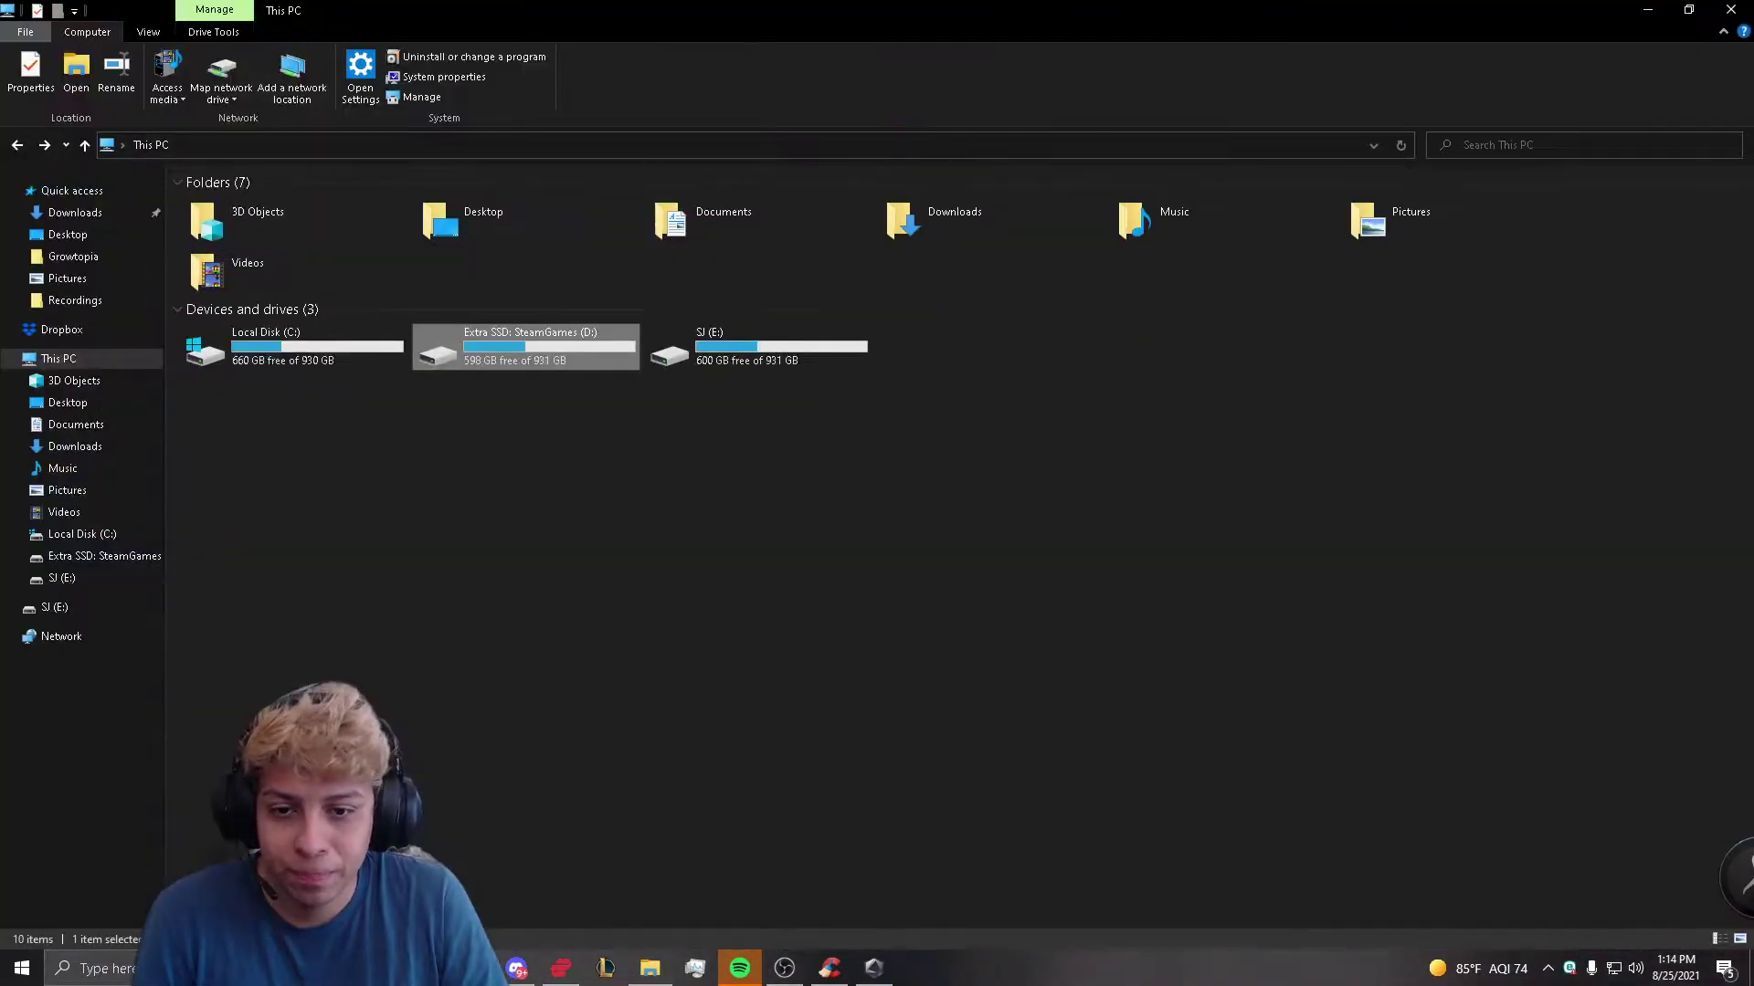
drag(1034, 34, 1200, 28)
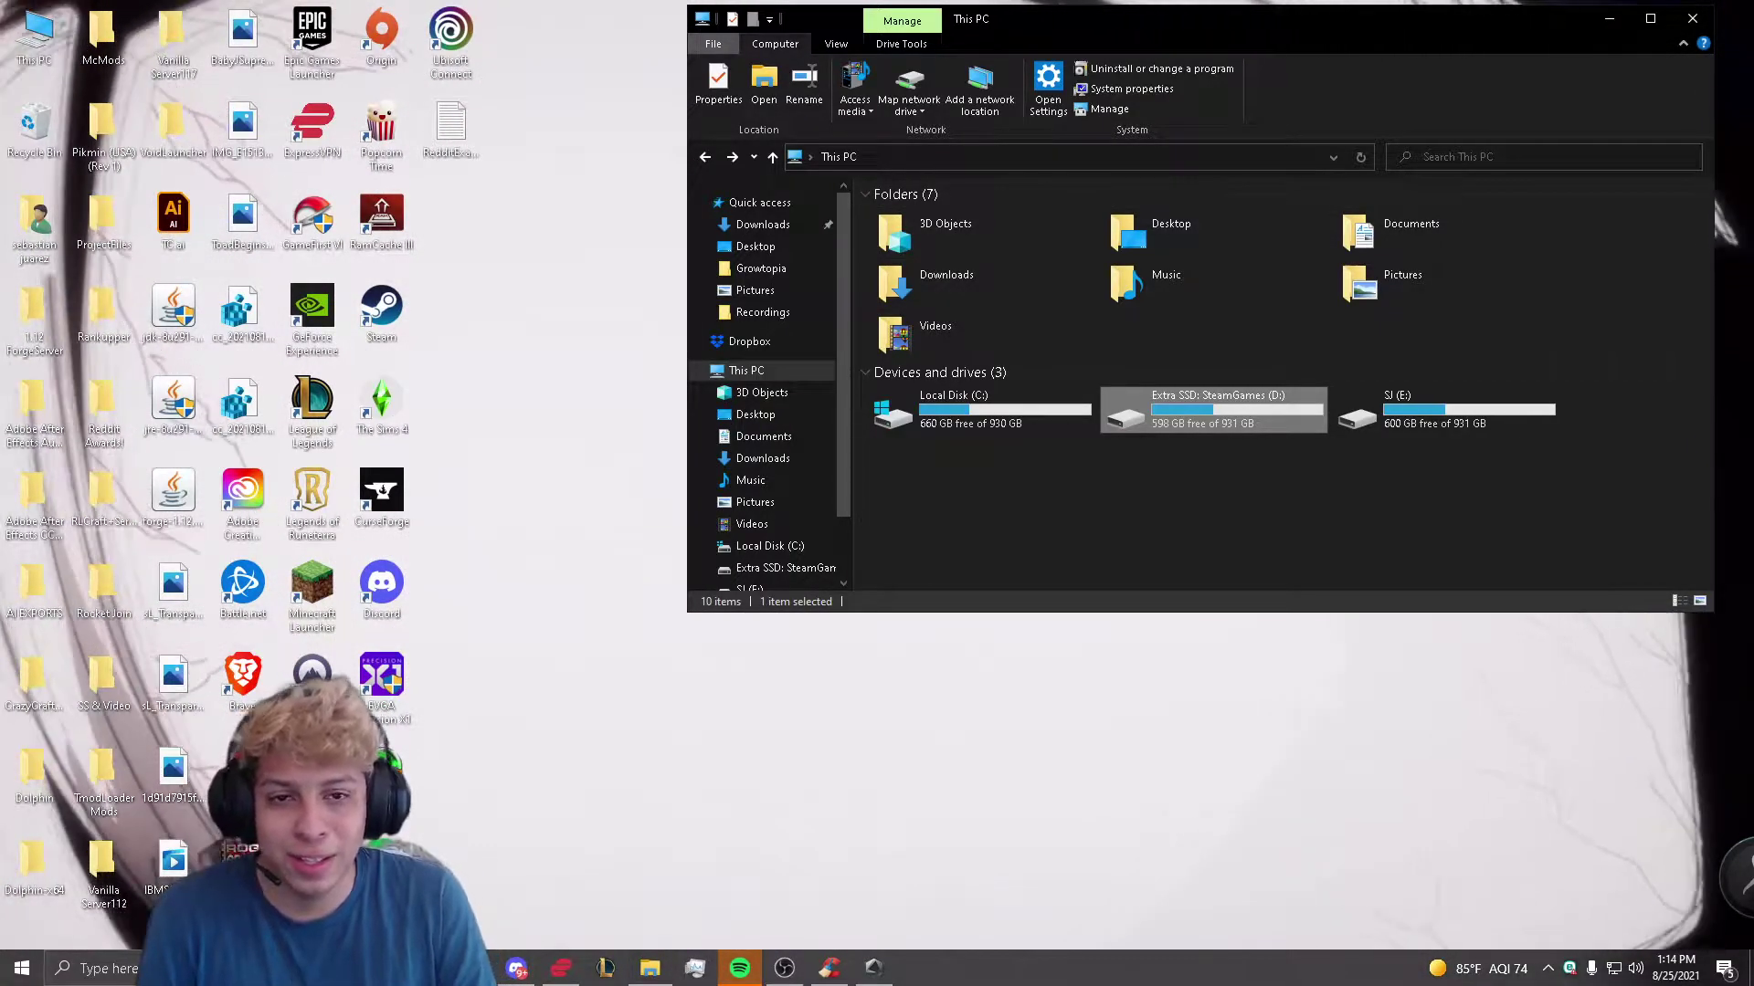
drag(1035, 30, 841, 31)
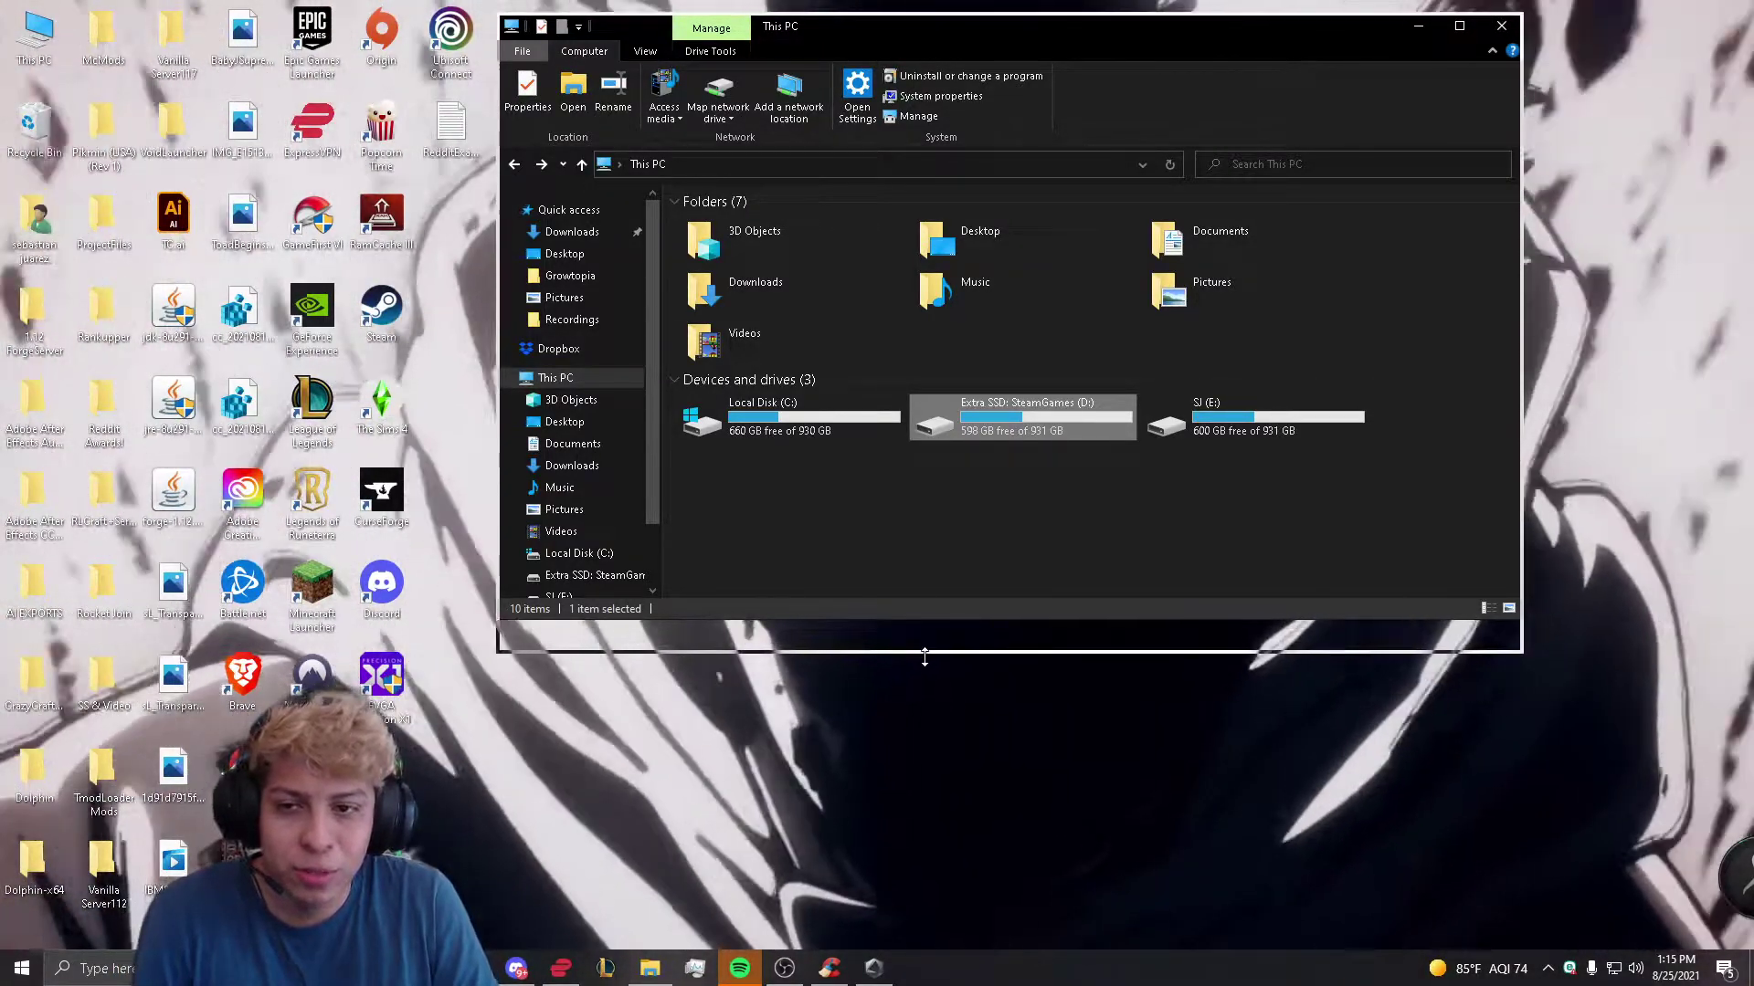
drag(925, 656, 931, 663)
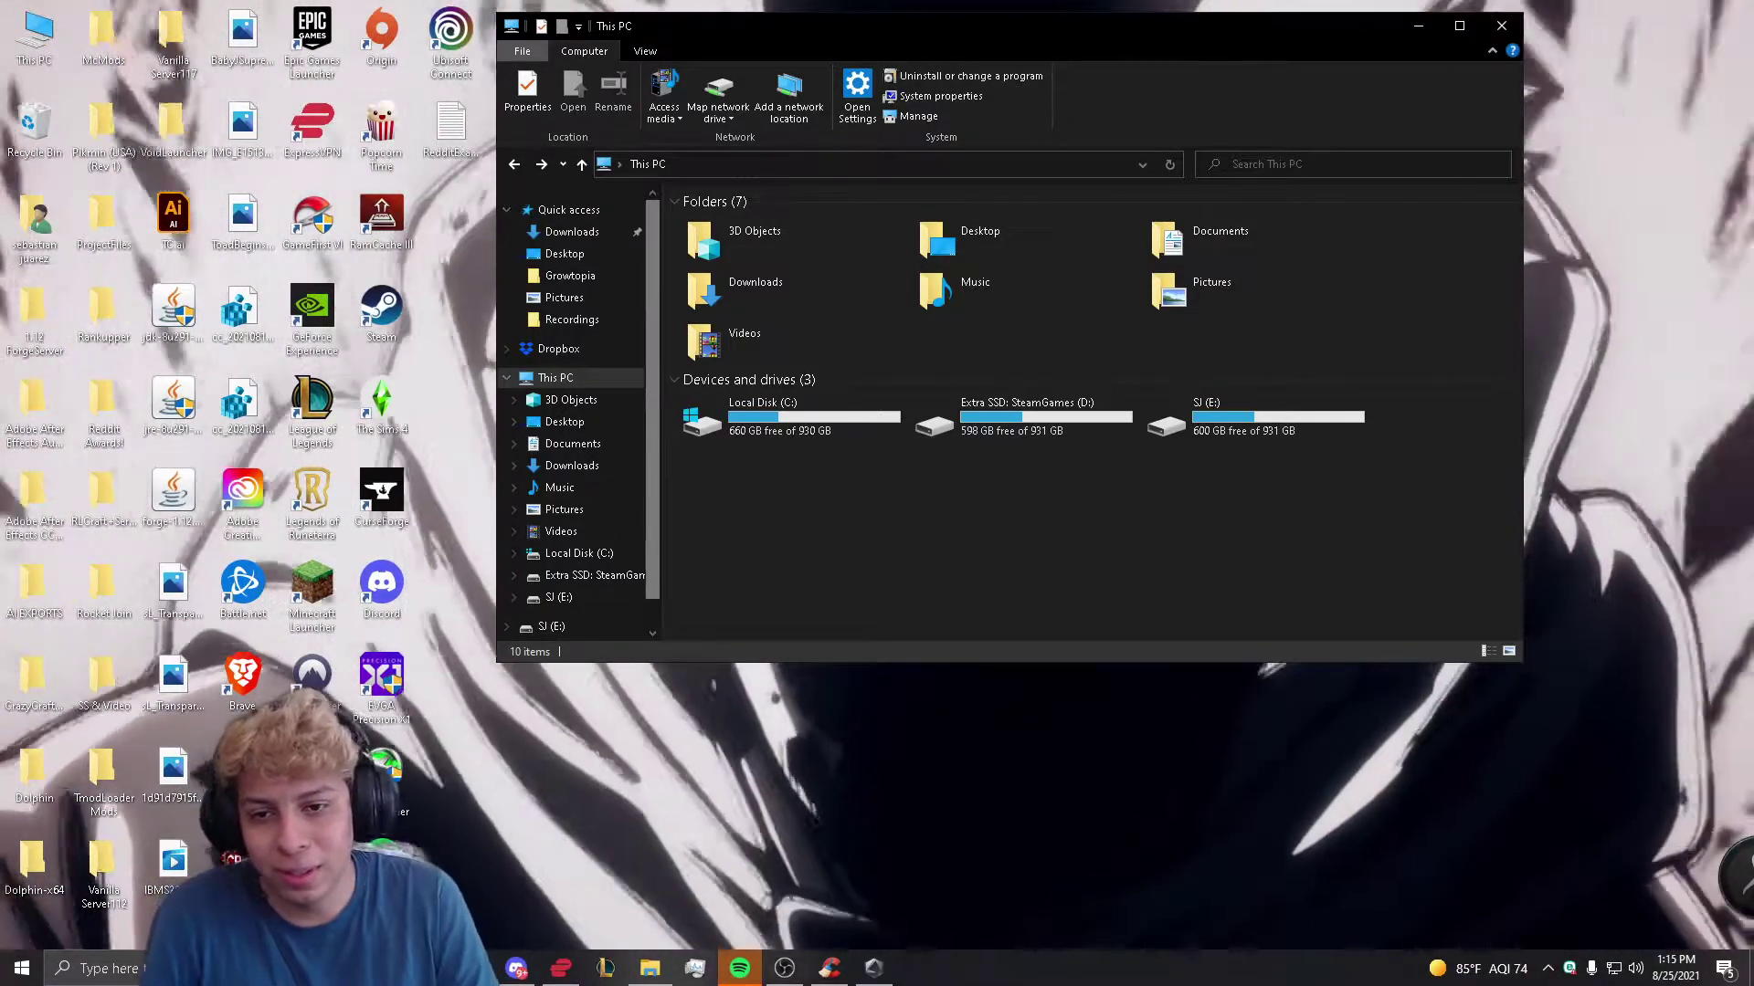
scroll(575, 411, down, 1)
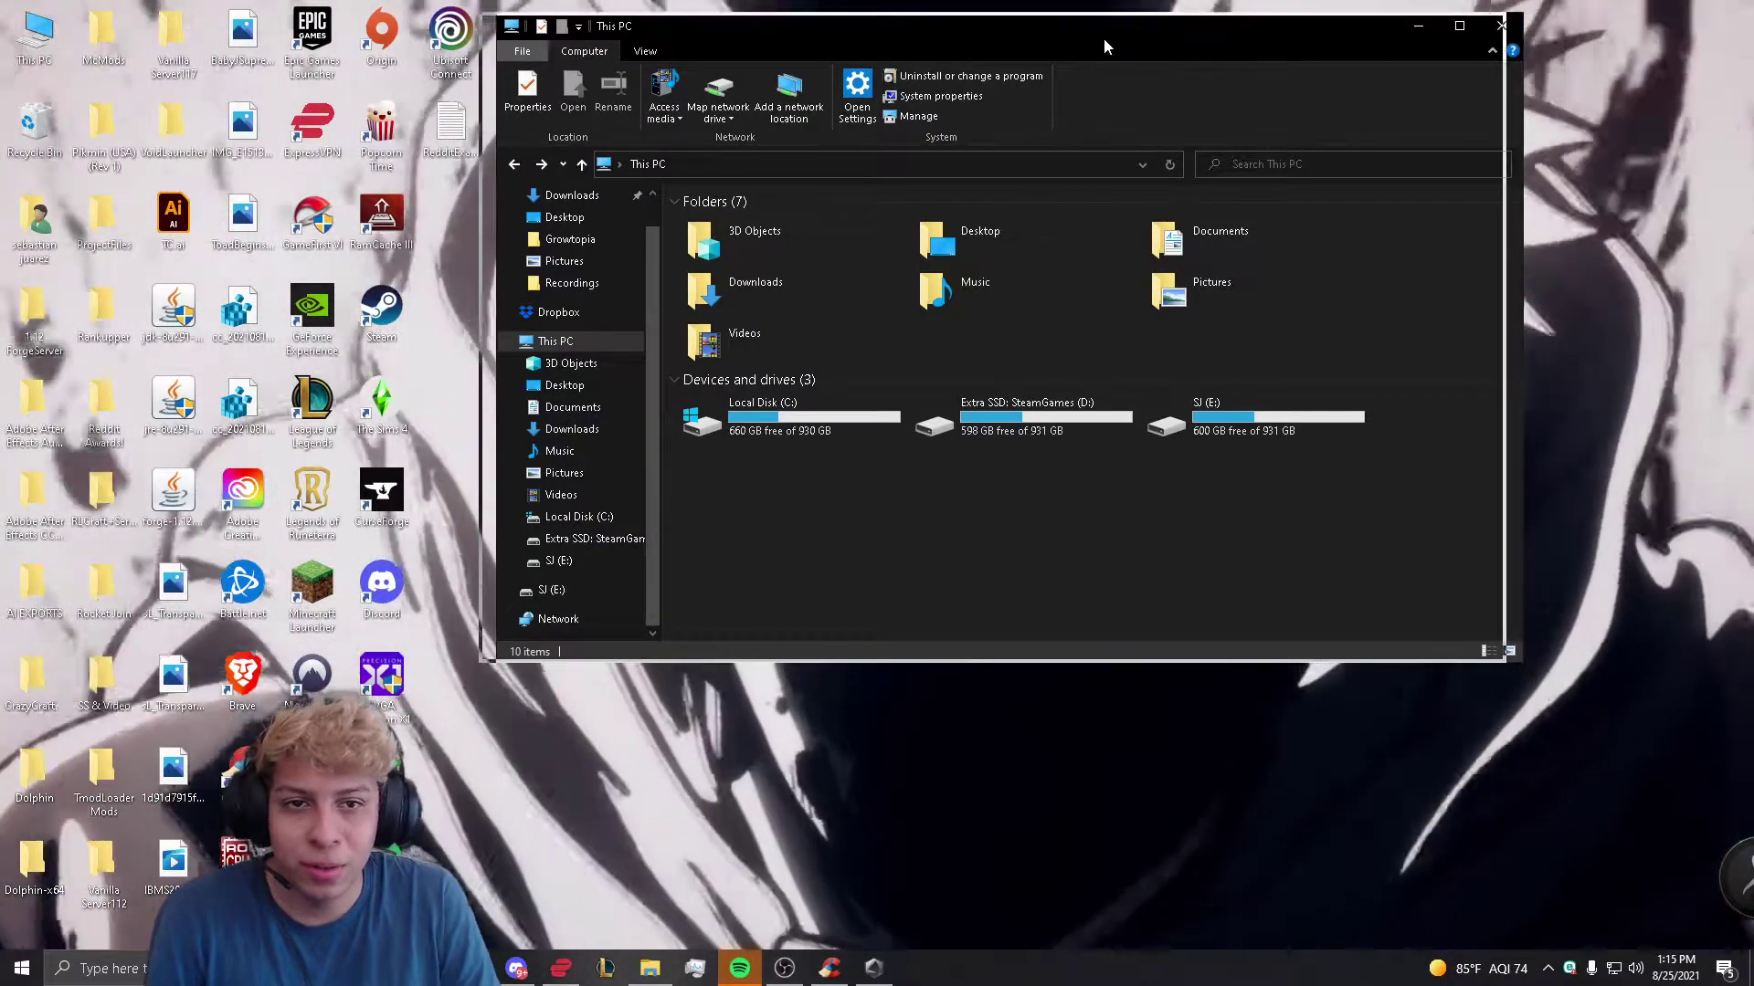
drag(1104, 38, 1118, 34)
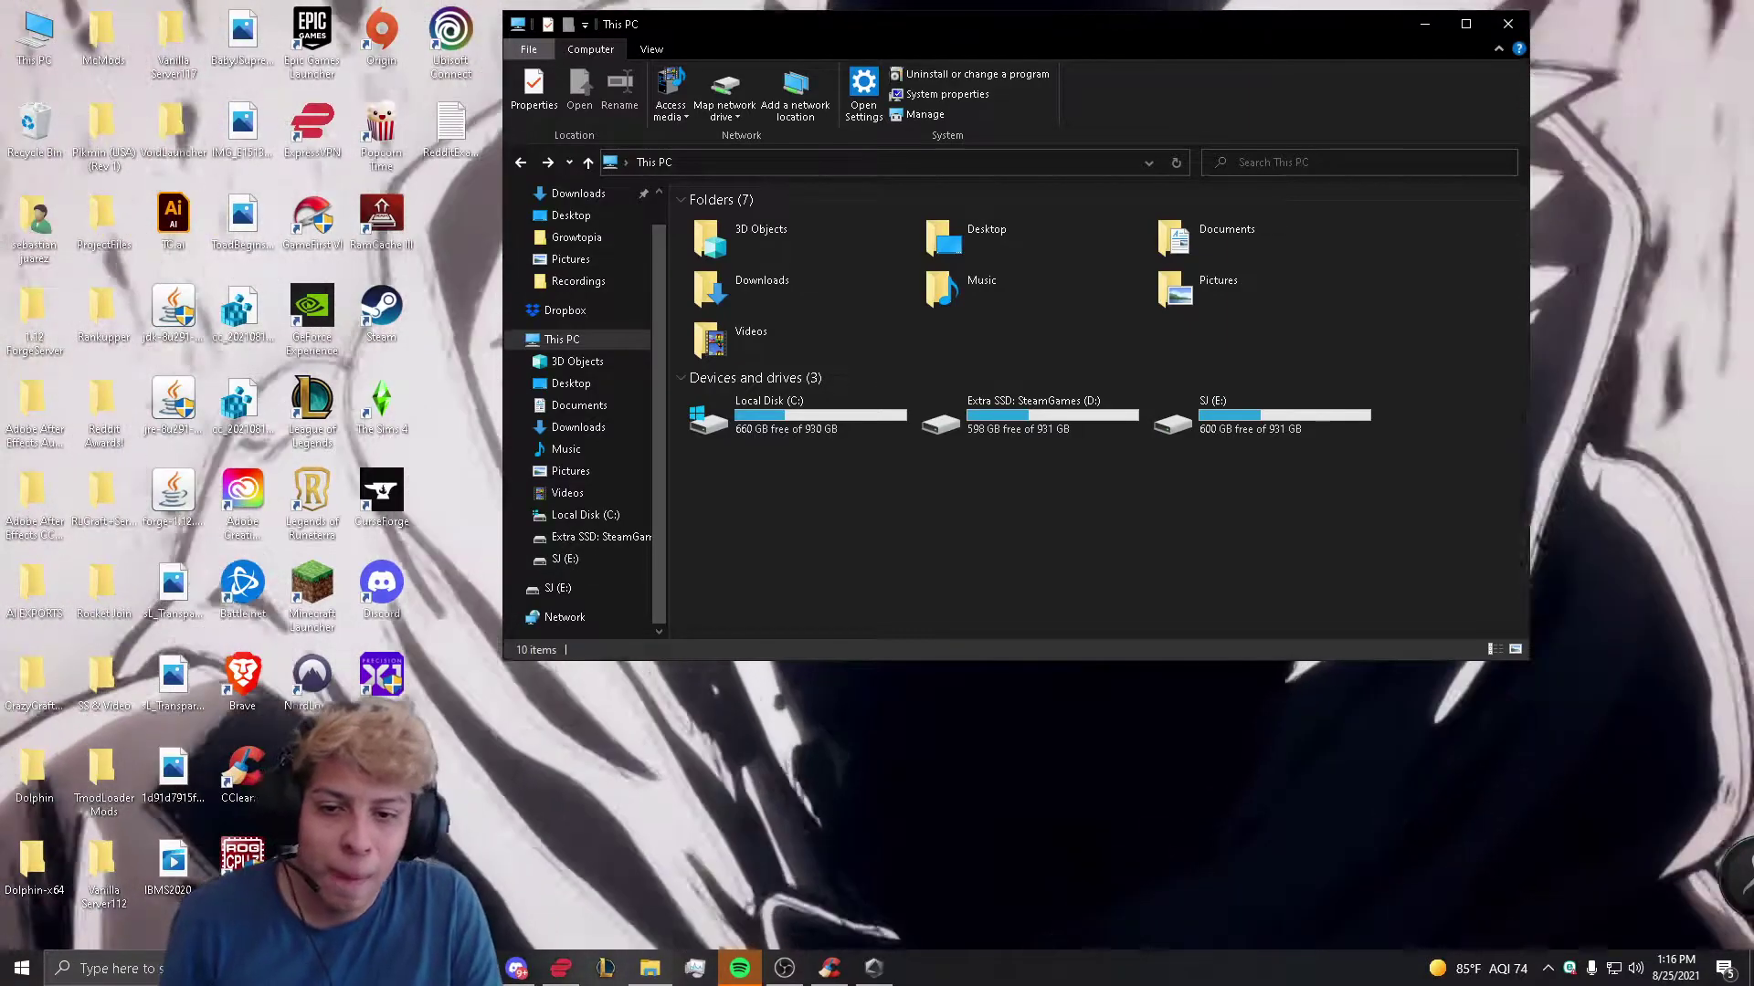
drag(1014, 23, 991, 23)
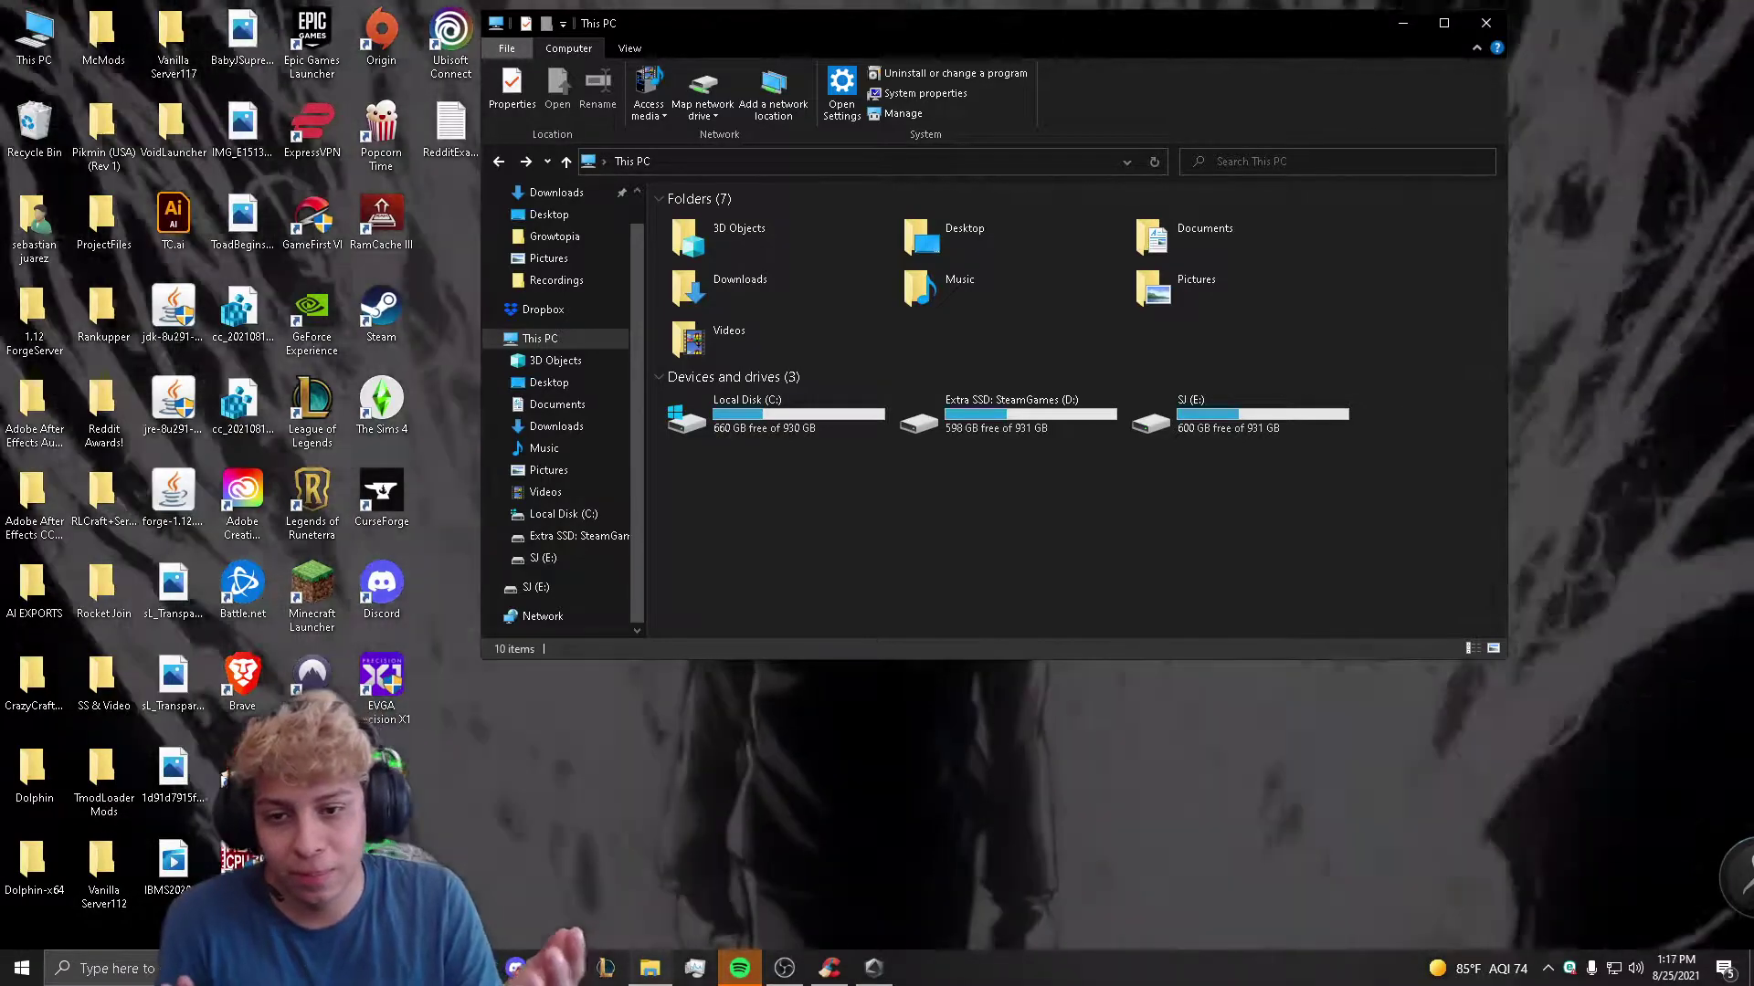
Search Windows for "driver" to find the Driver Easy app, and return to the This PC window.
key(super)
text(di)
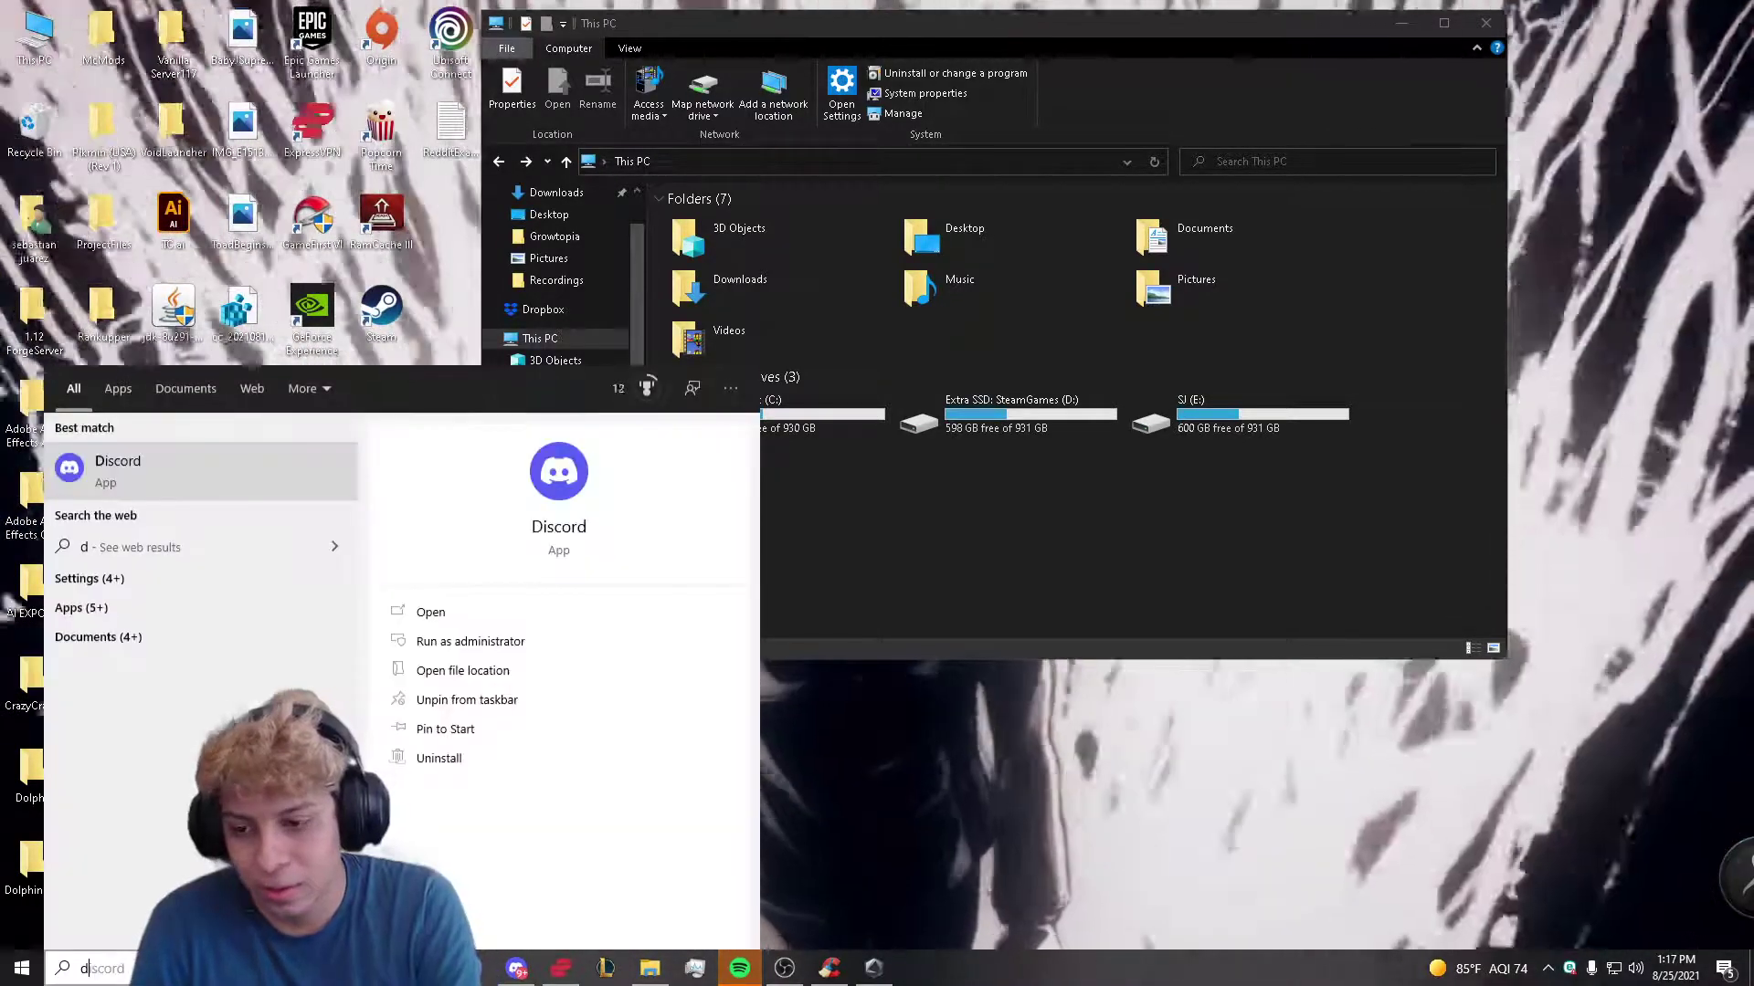
key(BackSpace)
key(BackSpace)
text(driver)
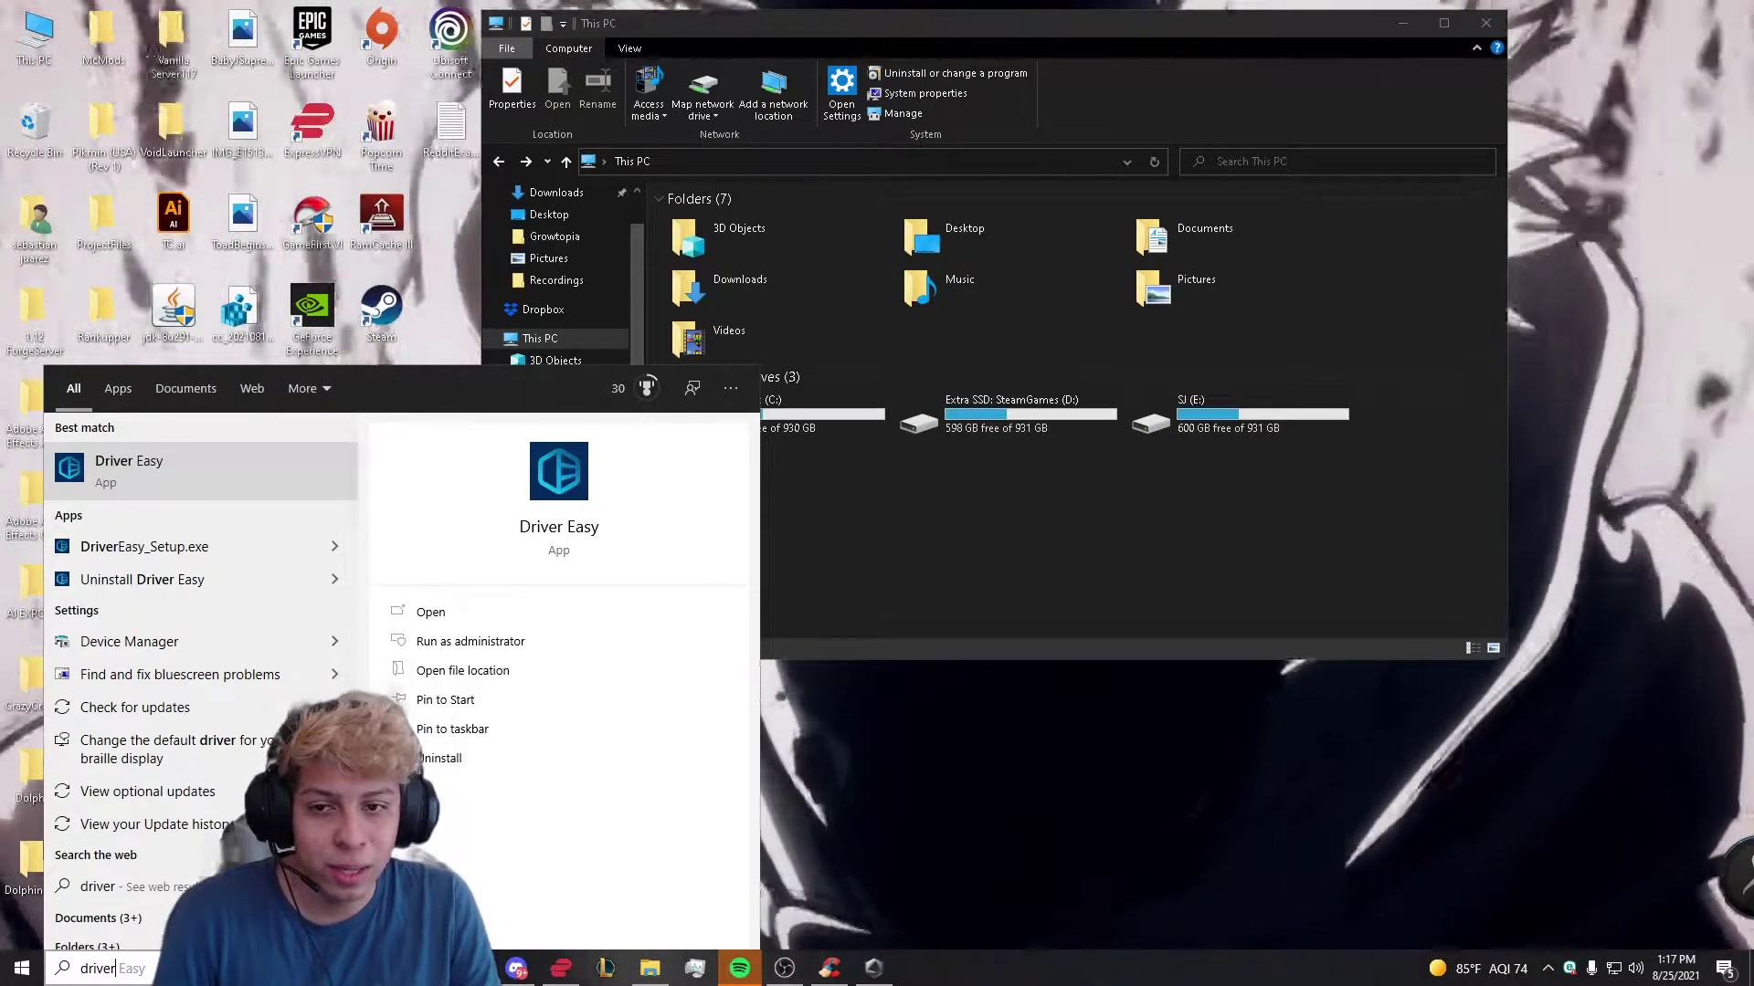
drag(728, 27, 752, 33)
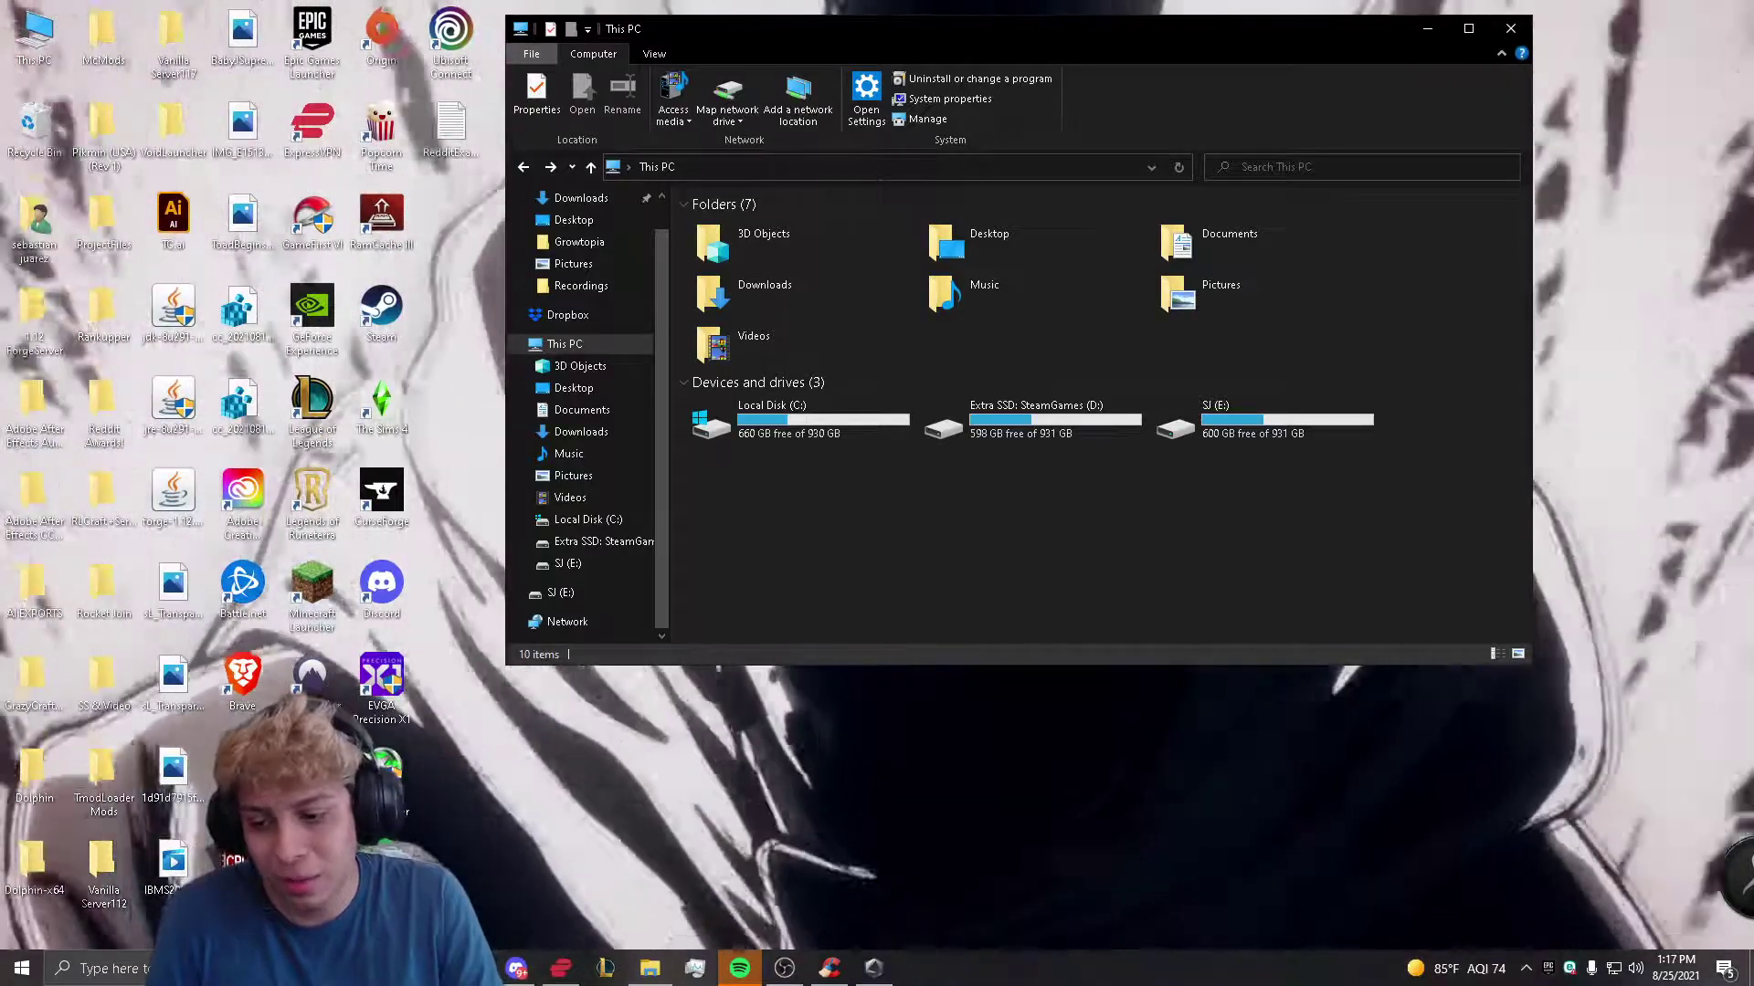
Launch CCleaner, get past its welcome message, and decline the AVG Free Antivirus offer.
click(242, 777)
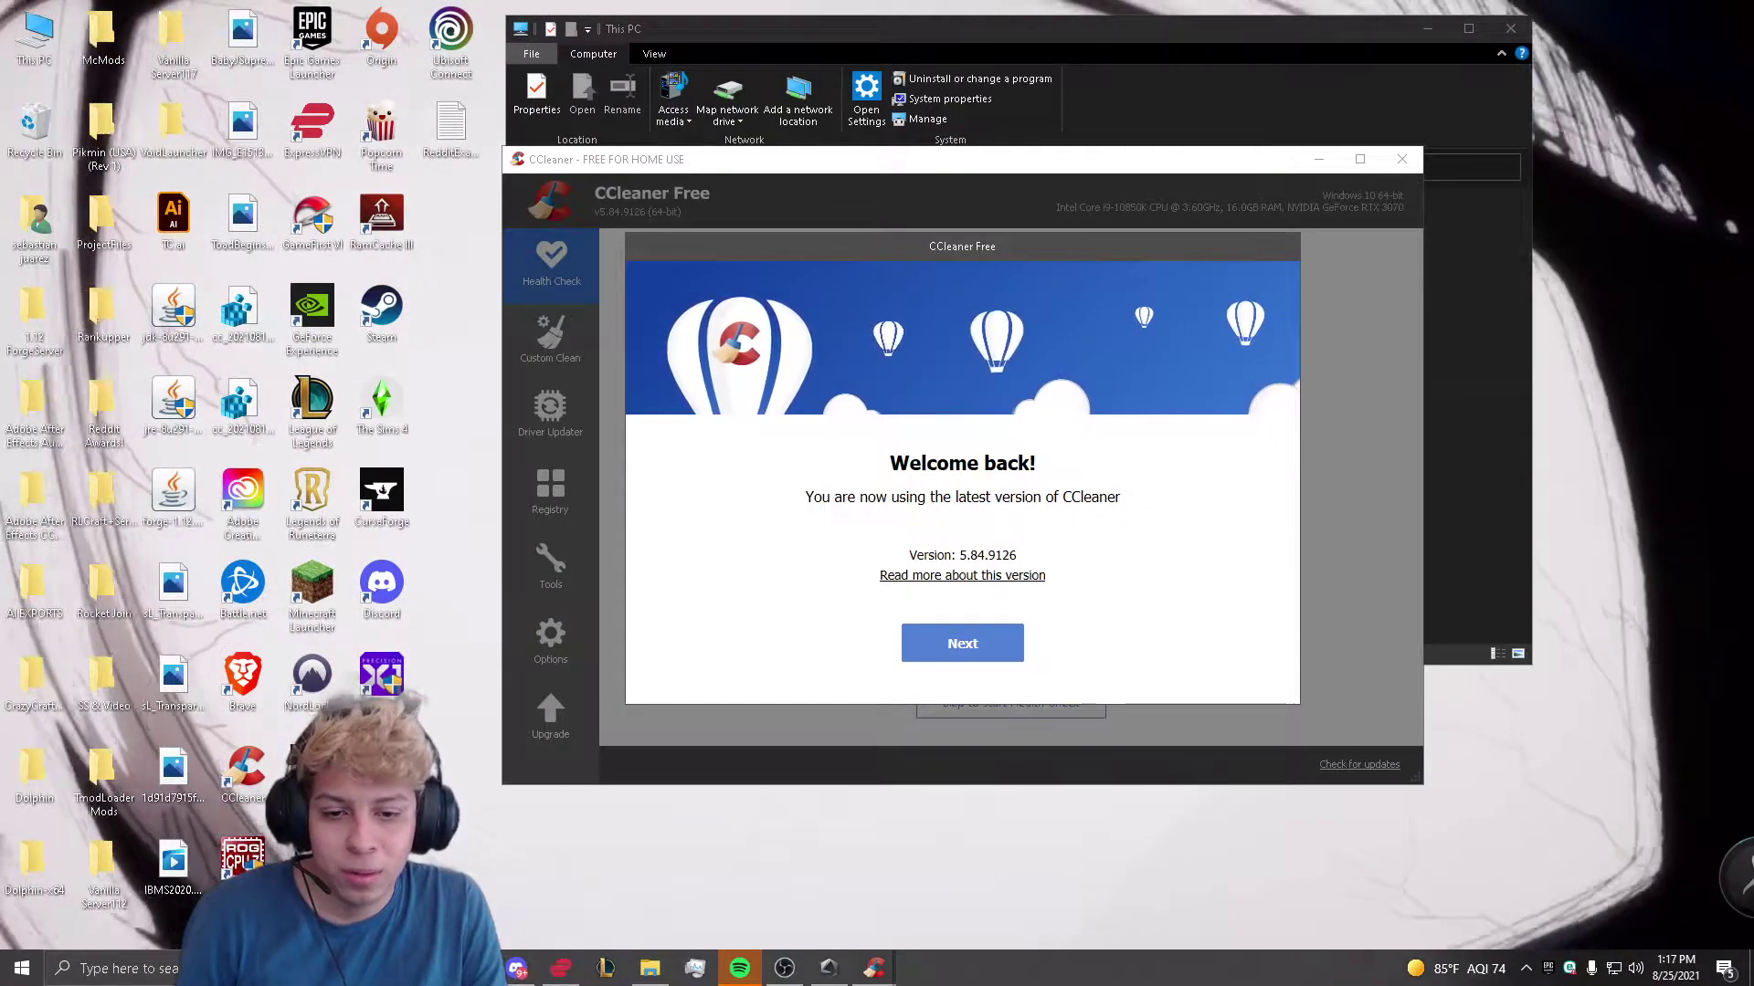
click(962, 643)
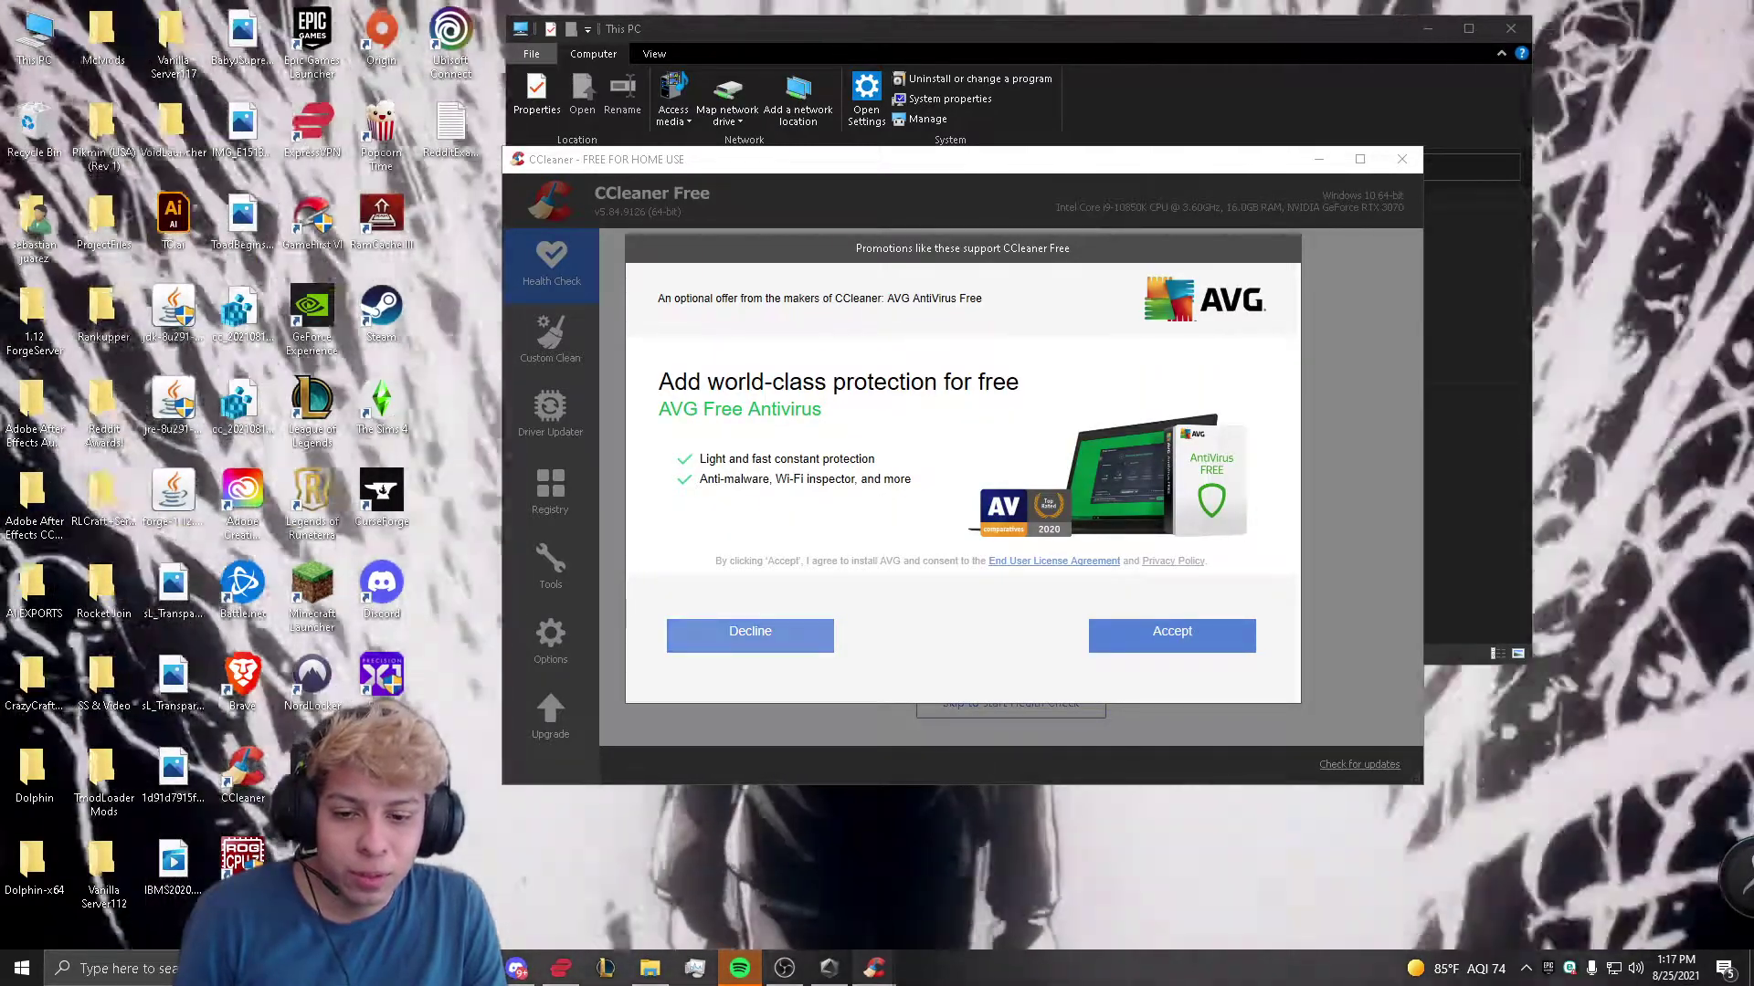
click(749, 635)
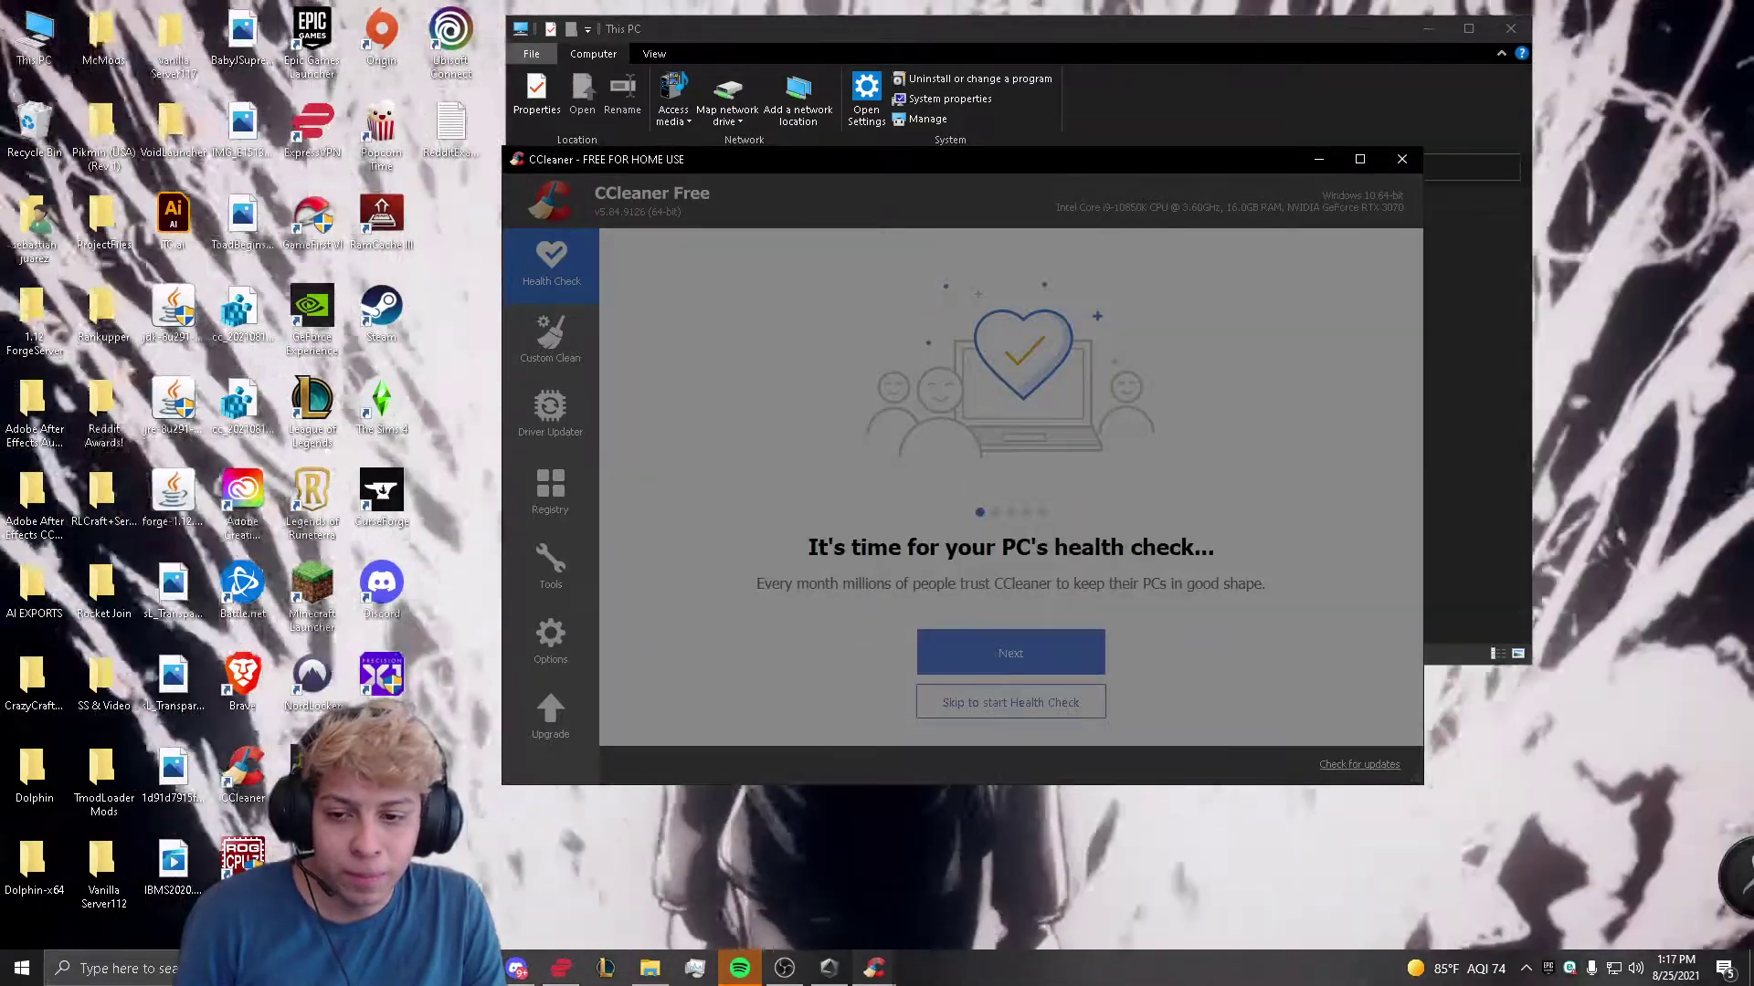
Scan the registry for issues with CCleaner and examine the list of problems through to its end.
click(550, 491)
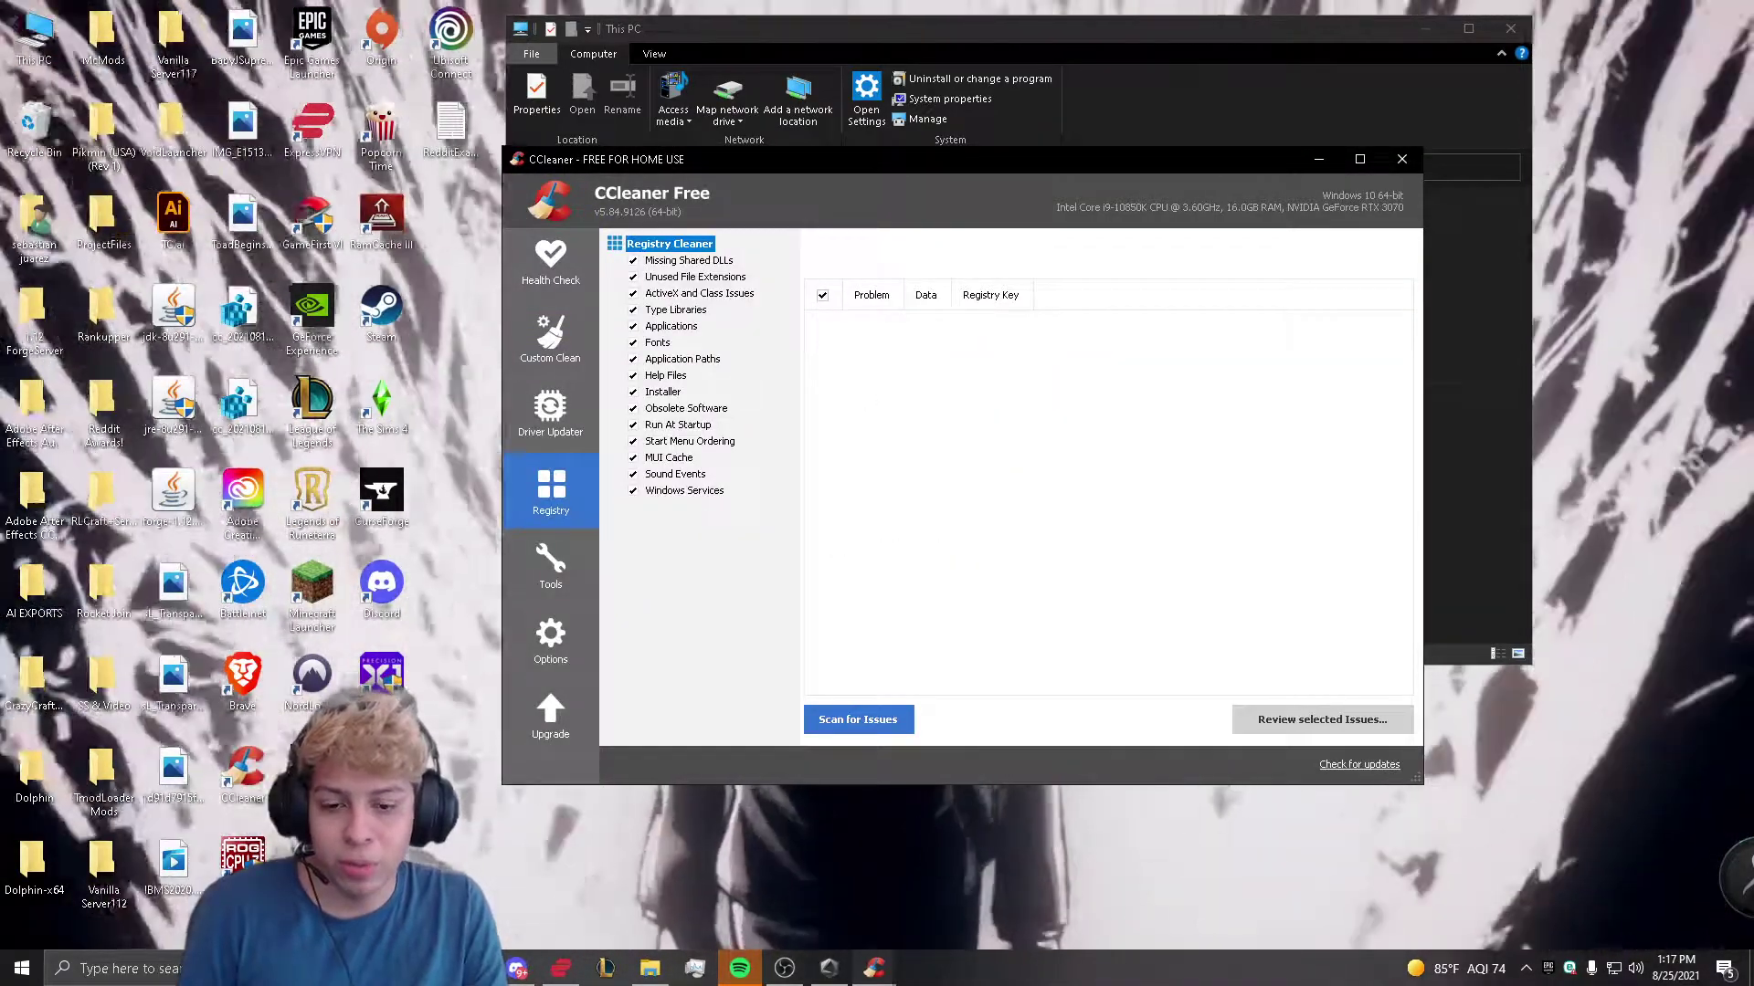
click(857, 719)
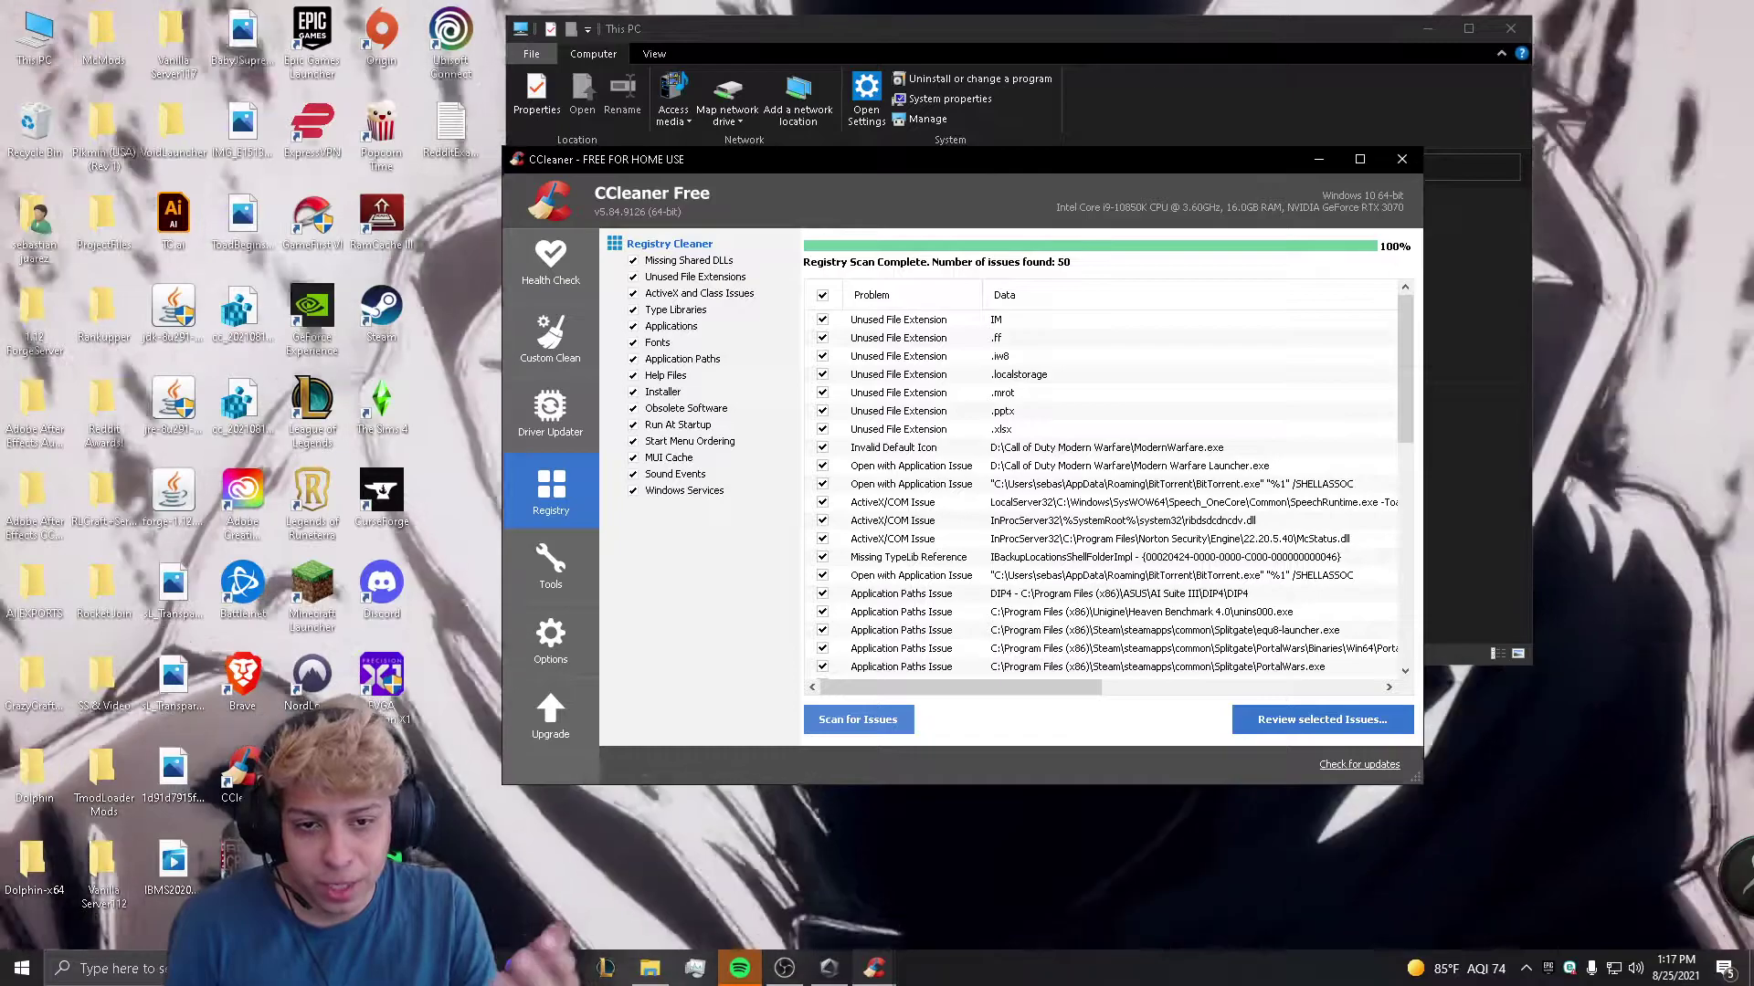
click(893, 448)
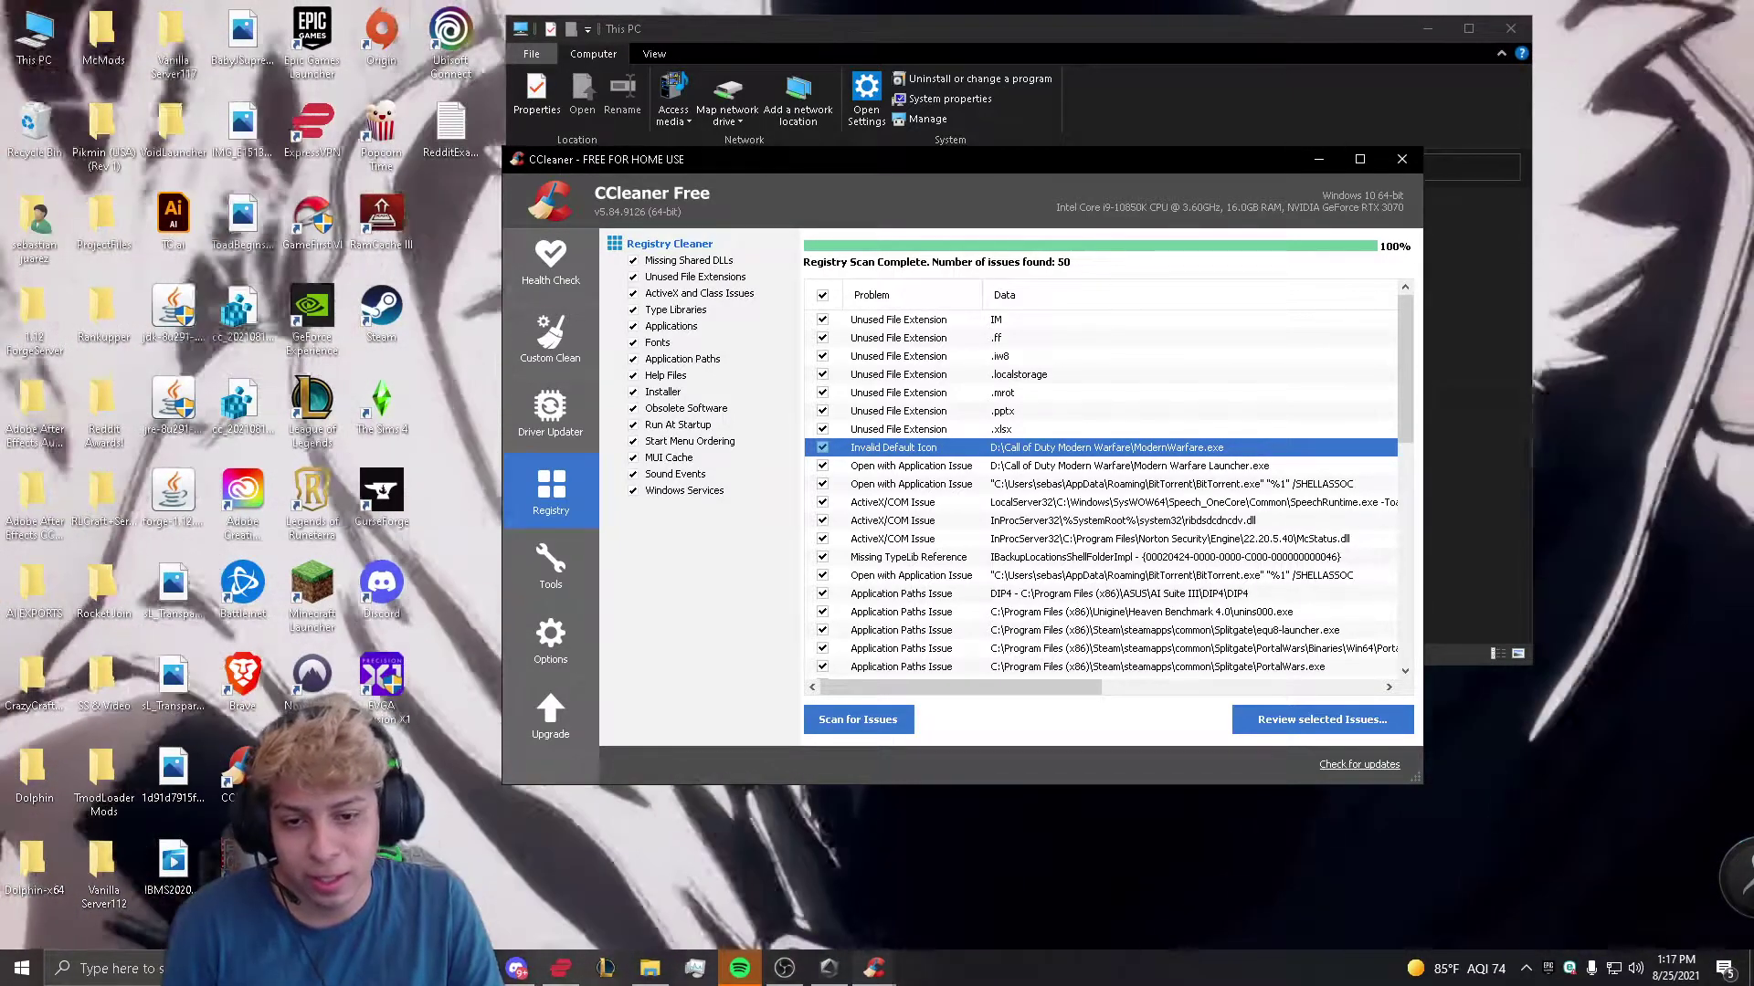
scroll(1101, 493, down, 4)
click(900, 411)
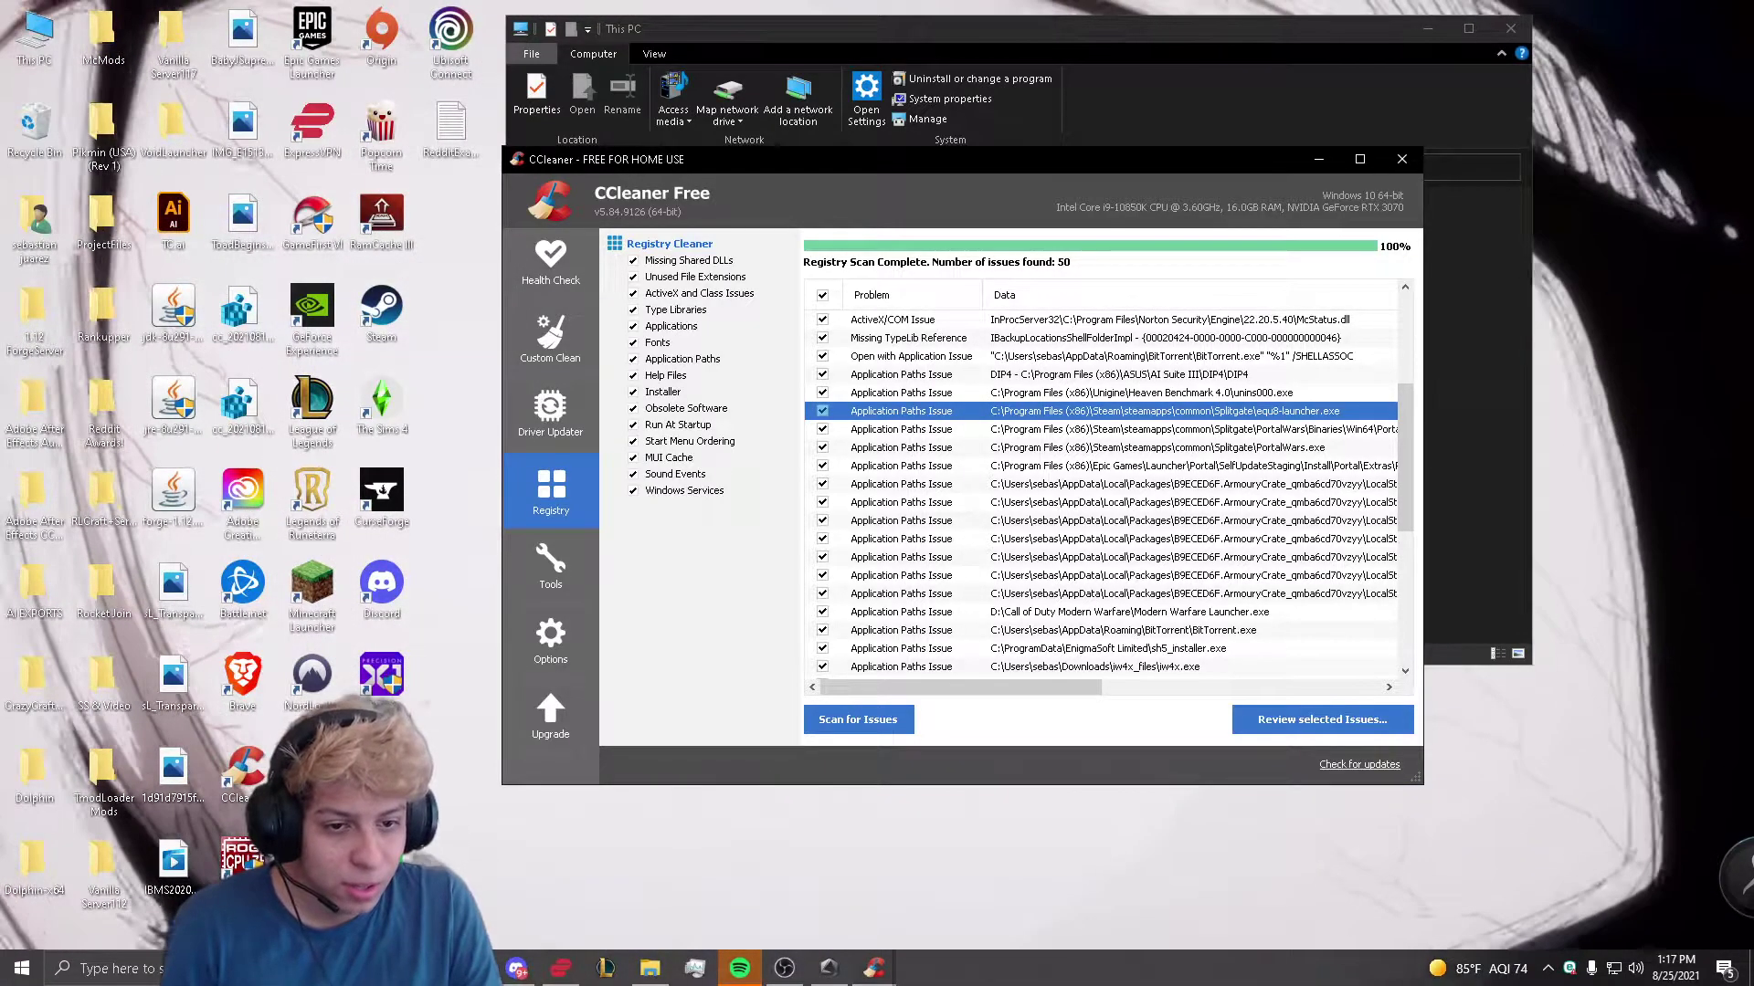
scroll(1101, 493, down, 6)
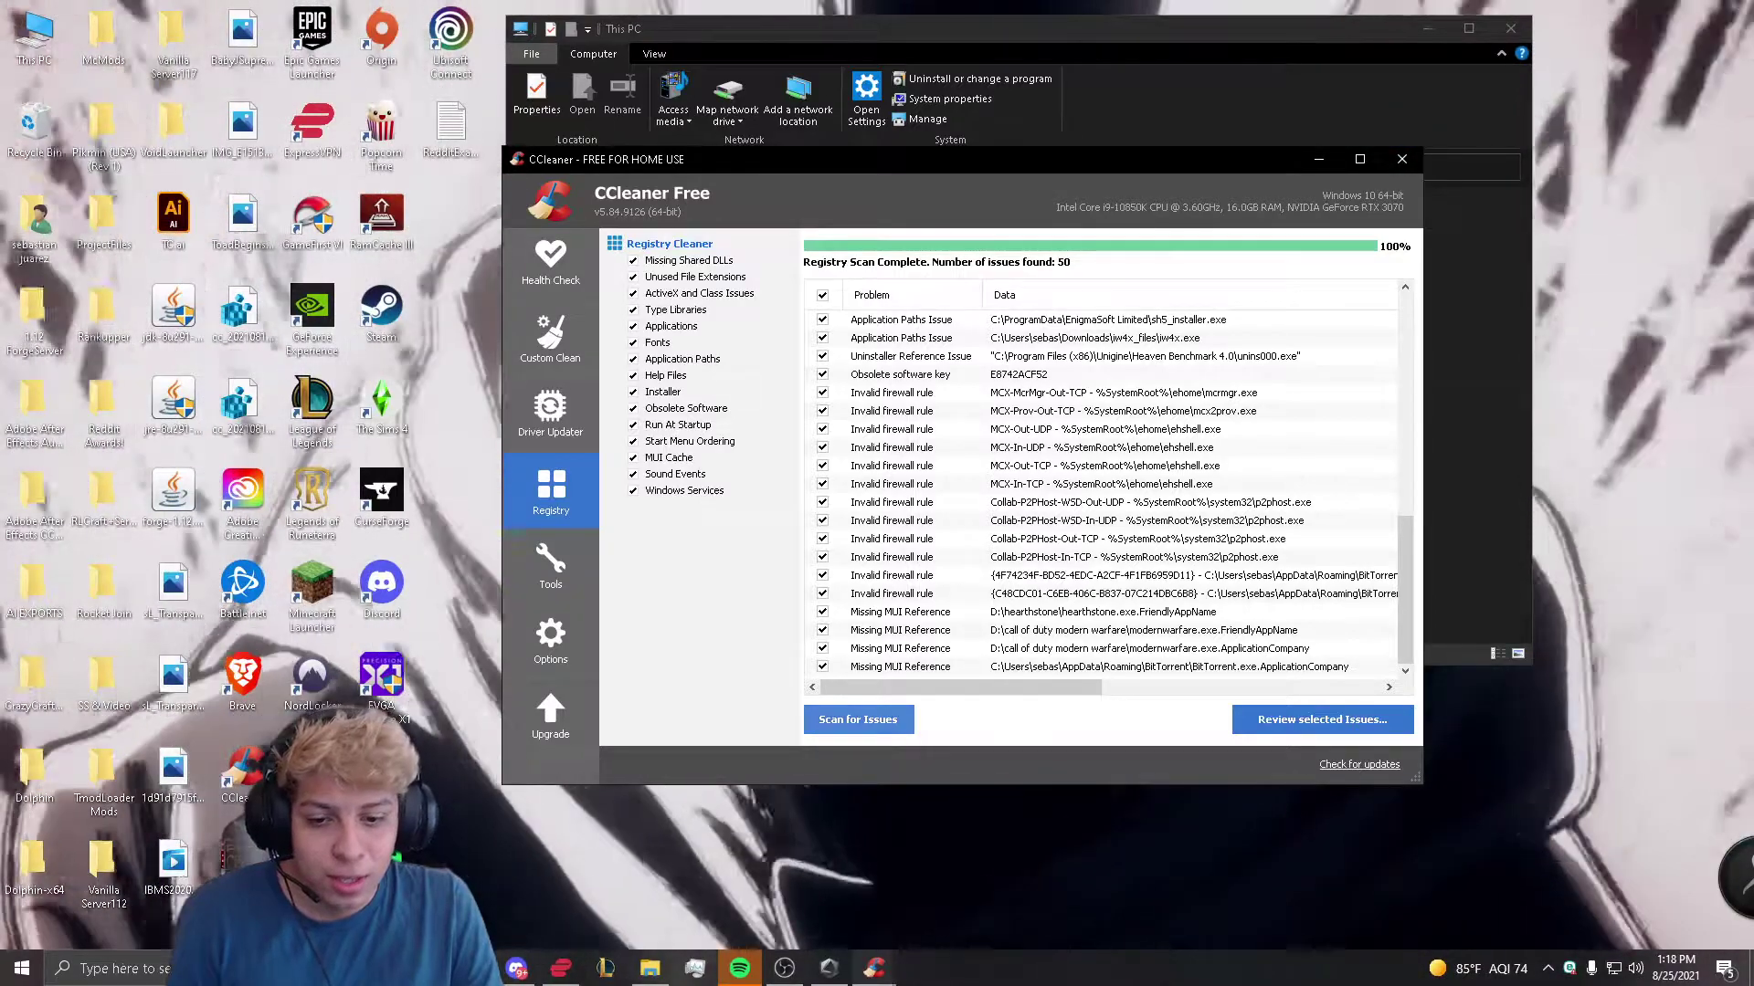
Bring the This PC window in front of CCleaner and switch to OBS.
click(1402, 159)
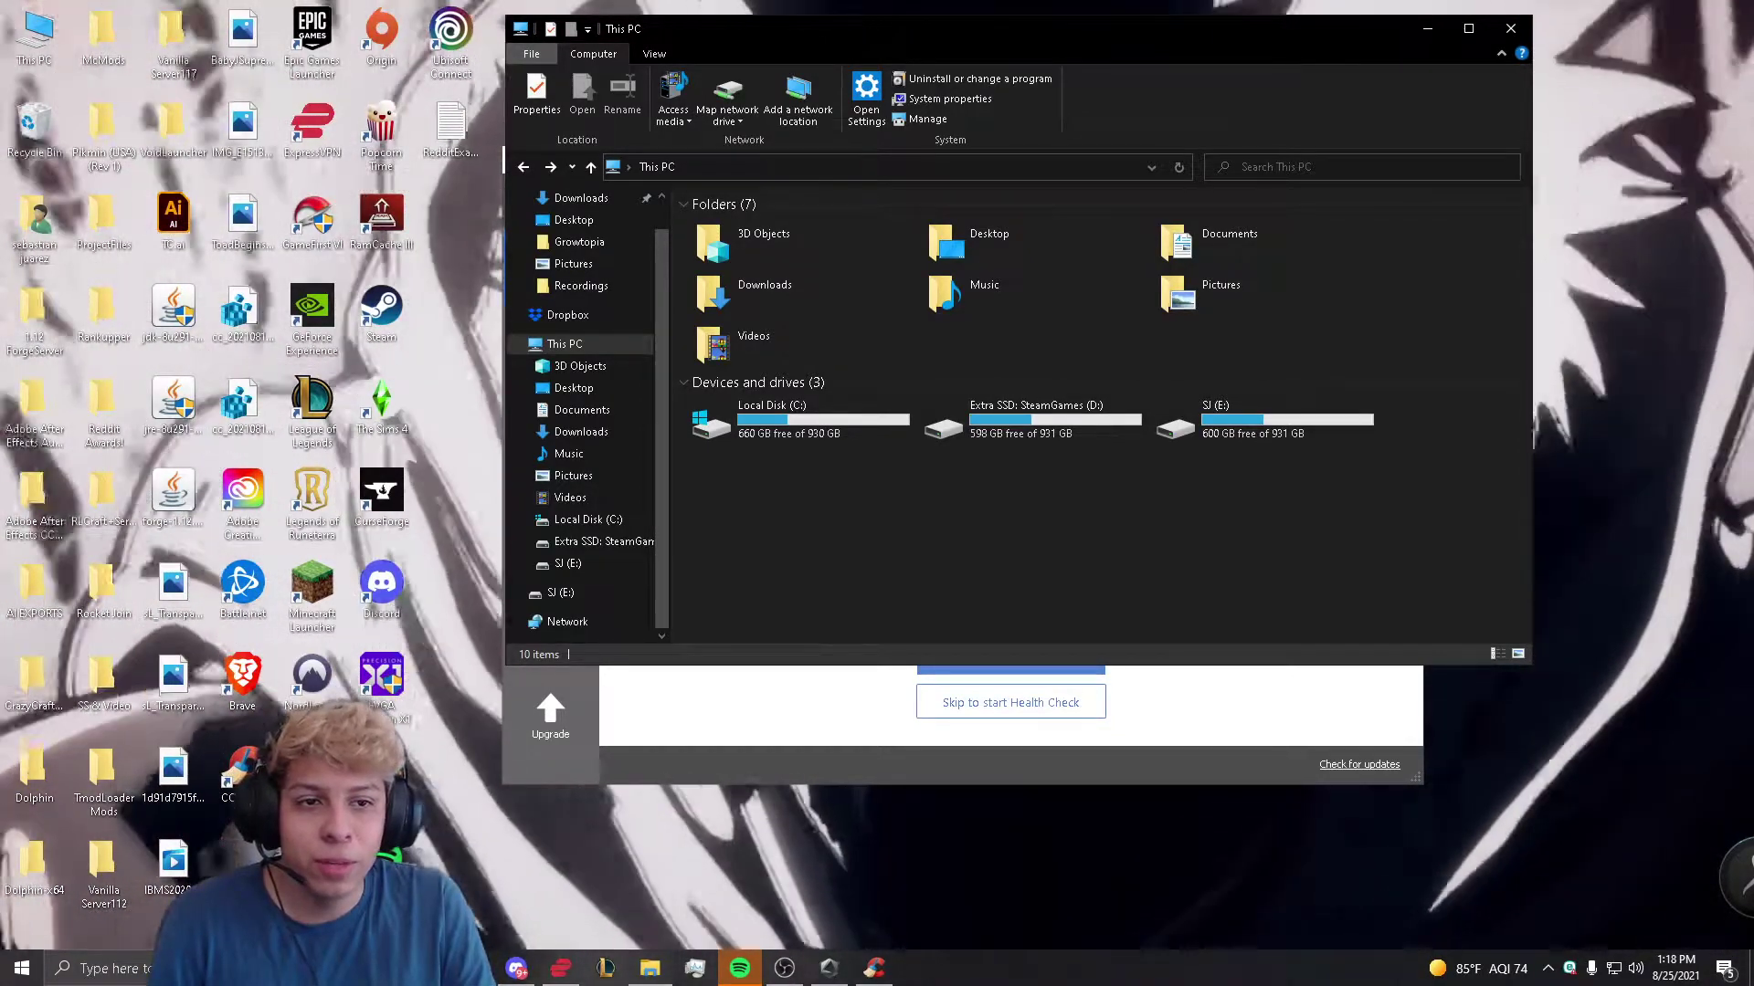
drag(1130, 46, 1118, 44)
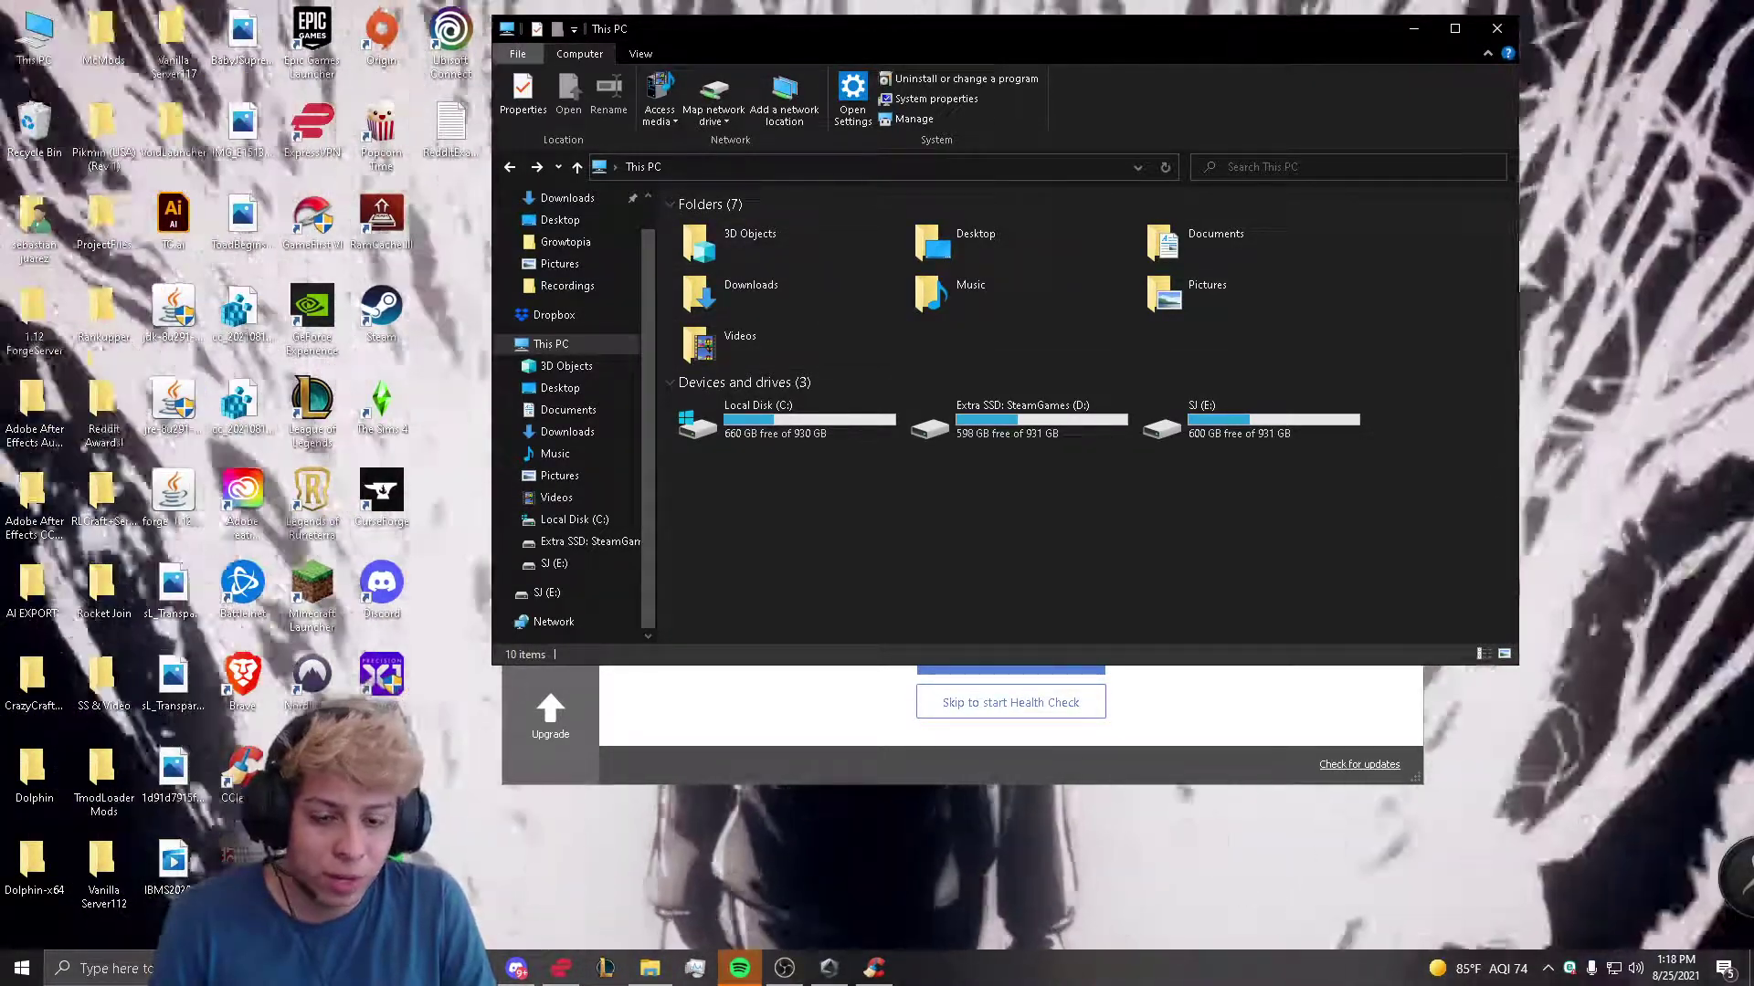
key(alt+Tab)
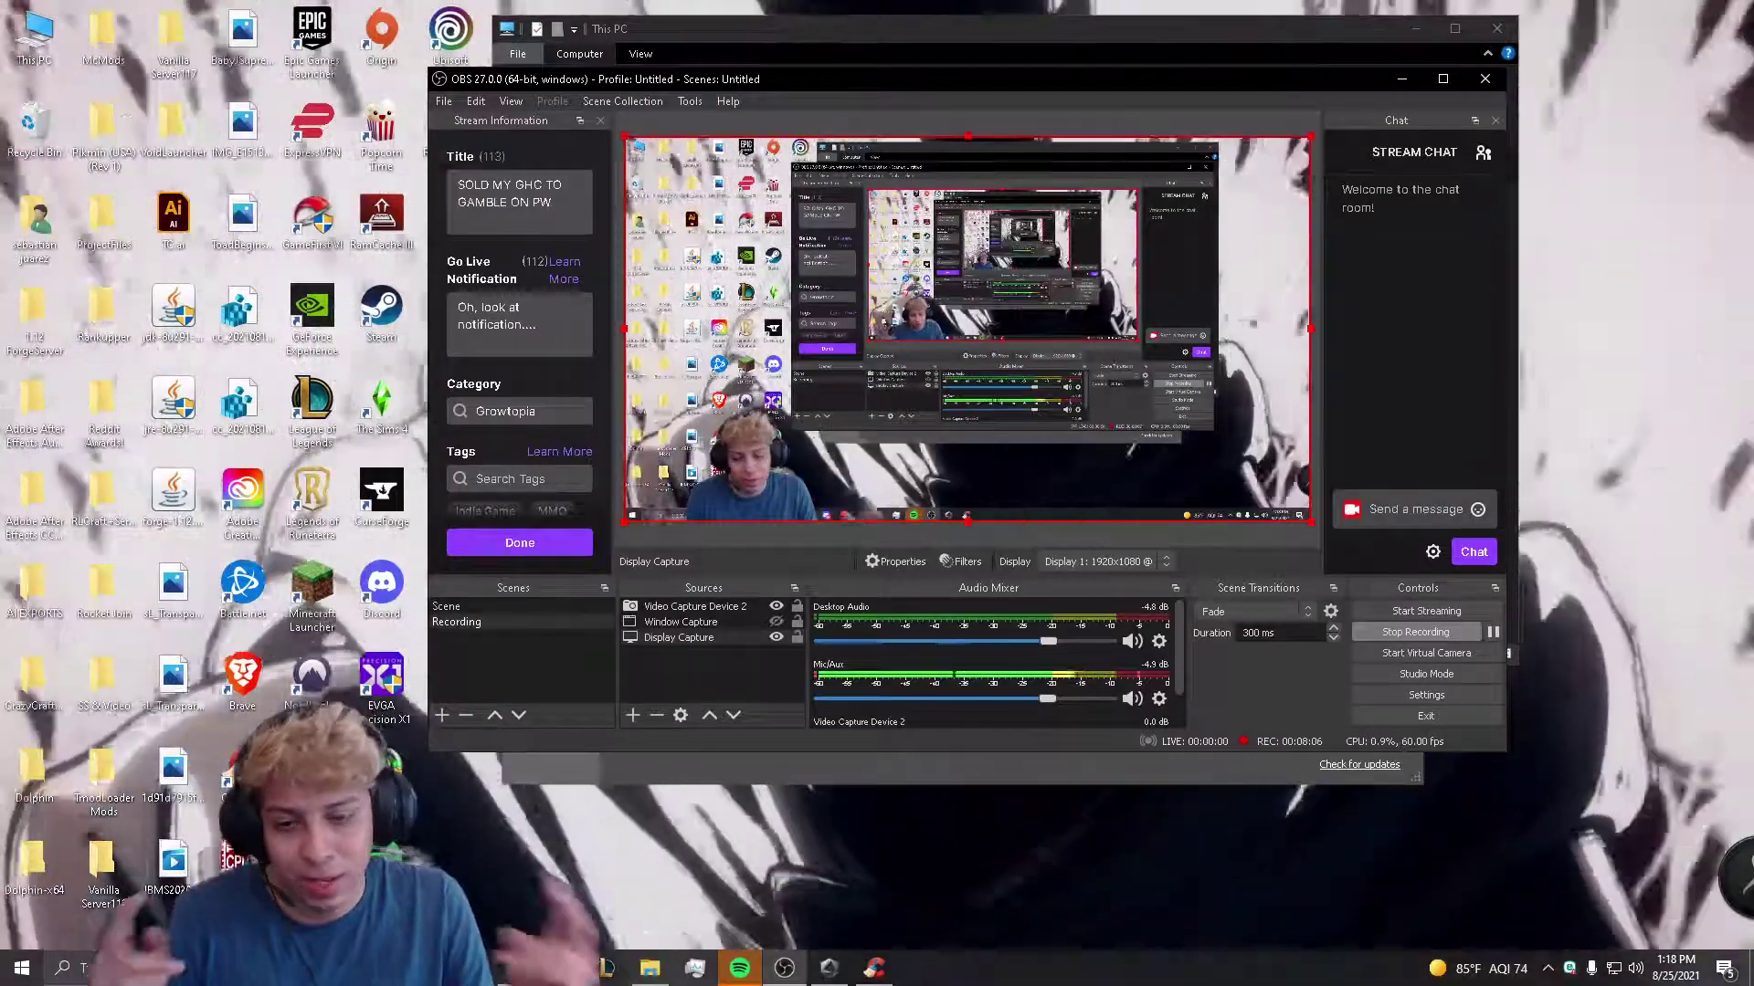